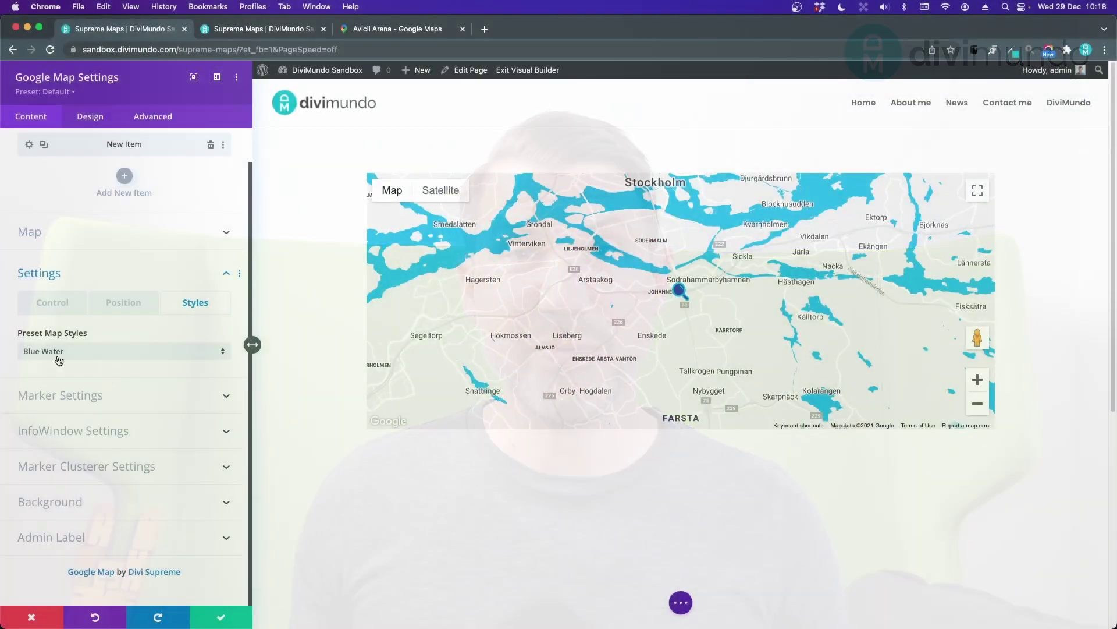
Switch the Google map's preset style through Lemon Tree, Unsaturated Browns, Holiday and Flat Map, ending on Avocado World.
left_click(58, 357)
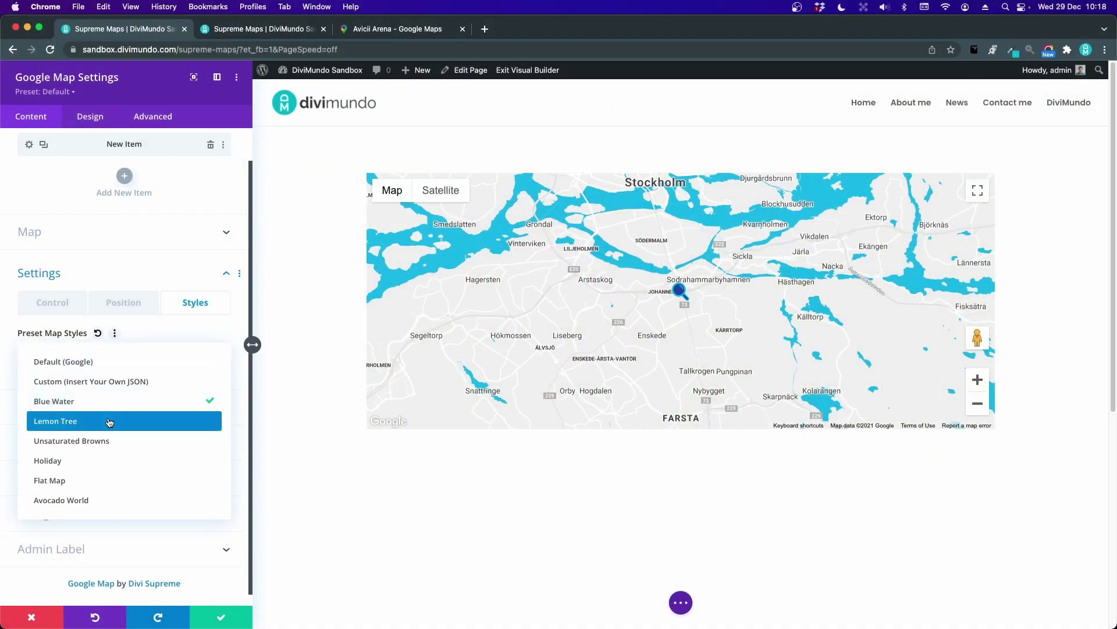
left_click(107, 423)
left_click(81, 352)
left_click(105, 442)
left_click(83, 351)
left_click(117, 459)
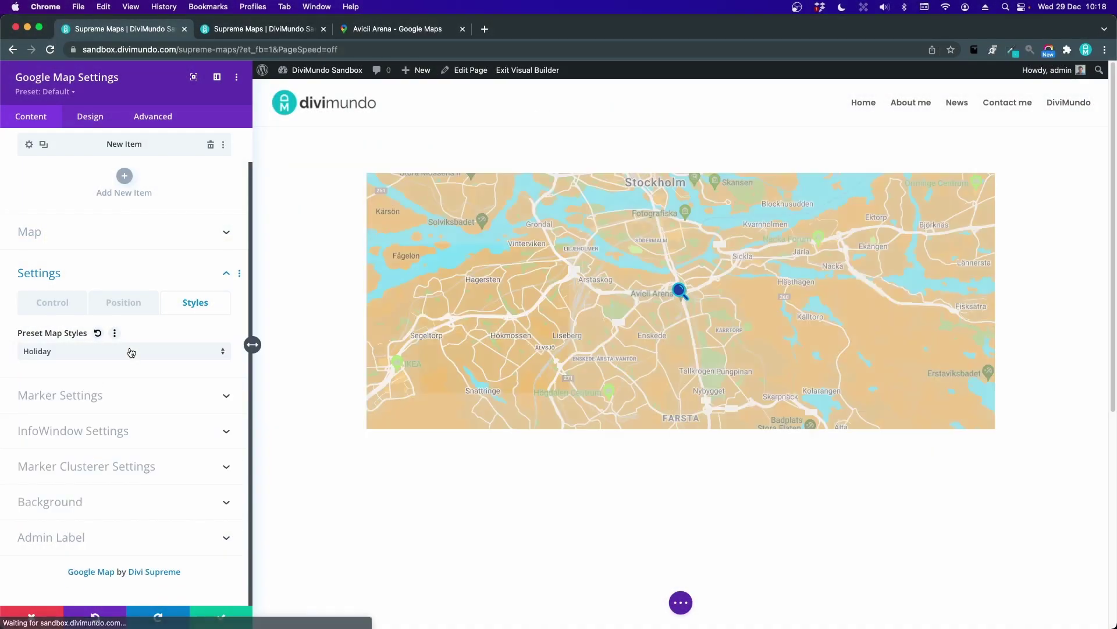
left_click(130, 351)
left_click(129, 480)
left_click(130, 356)
left_click(97, 499)
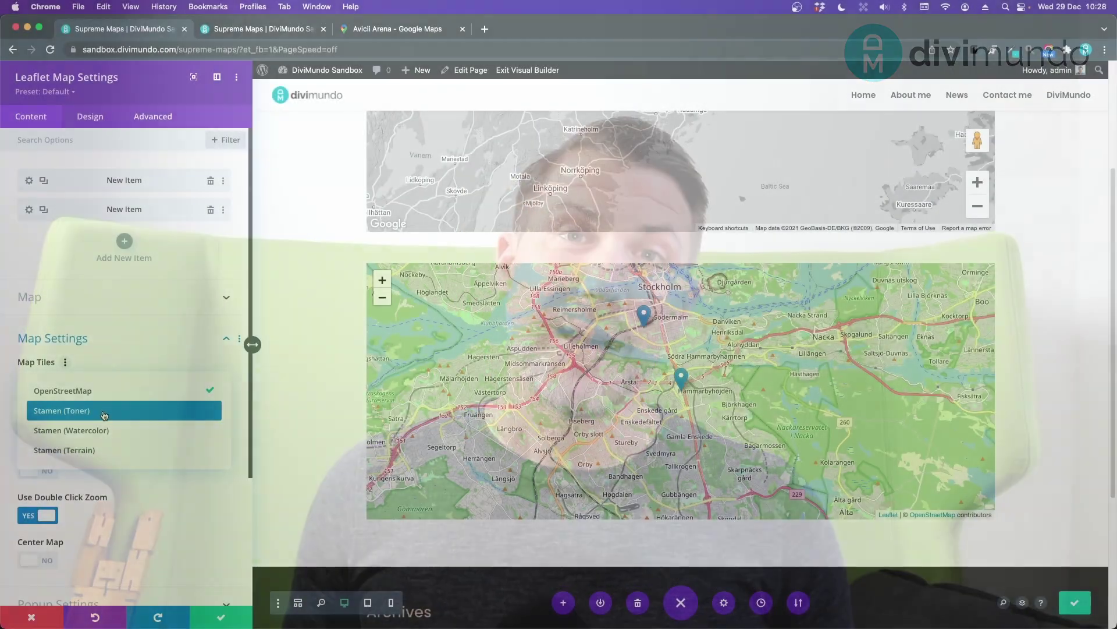
Switch the Leaflet map's tiles through Stamen (Toner) and Stamen (Watercolor), ending on Stamen (Terrain).
left_click(105, 413)
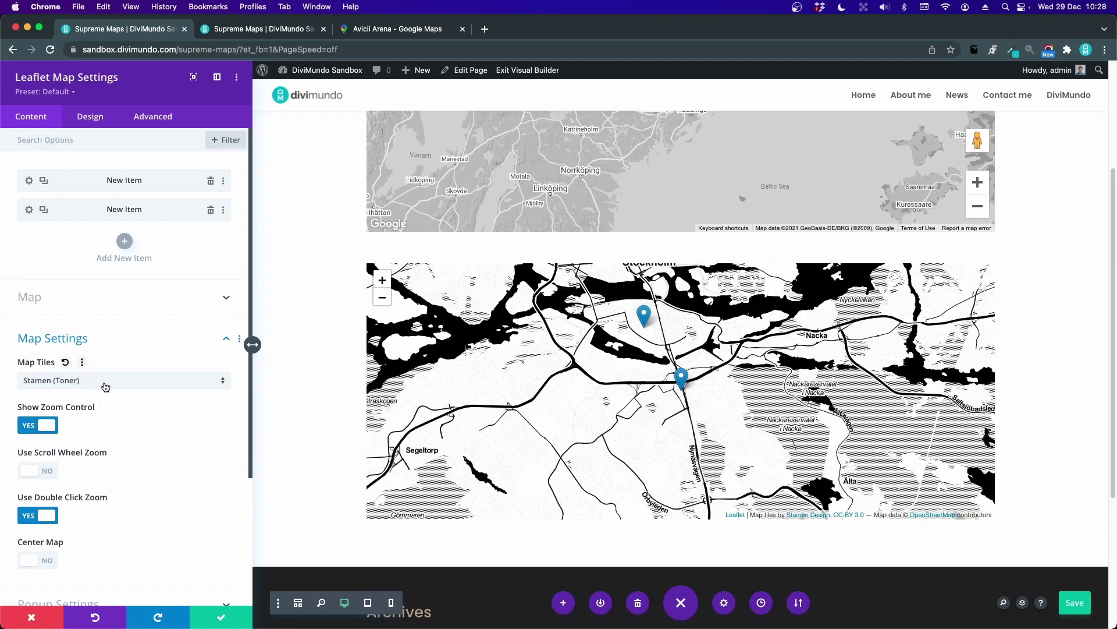
left_click(105, 387)
left_click(109, 427)
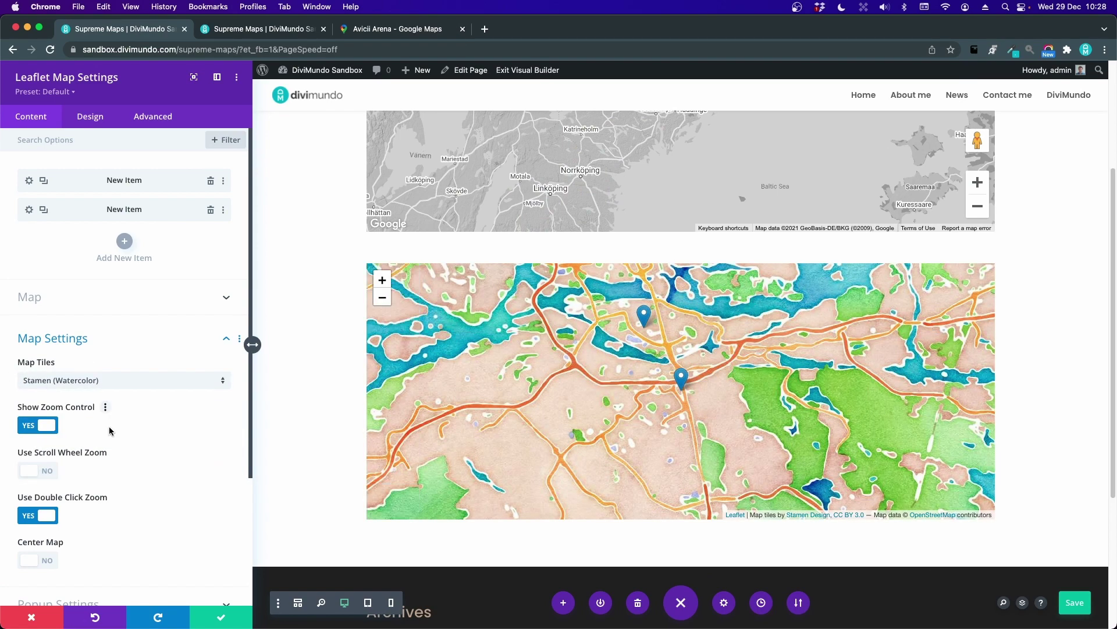
left_click(98, 385)
left_click(100, 452)
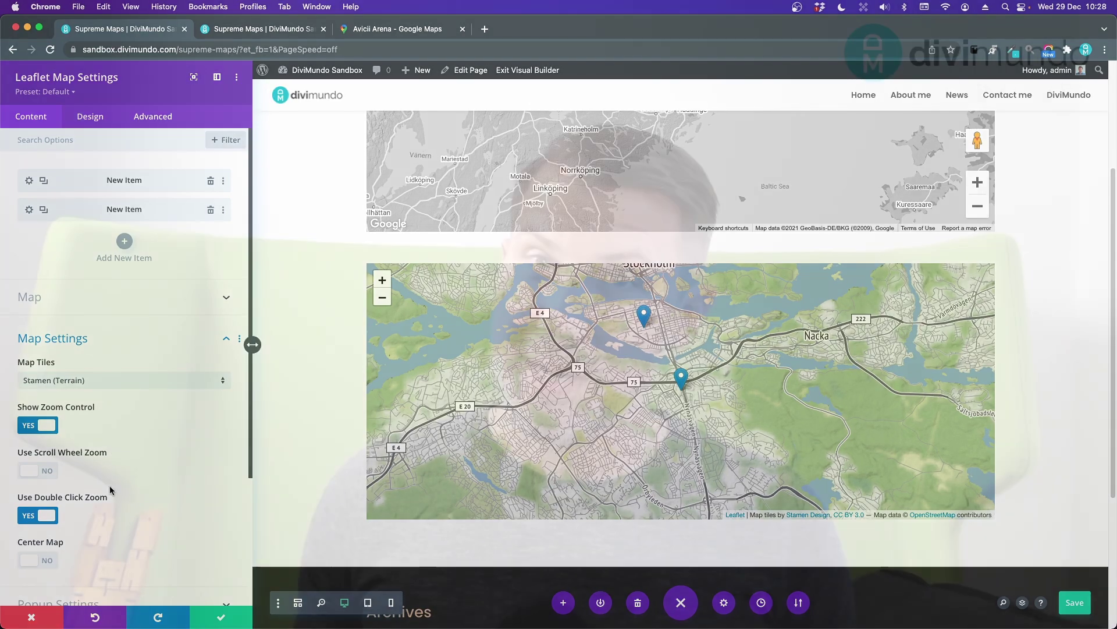
Examine the plugin features, pricing and license information in the Supreme Maps Pro review article.
scroll(109, 486, "down", 3)
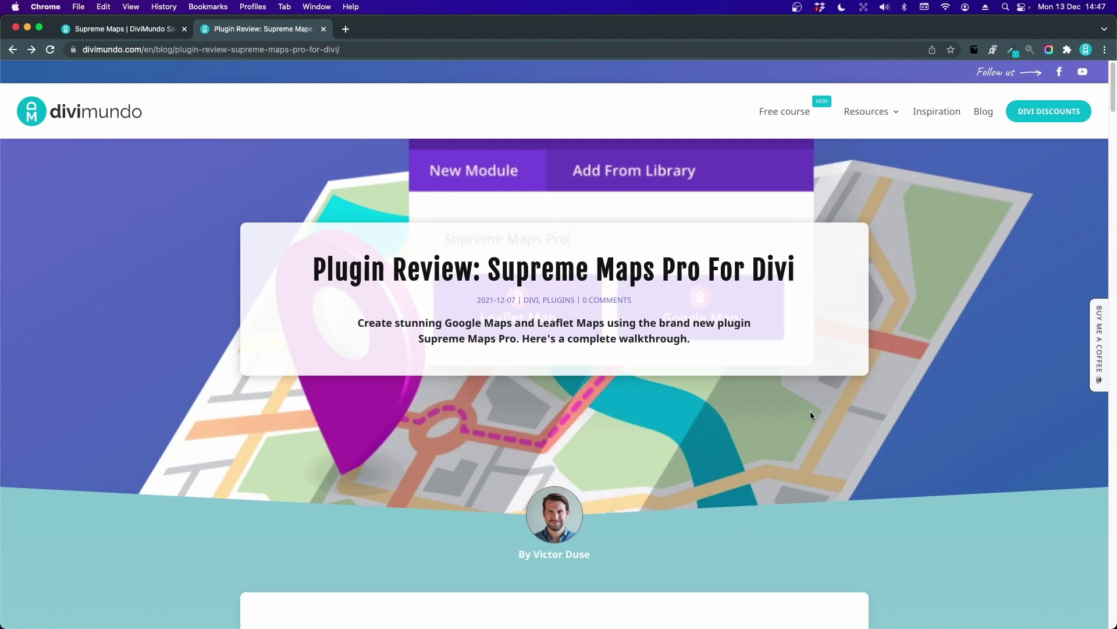
scroll(812, 416, "down", 15)
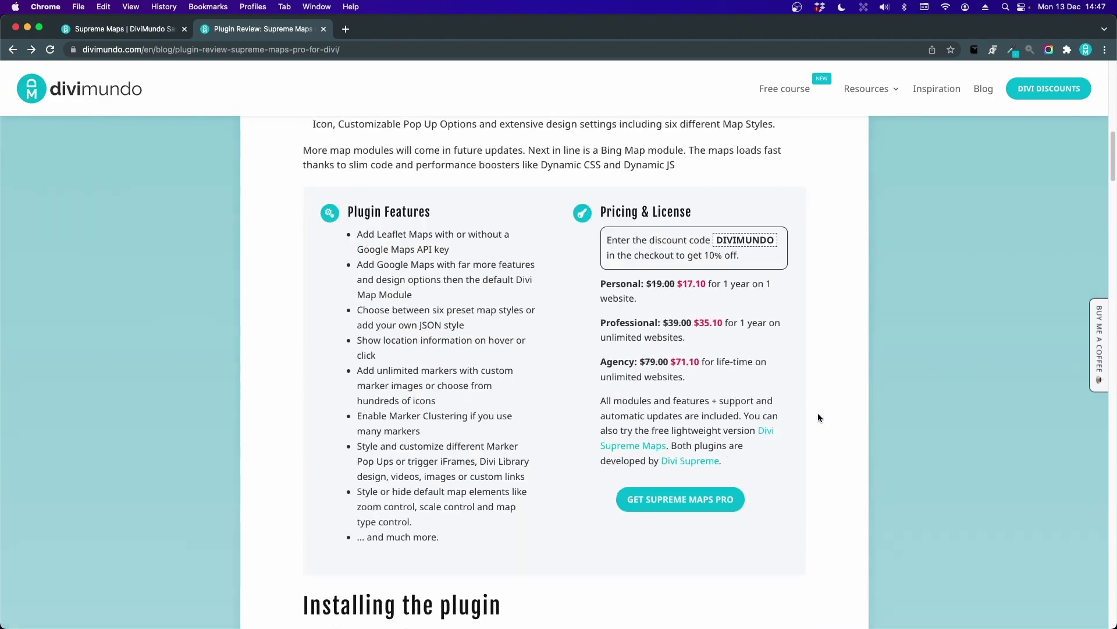
scroll(818, 417, "down", 2)
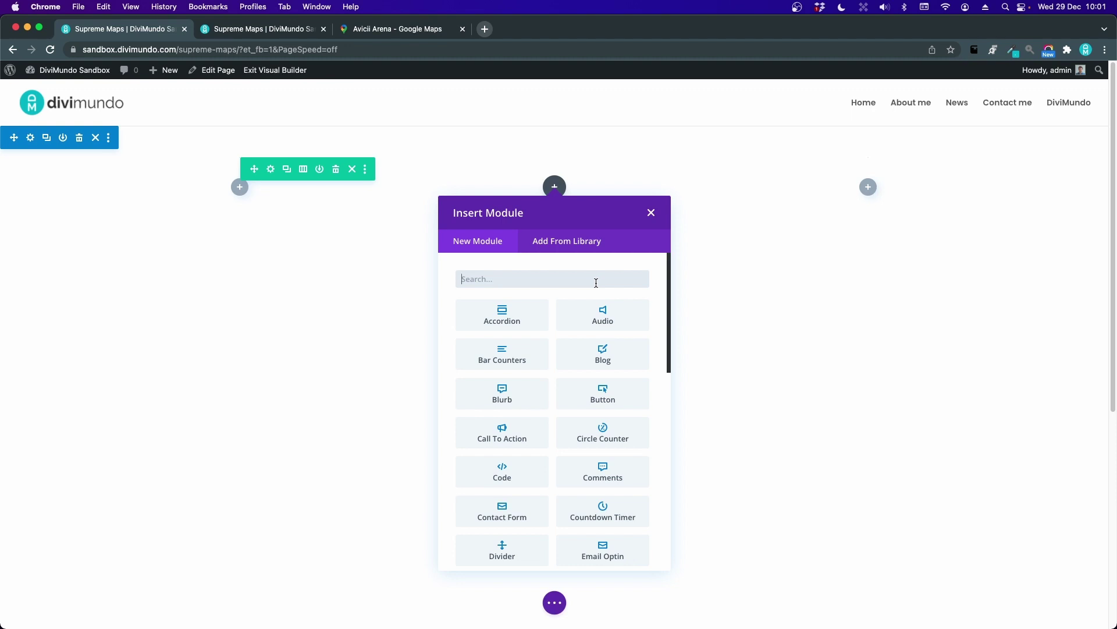
Search the module list for "map" and insert the Google Map module into the empty row.
type("map")
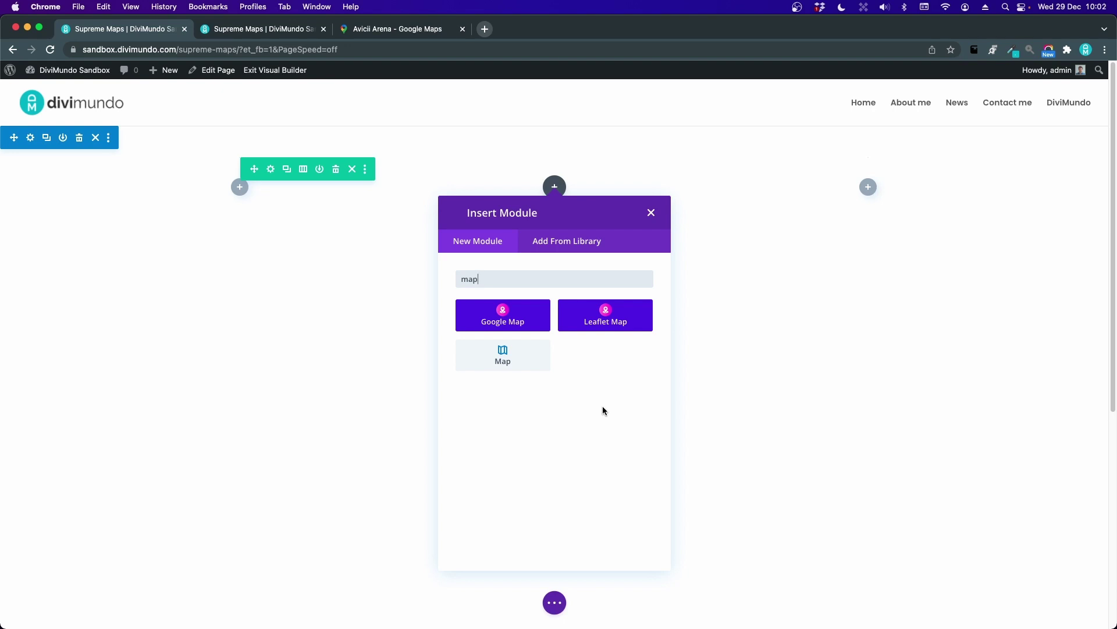
left_click(546, 327)
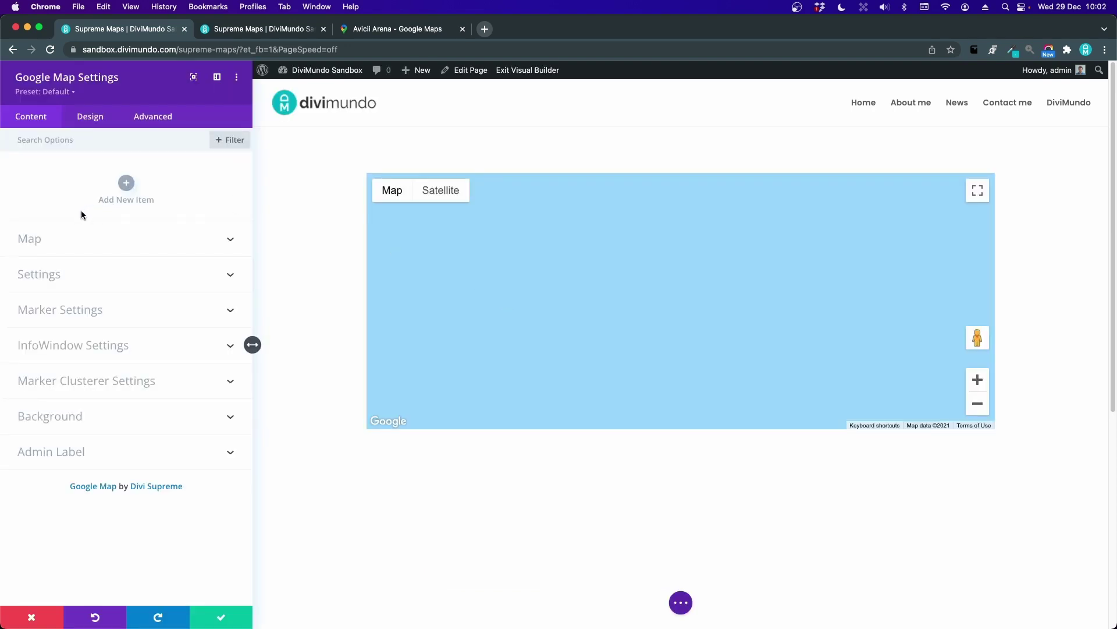
Centre the Google map on the address found for "Aviccii Arena" and zoom it out two levels.
left_click(38, 239)
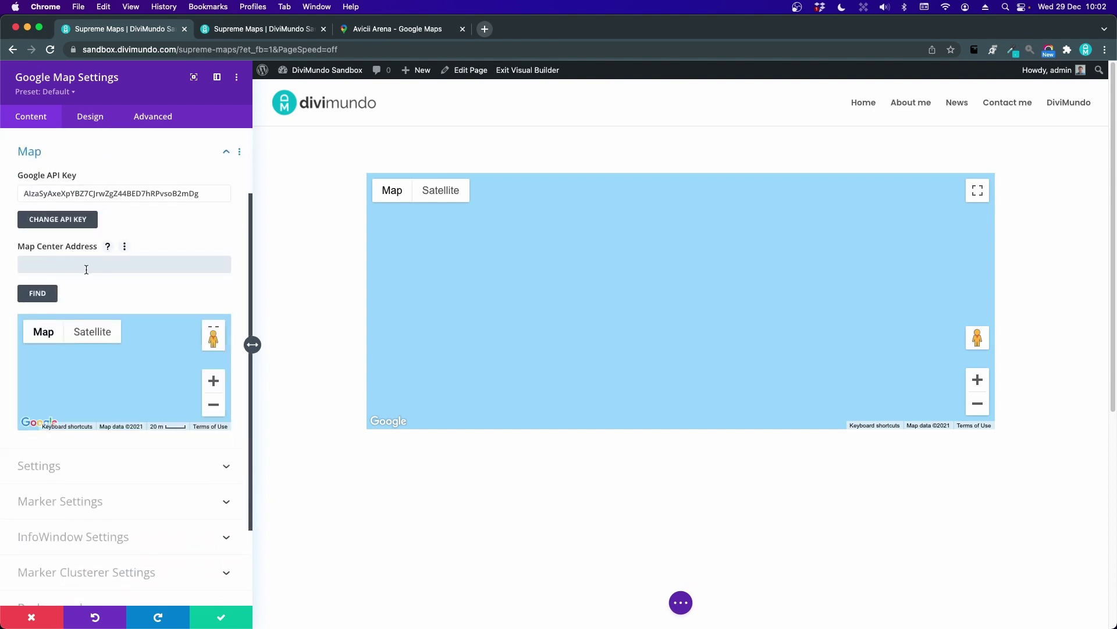
type("Aviccii Arena")
left_click(48, 295)
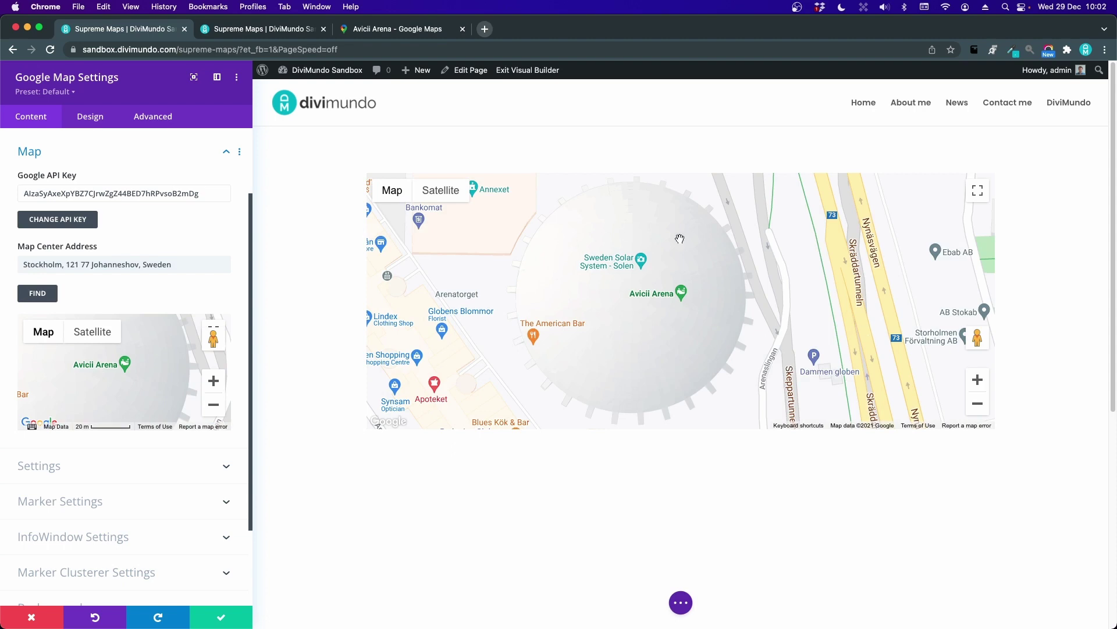
left_click(212, 406)
left_click(212, 406)
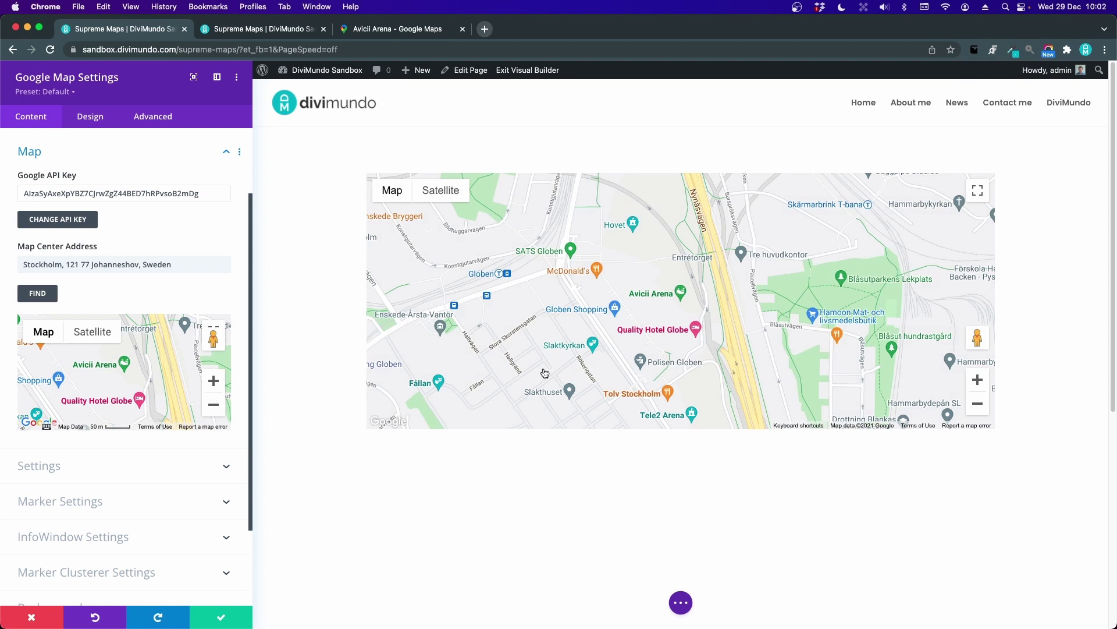
Add a new pin to the Google map and locate it at the address found for "Aviccii Arena".
scroll(76, 251, "up", 3)
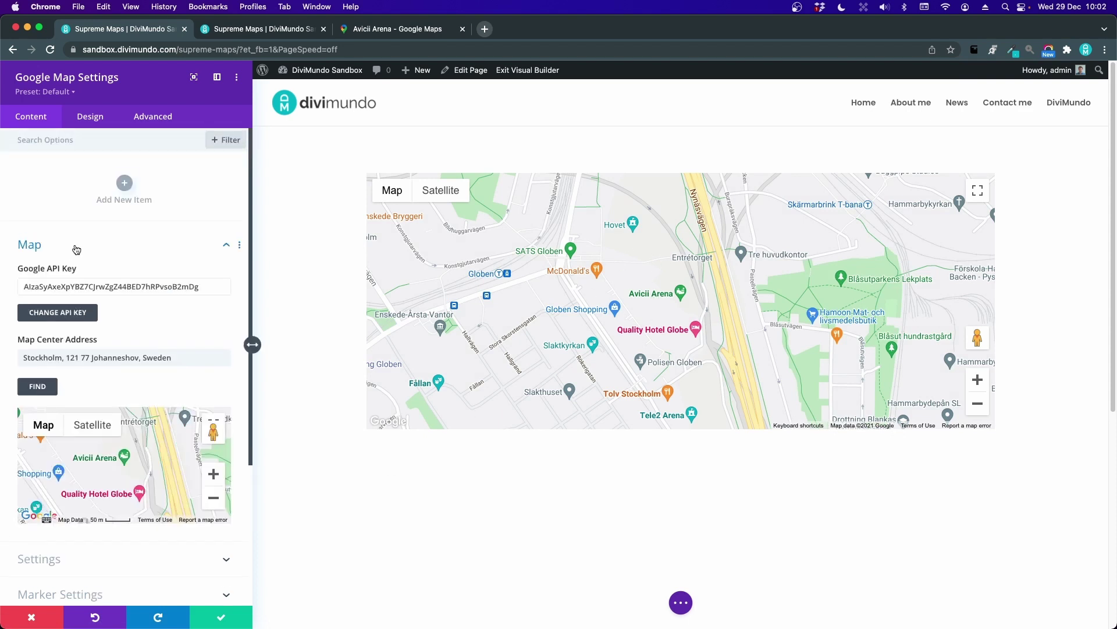
left_click(124, 184)
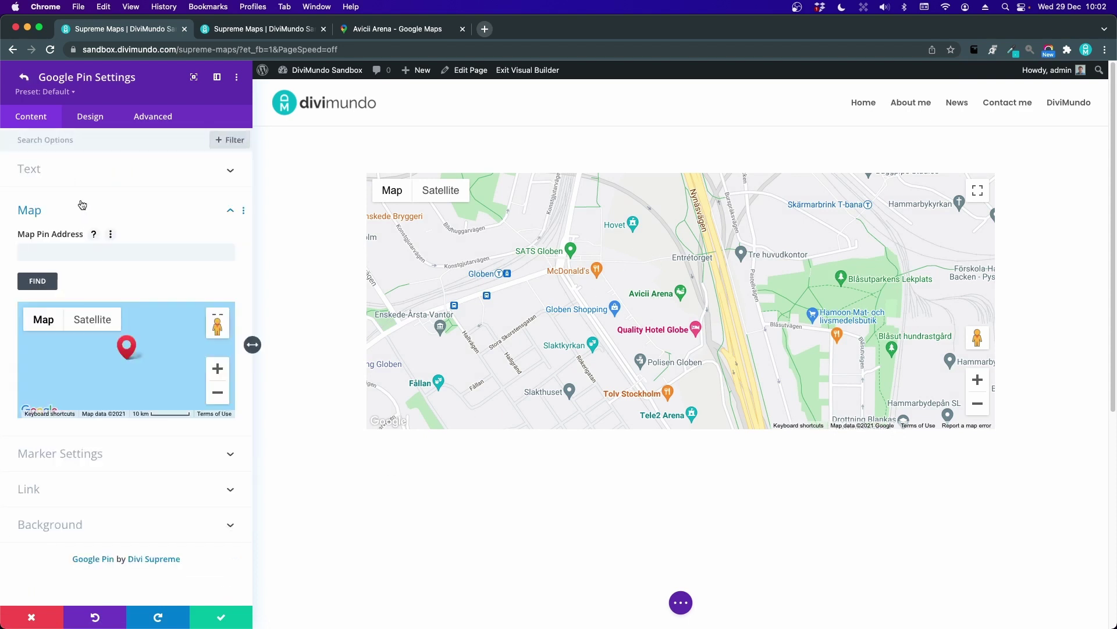
left_click(56, 252)
type("A")
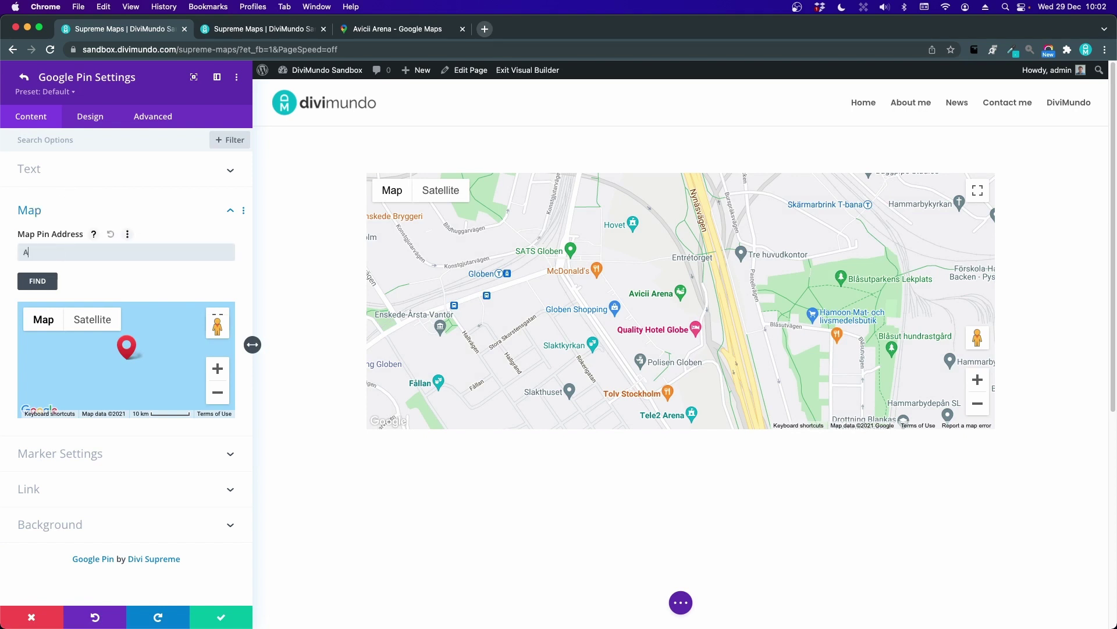
type("viccii Arena")
left_click(37, 281)
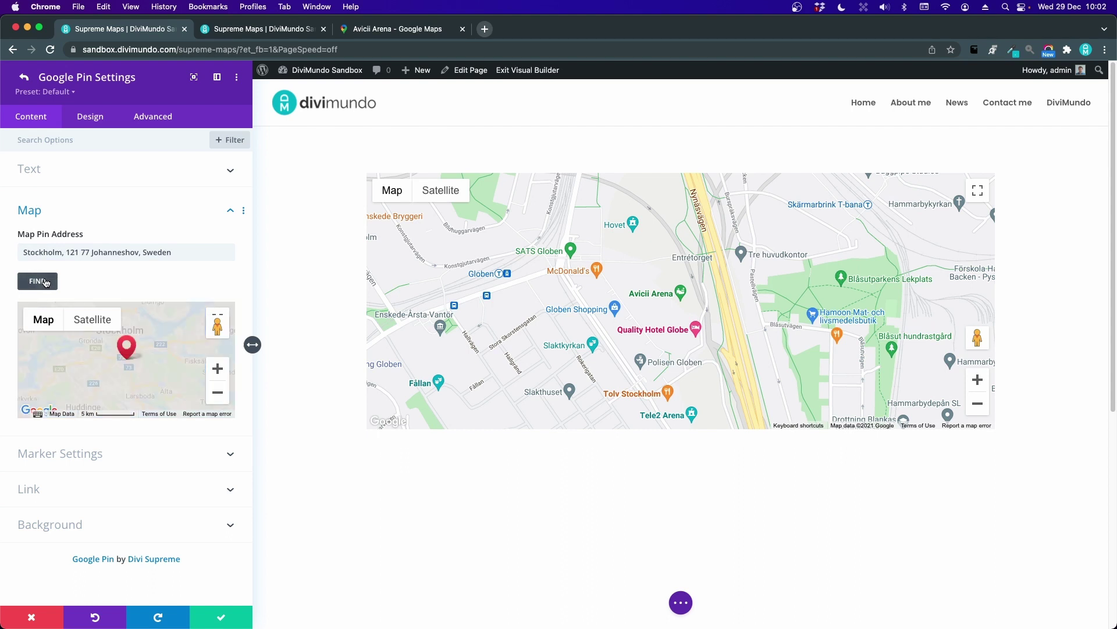
Give the pin the title "Aviccii Arena" and the body text "Here is my first marker!".
left_click(69, 174)
left_click(78, 209)
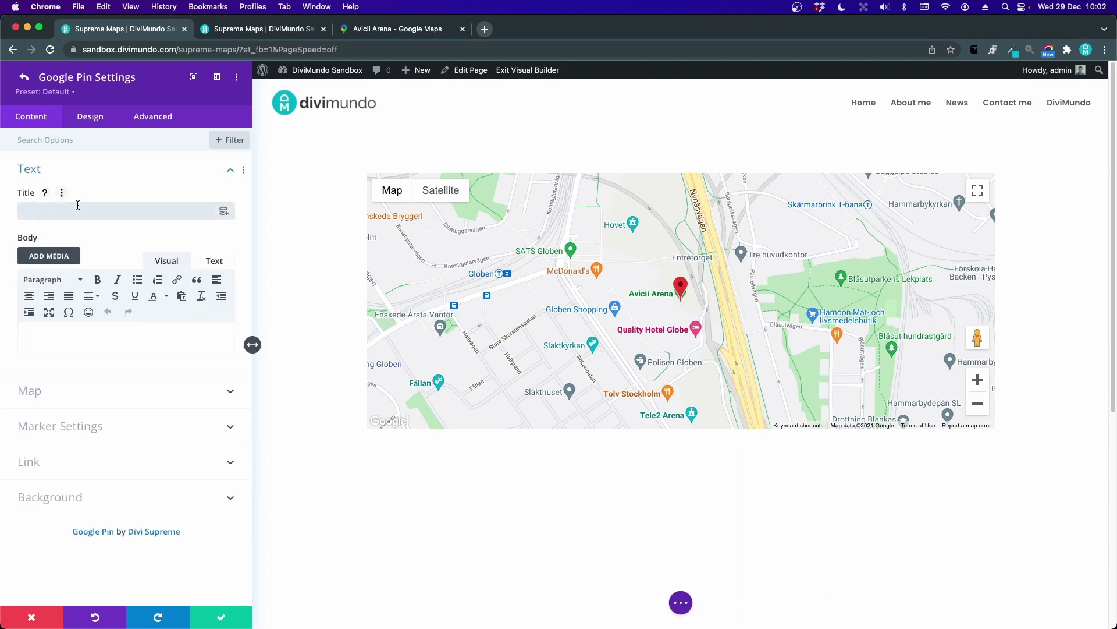
type("Aviccii Arena")
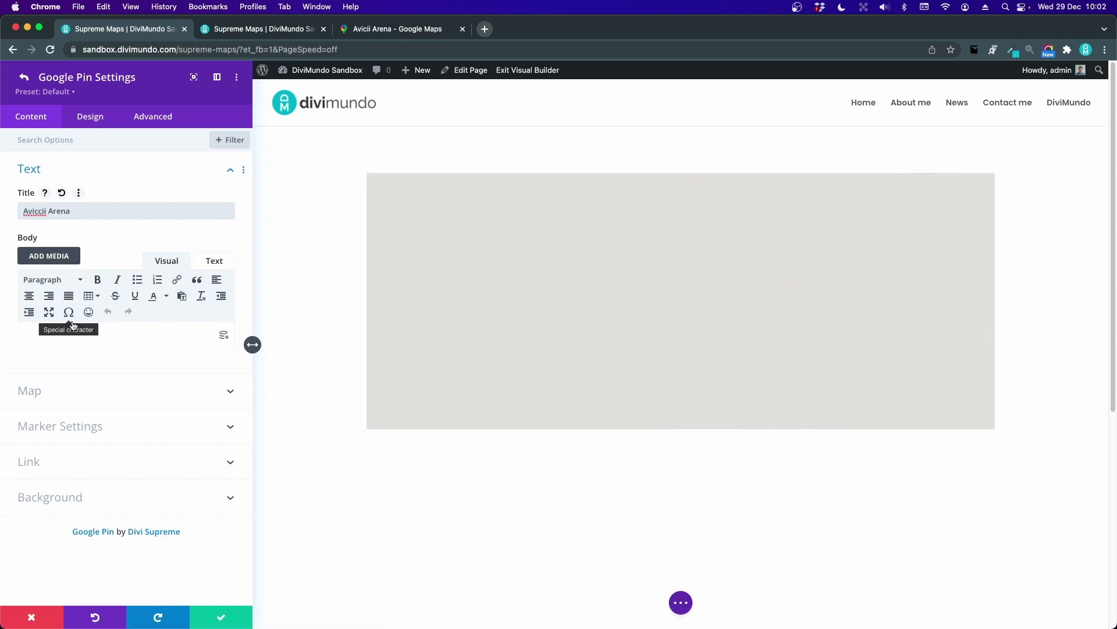
left_click(75, 328)
type("Here is my first mark")
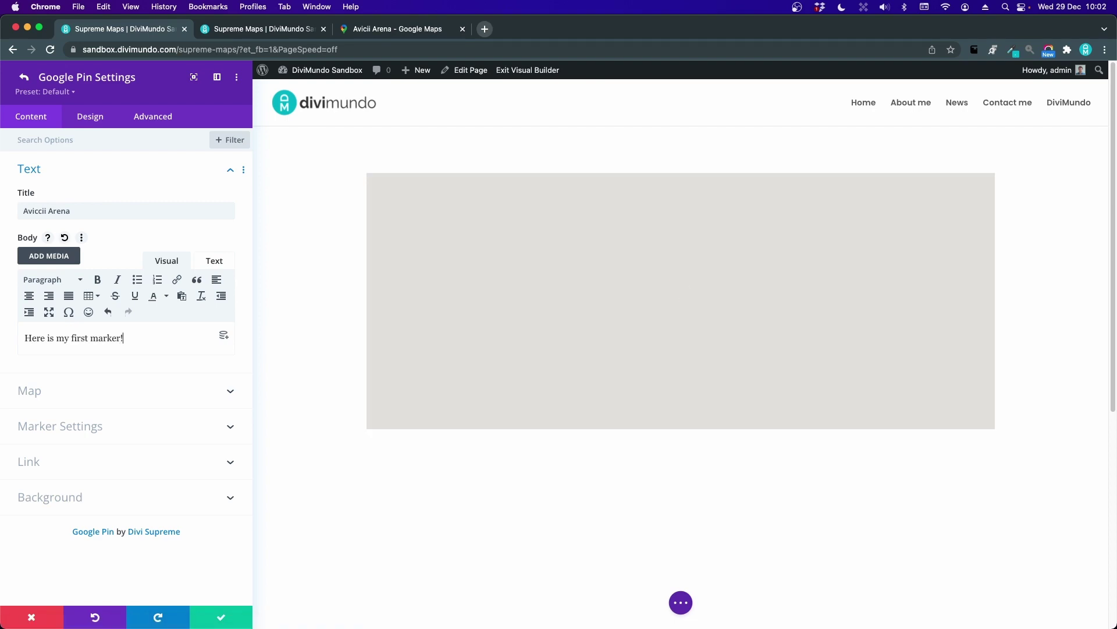
type("er!")
Insert the image unsplash.jpg from the Media Library on a new line below the pin's body text.
key("Return")
left_click(63, 256)
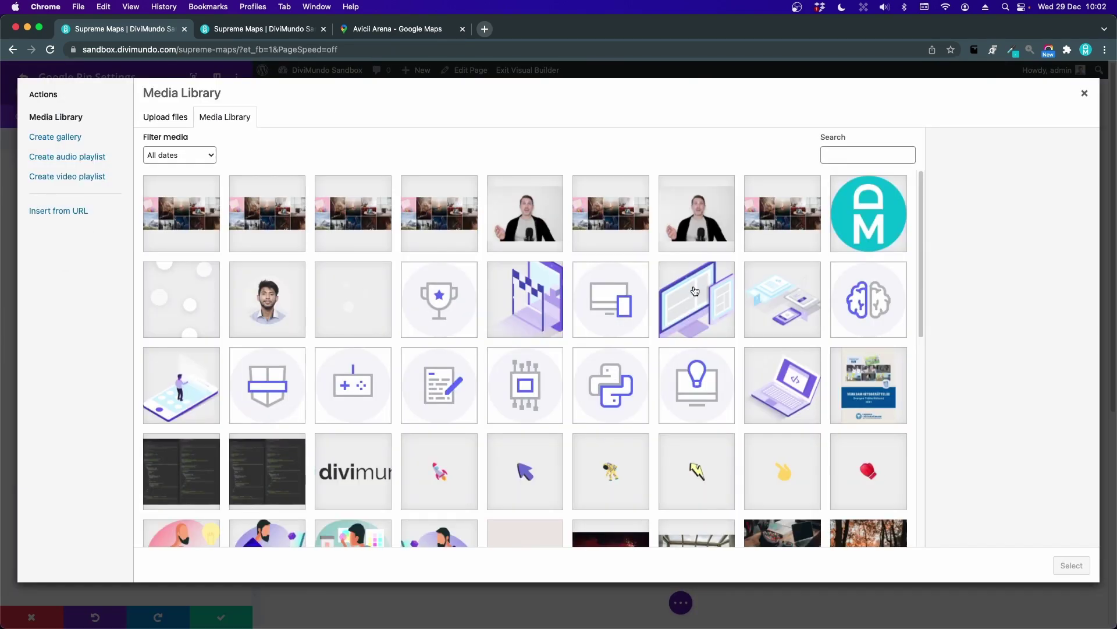
left_click(780, 218)
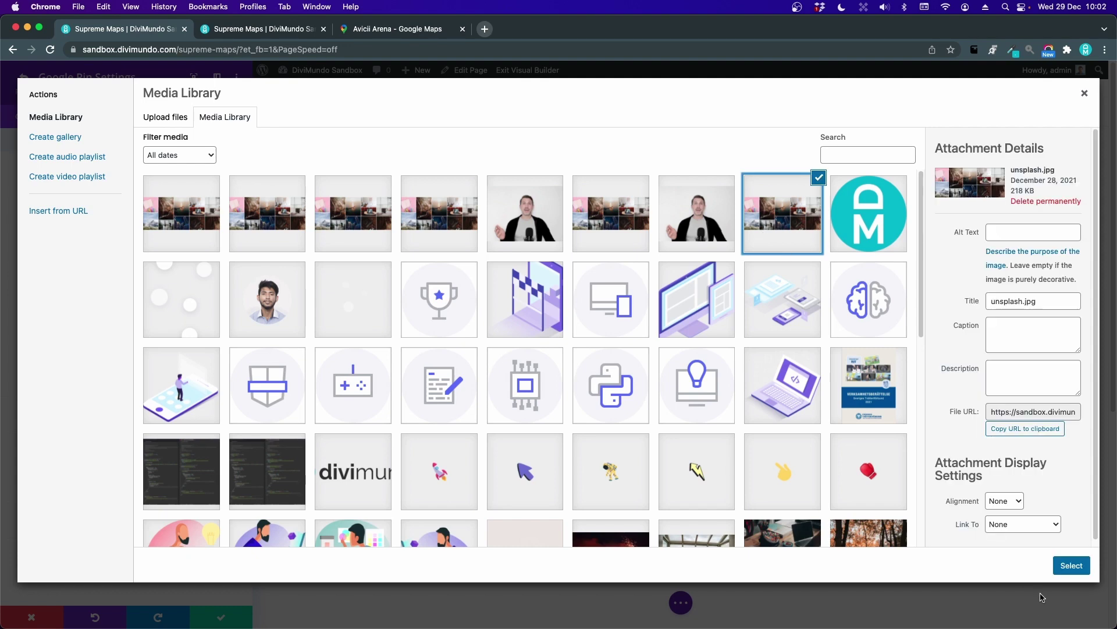
left_click(1072, 566)
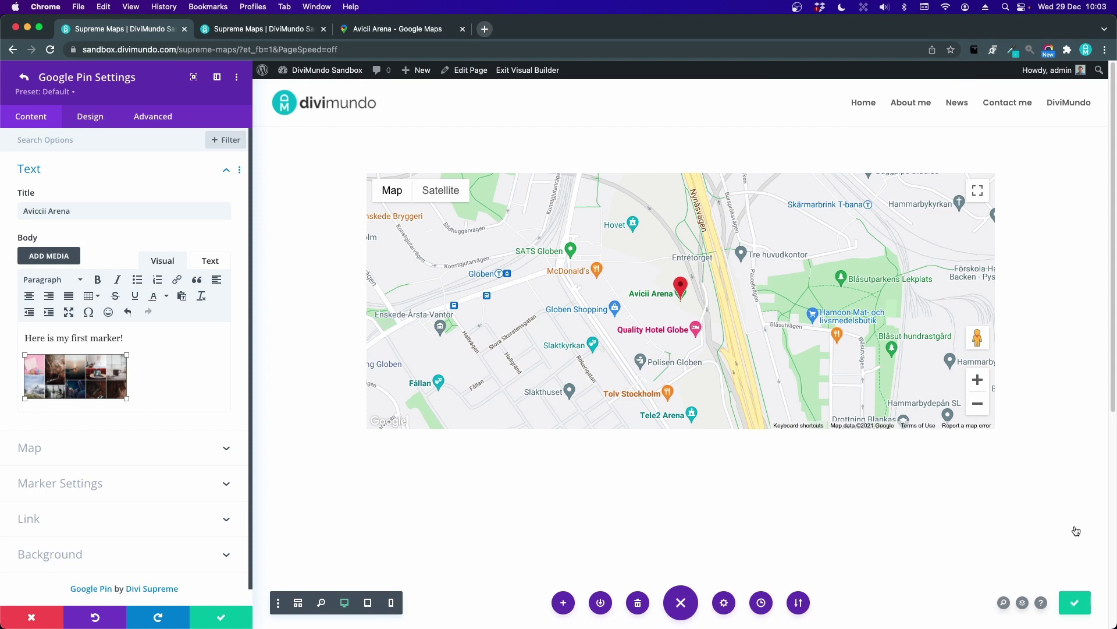
Reload the published Supreme Maps page and check the map marker's info window.
left_click(241, 30)
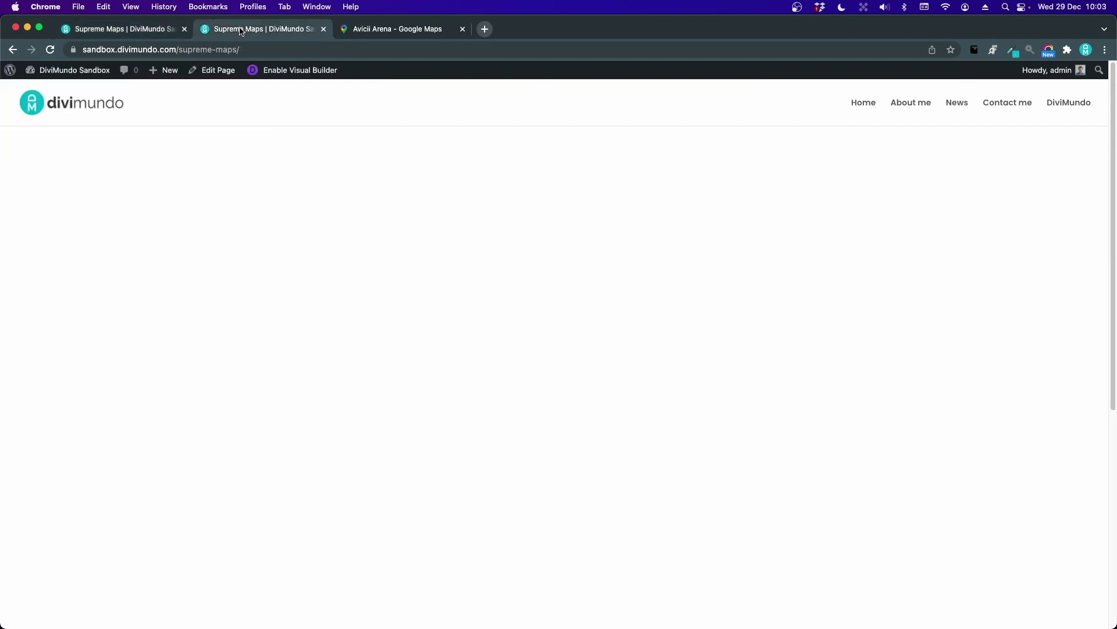
left_click(50, 49)
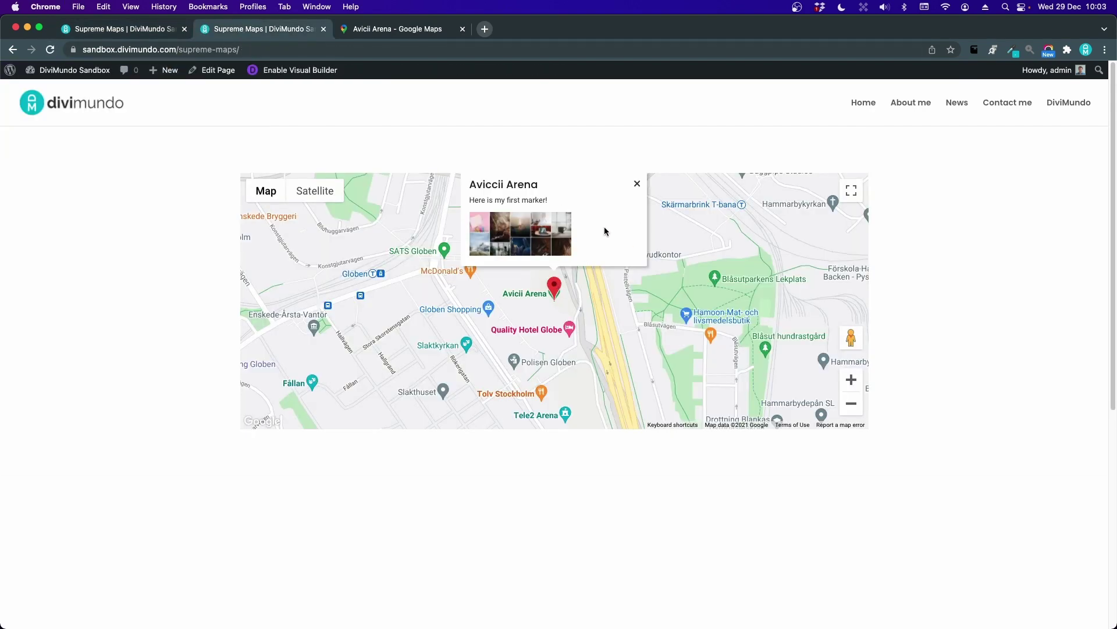
scroll(665, 344, "down", 2)
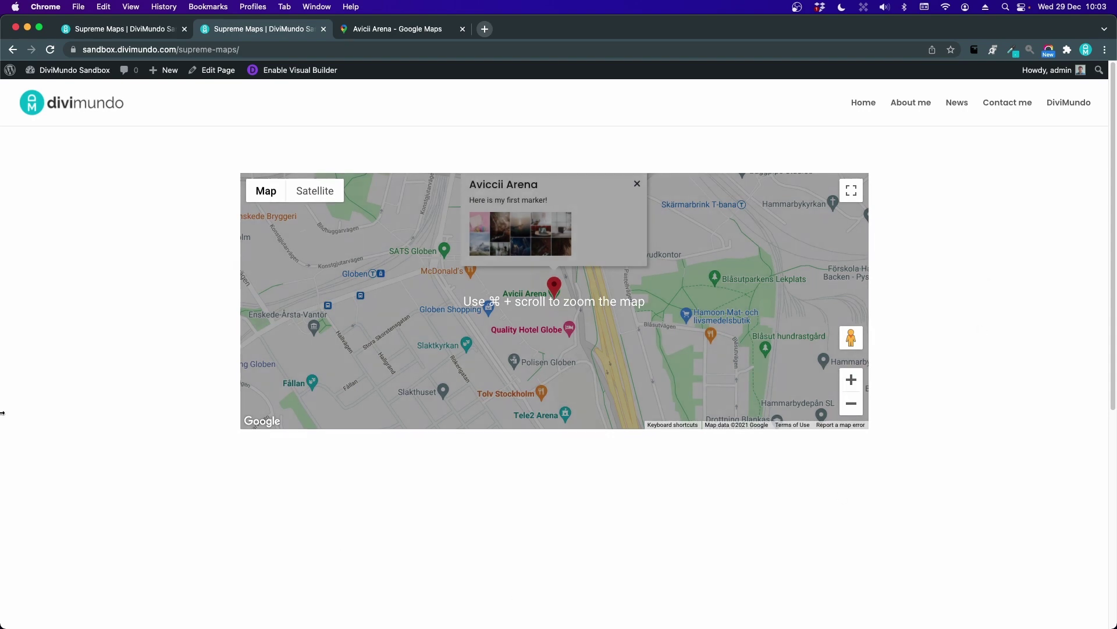
Return to the page builder, enable a custom icon/image for the pin's marker and set its type to Divi Icons.
left_click(122, 28)
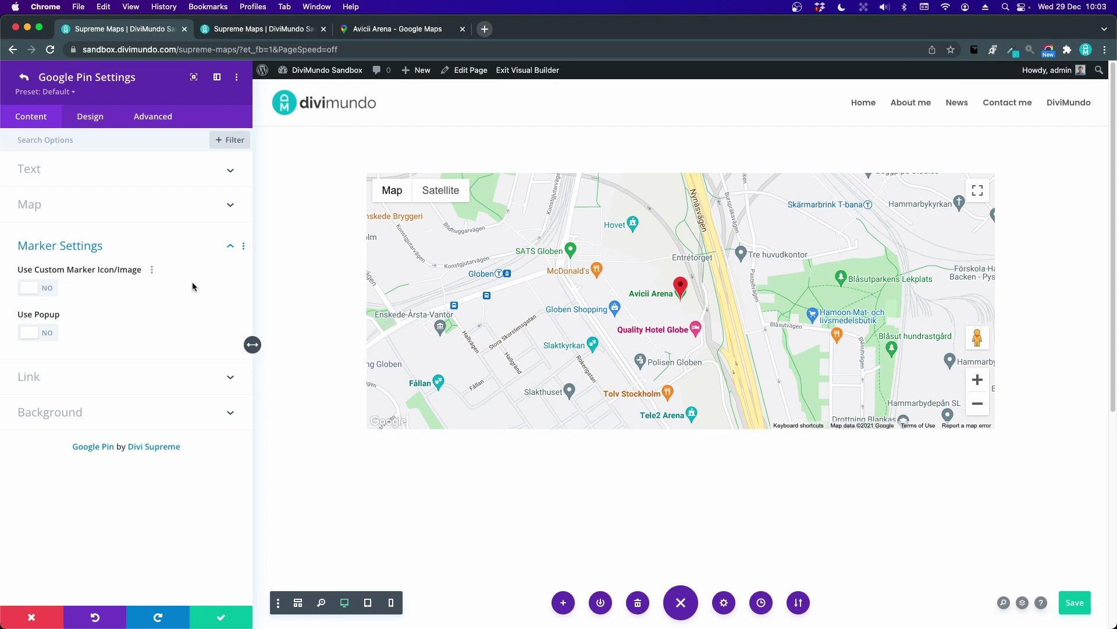
left_click(38, 289)
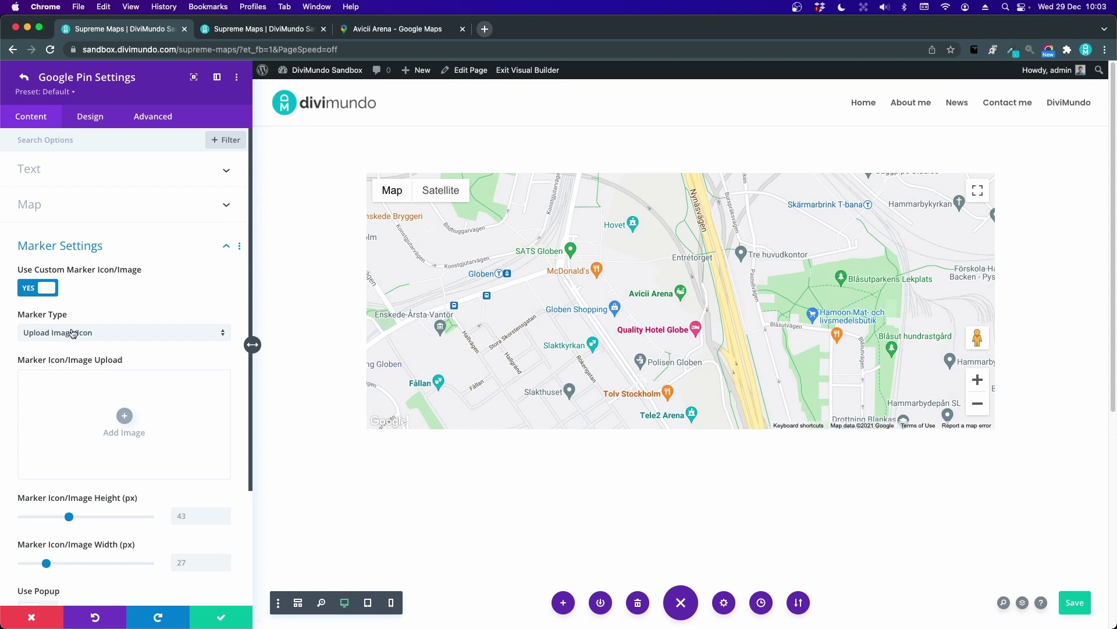
left_click(72, 333)
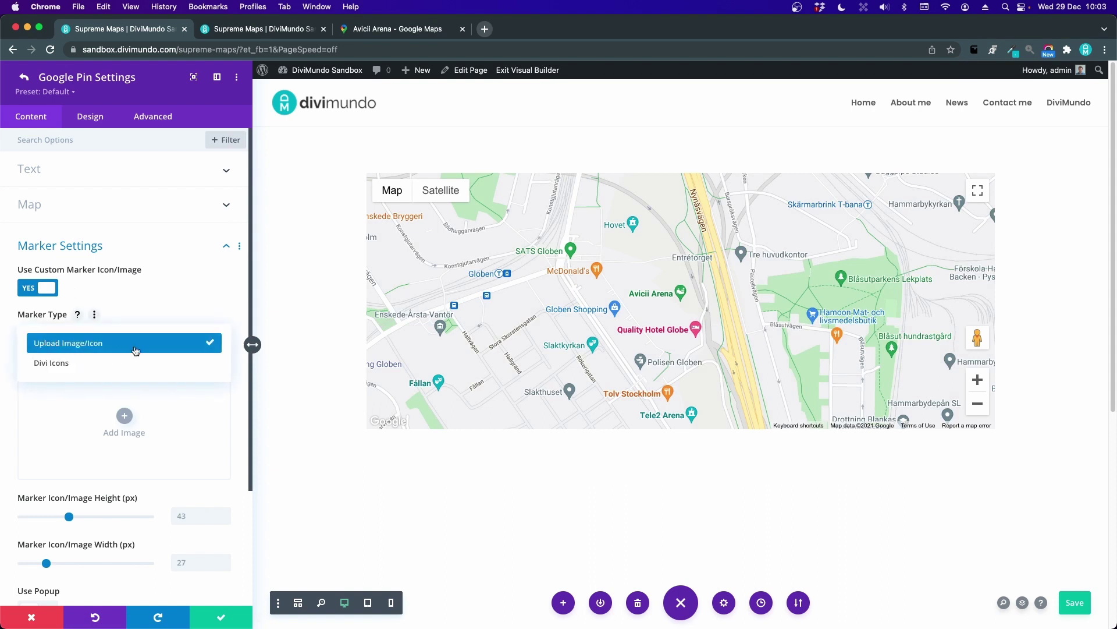
left_click(75, 364)
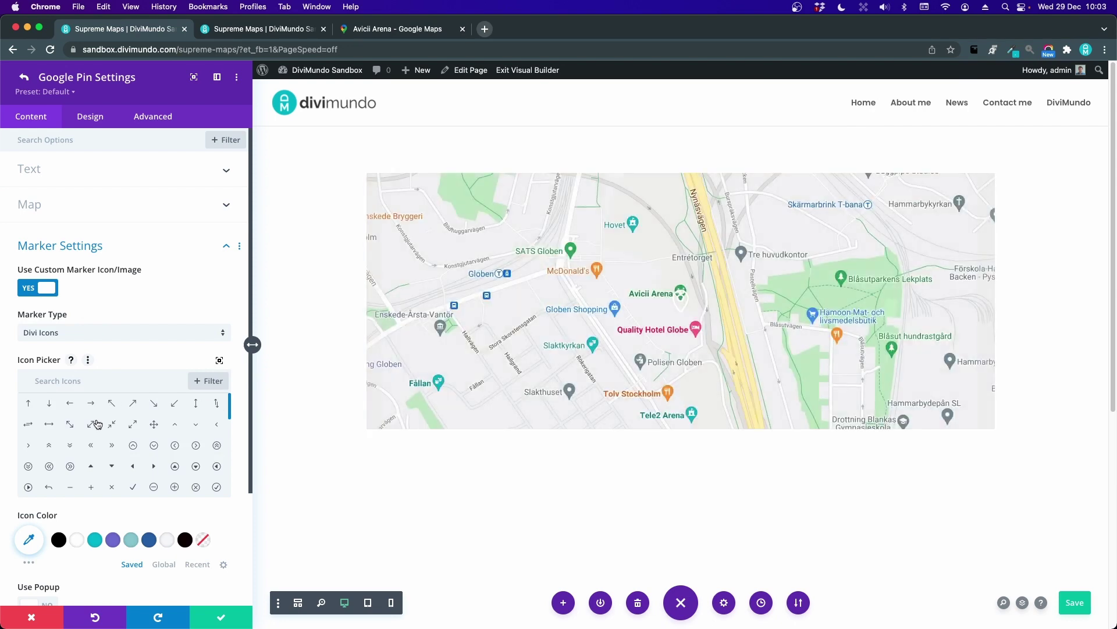
Search the marker icons for "arrow" and choose the solid upward-pointing hand icon.
mouse_move(231, 415)
left_mouse_down()
mouse_move(226, 502)
mouse_move(228, 425)
left_mouse_up()
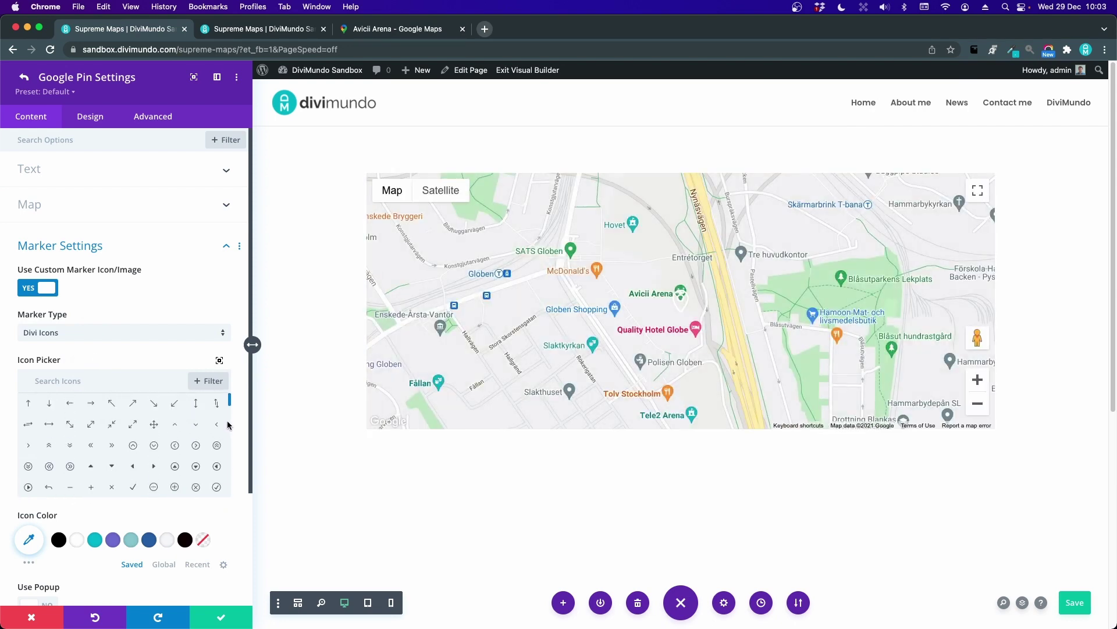
left_click(129, 378)
type("arrow")
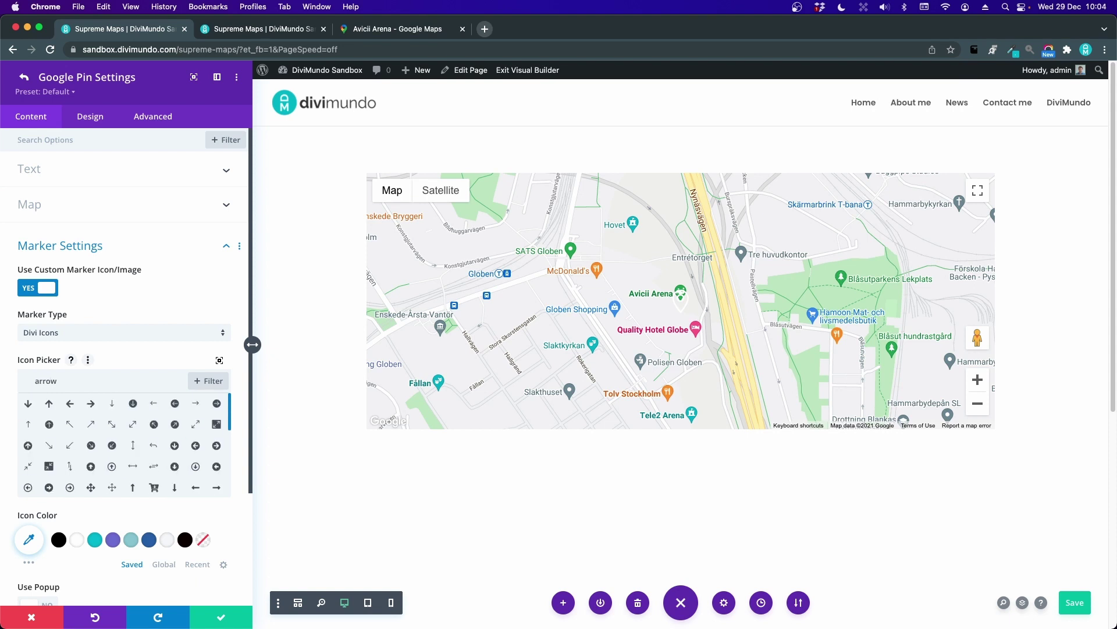
left_click_drag(231, 418, 232, 486)
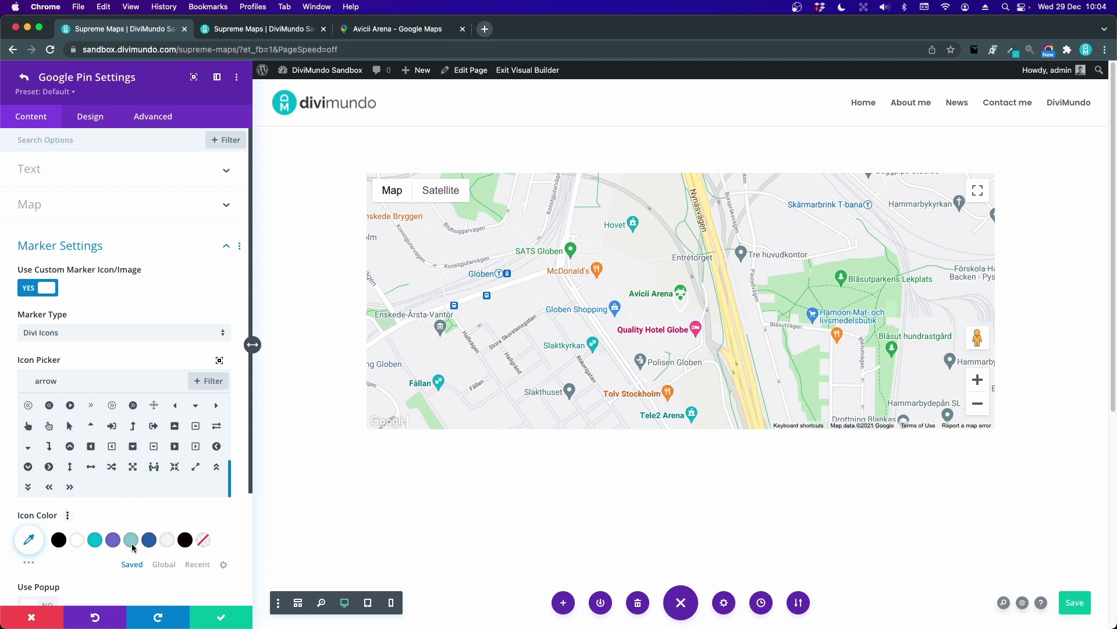
left_click(28, 428)
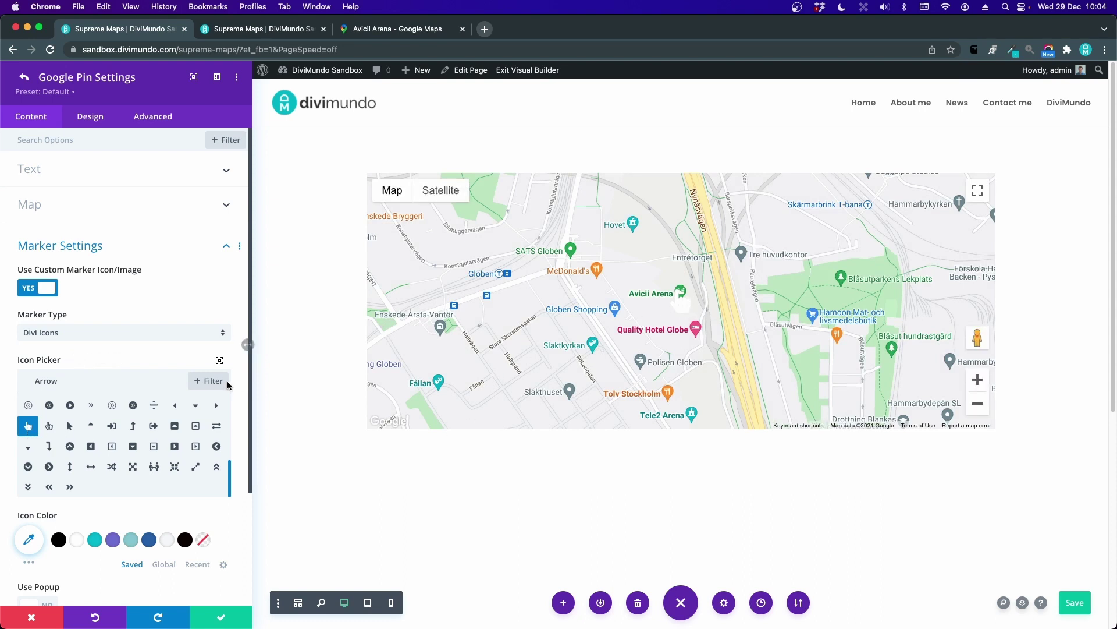
Set the marker icon's color to the purple saved swatch.
scroll(110, 367, "down", 1)
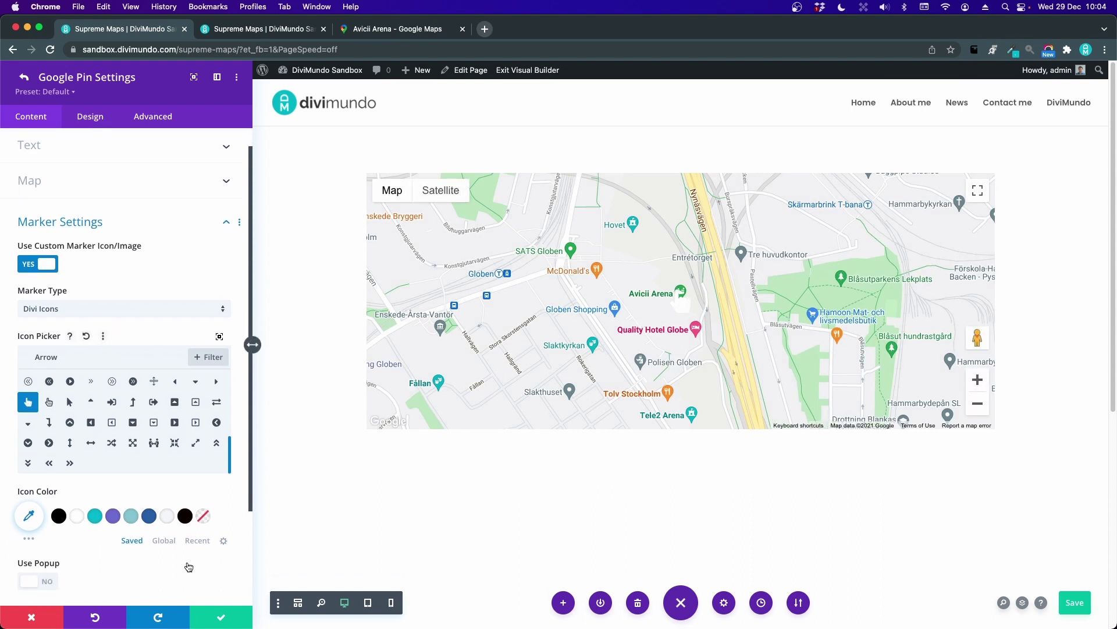
left_click(115, 515)
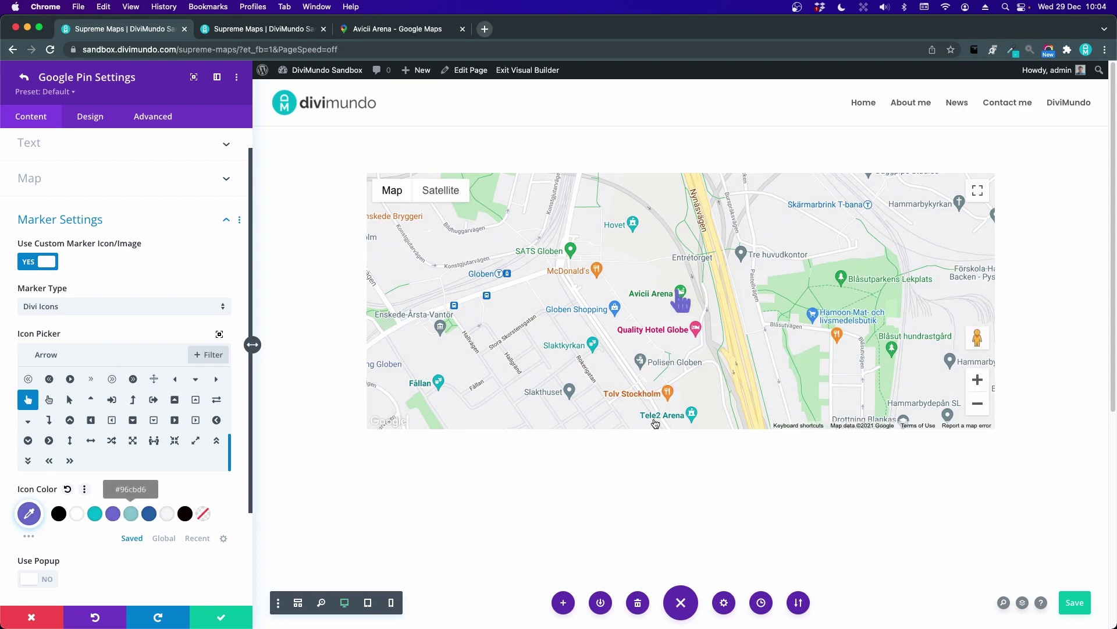
scroll(76, 371, "down", 3)
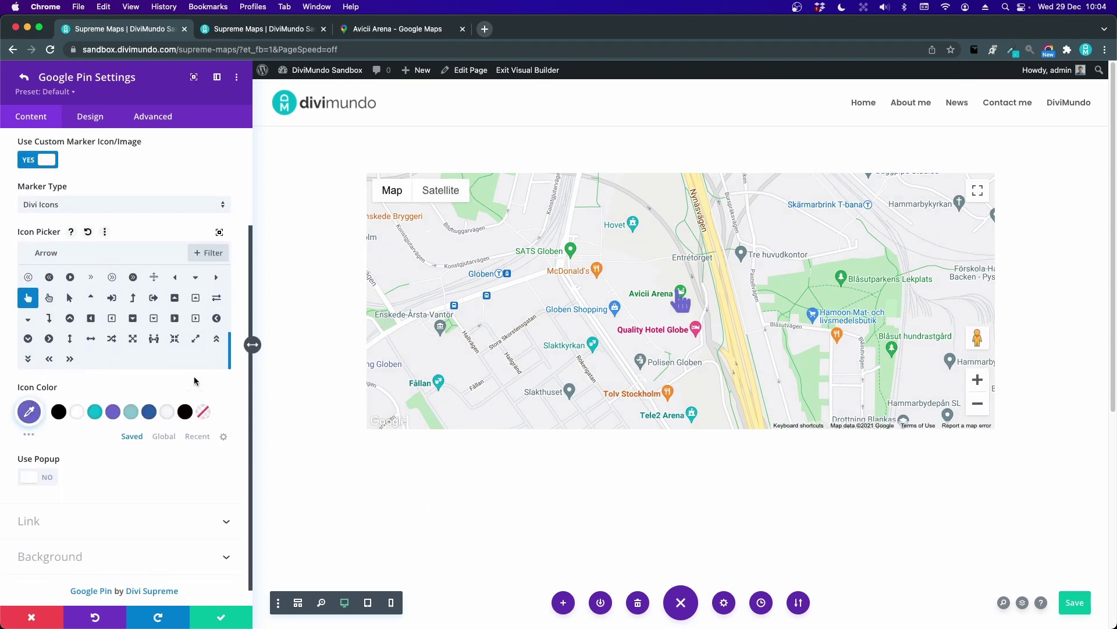
scroll(175, 360, "up", 1)
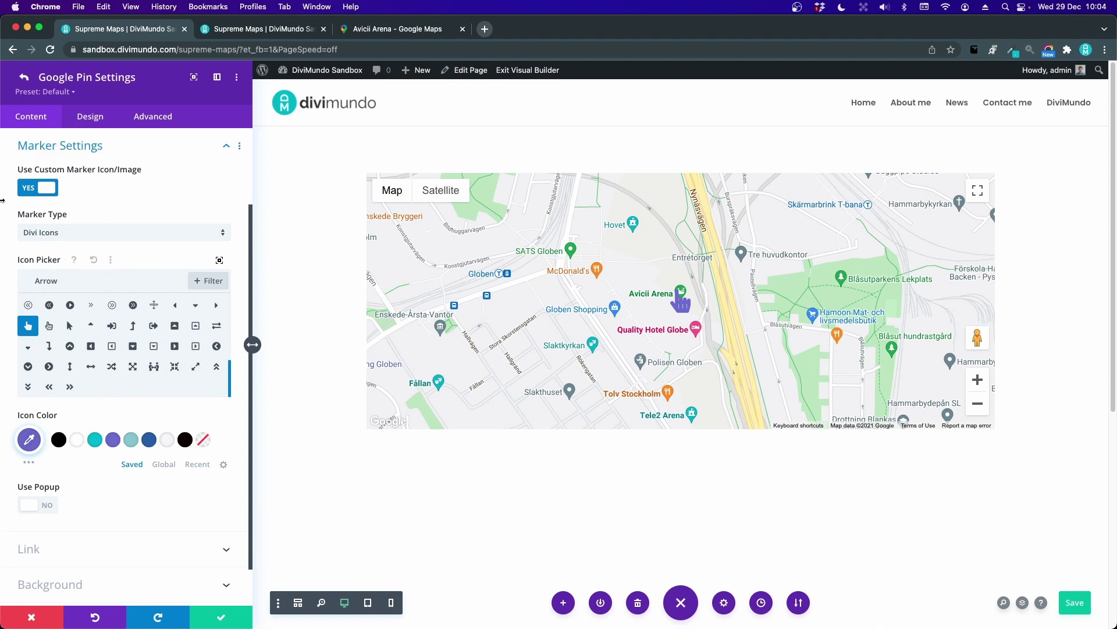
Change the marker type to Upload Image/Icon and choose the blue magnifying glass image from the Media Library.
left_click(111, 242)
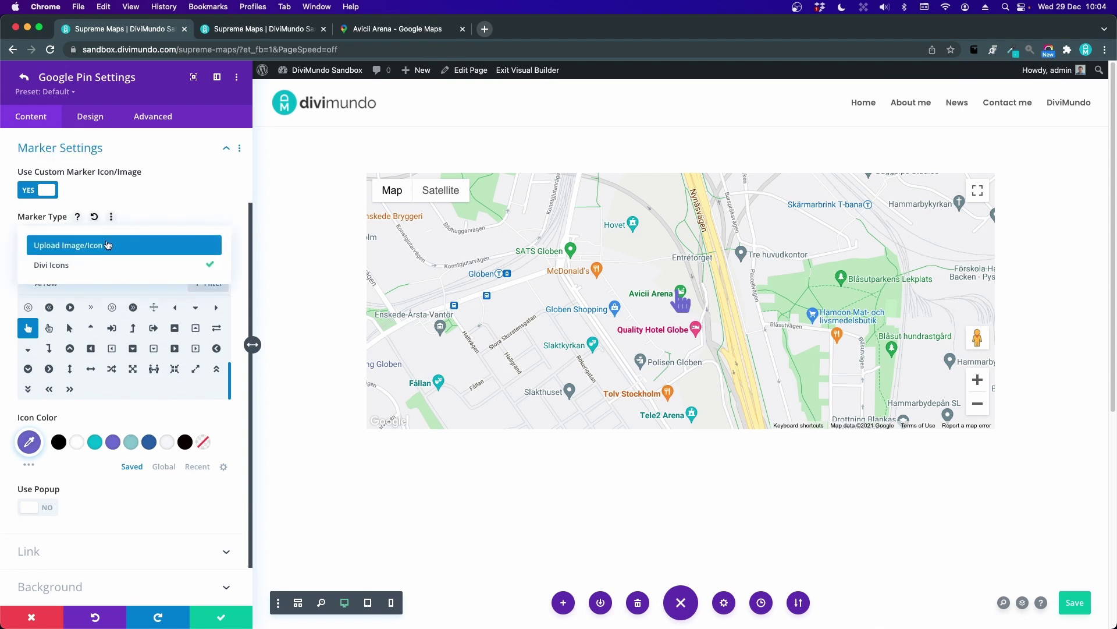
left_click(93, 245)
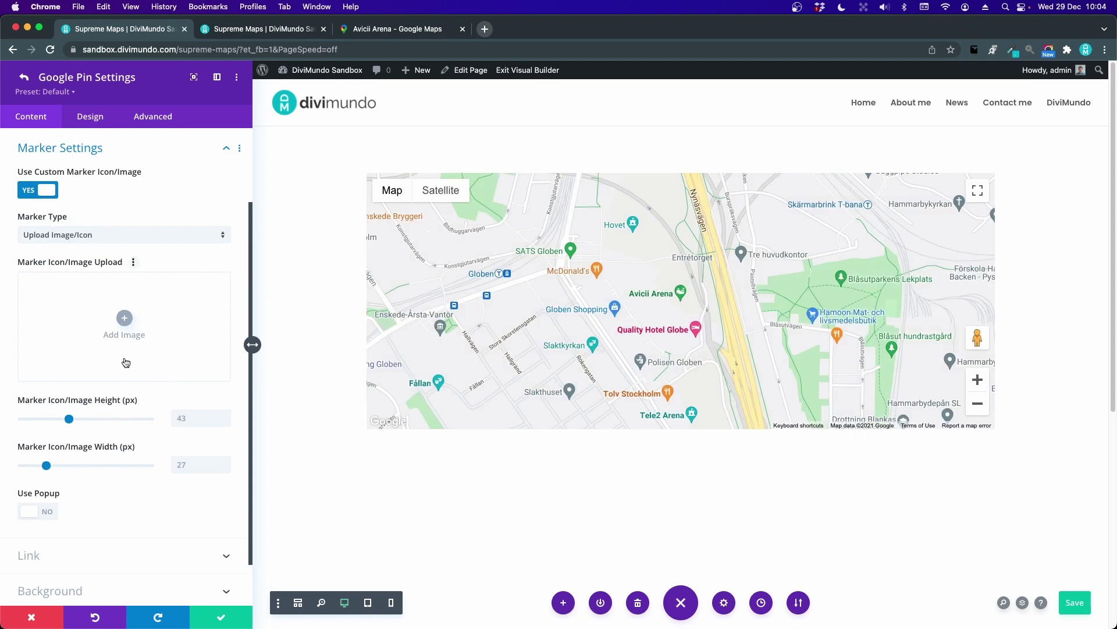
left_click(128, 318)
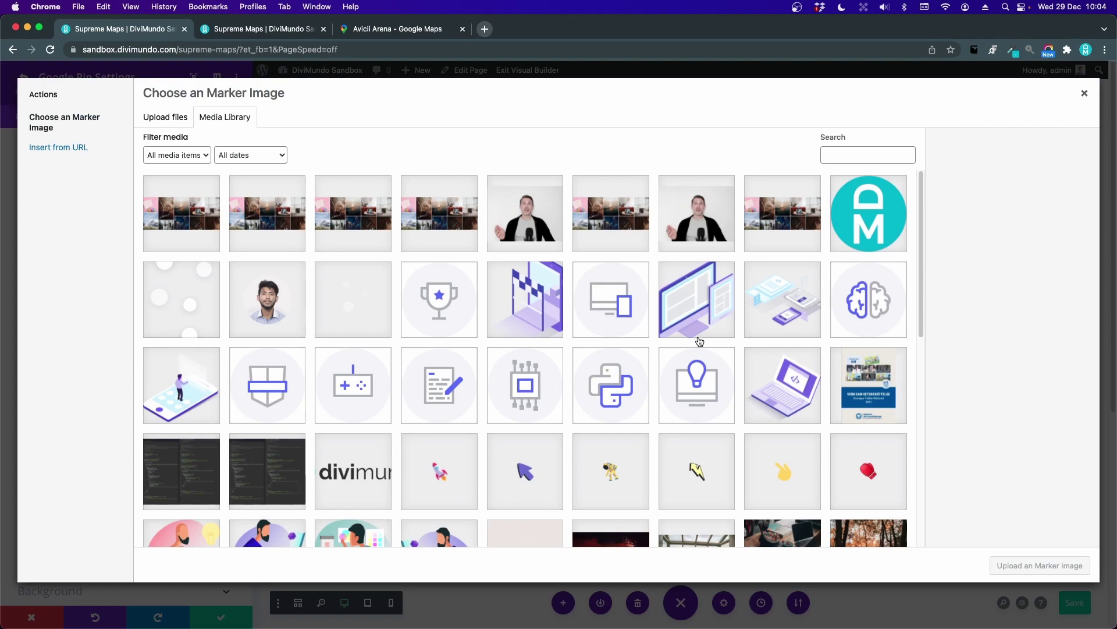
scroll(699, 342, "down", 10)
left_click(276, 339)
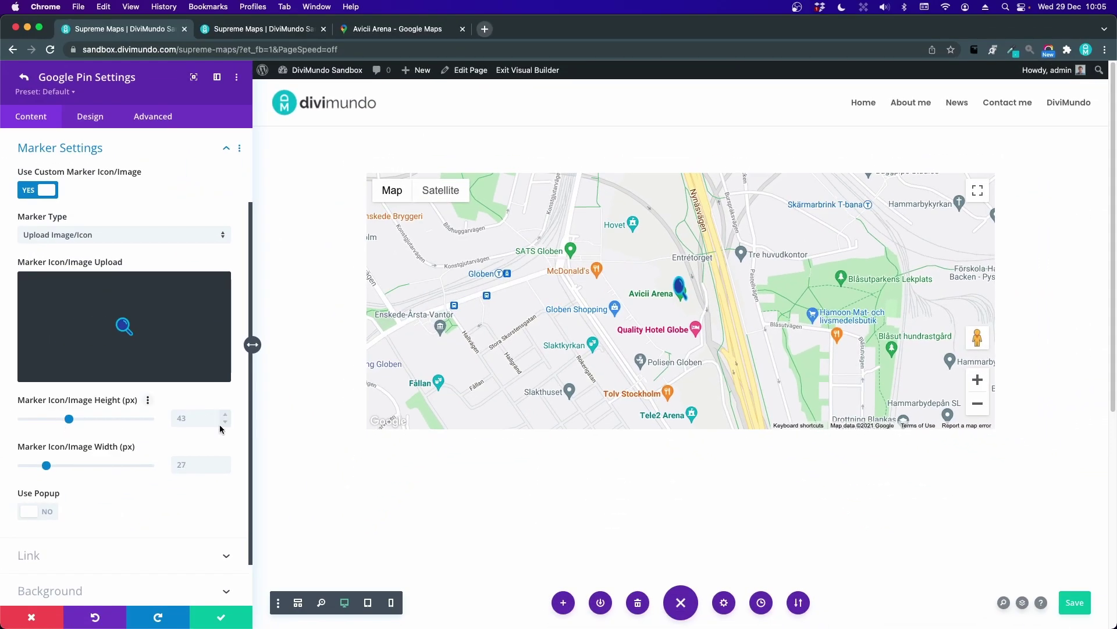
Set the marker image's height and width to 32 px each.
left_click(184, 420)
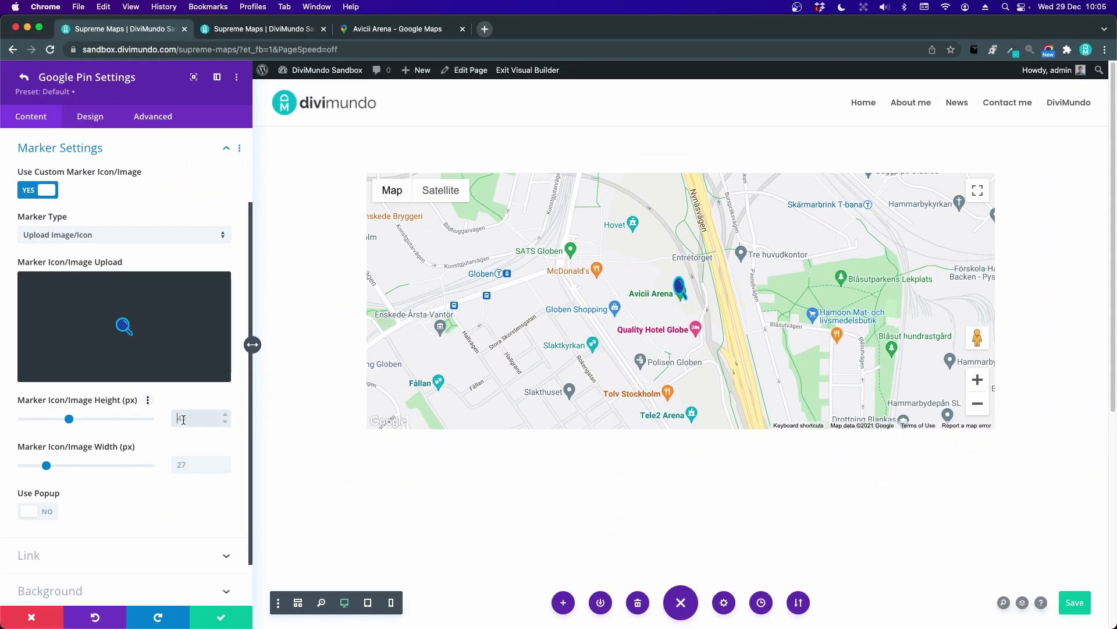
left_click(195, 465)
type("32")
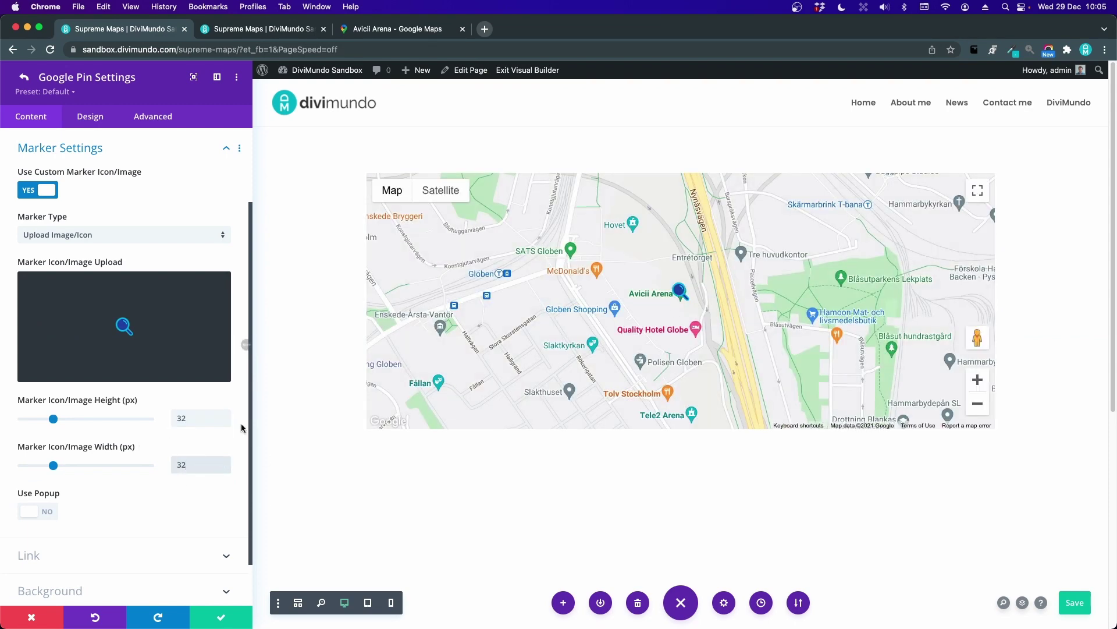
Try a smaller marker image by setting both its height and width to 15 px.
left_click_drag(219, 418, 150, 417)
type("15")
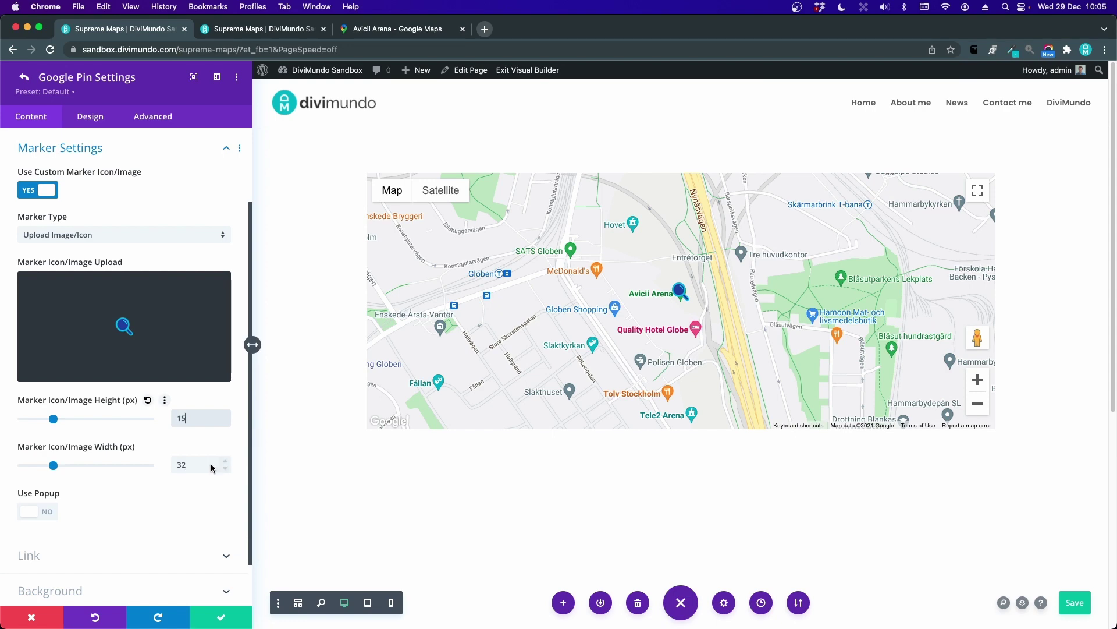
double_click(213, 465)
type("15")
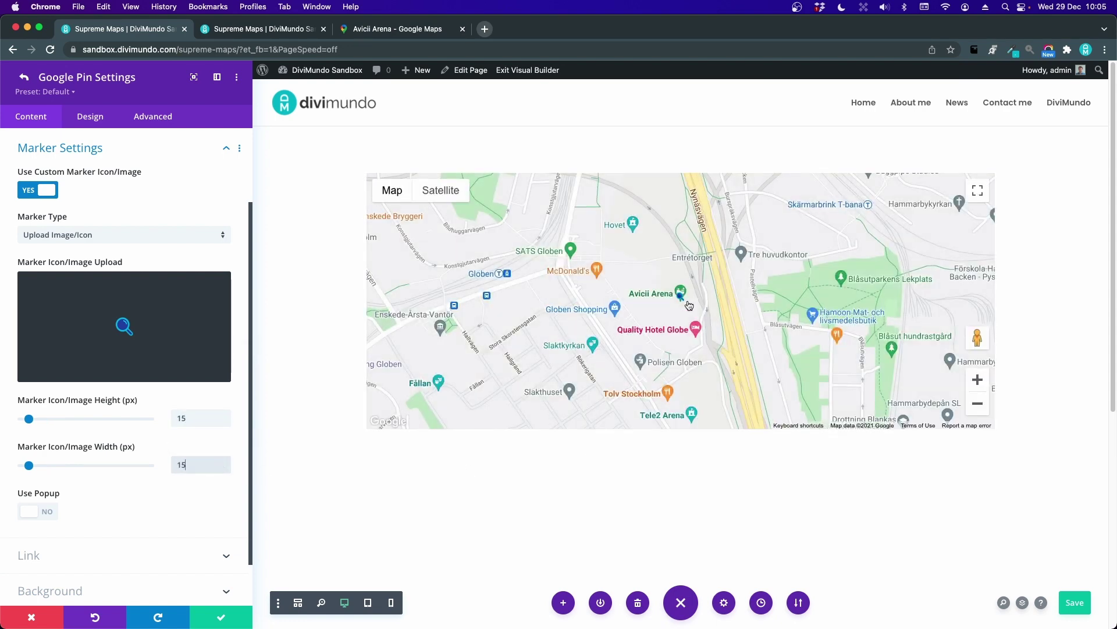
Restore the marker image's height and width to 32 px each.
double_click(180, 418)
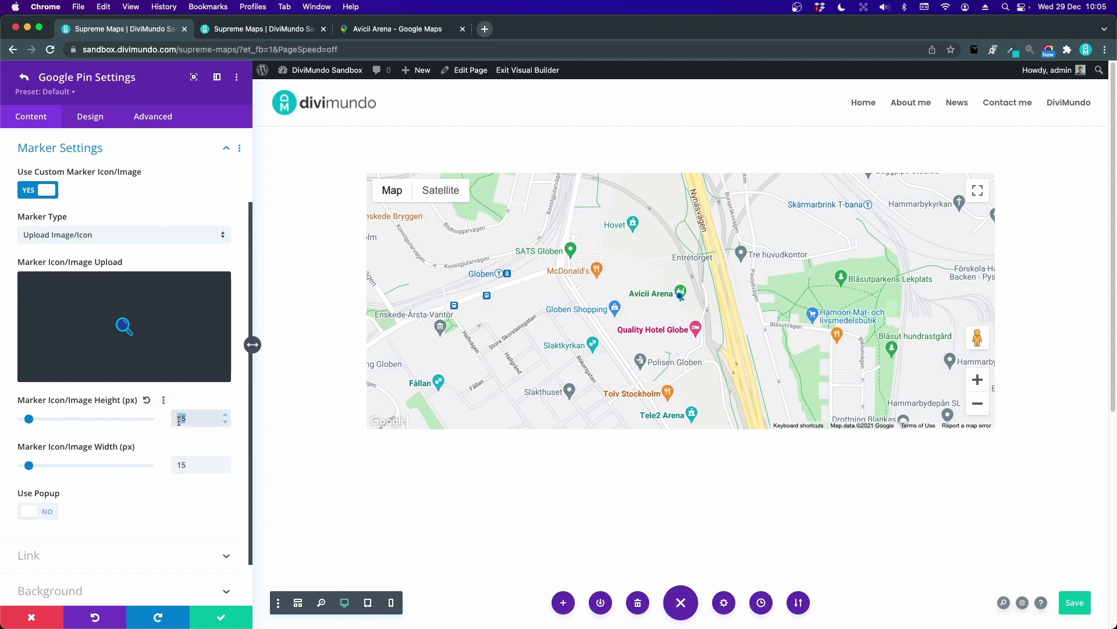
type("32")
double_click(191, 466)
type("32")
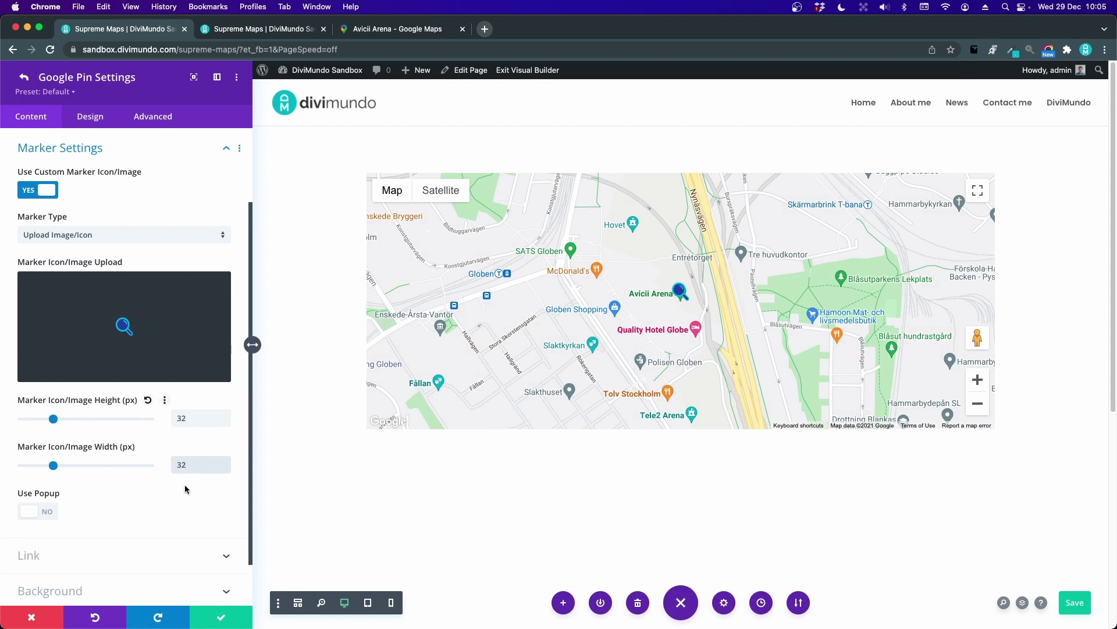
Enable the pin's popup with the Layout type and view the Divi Library layouts available for it.
scroll(175, 493, "down", 2)
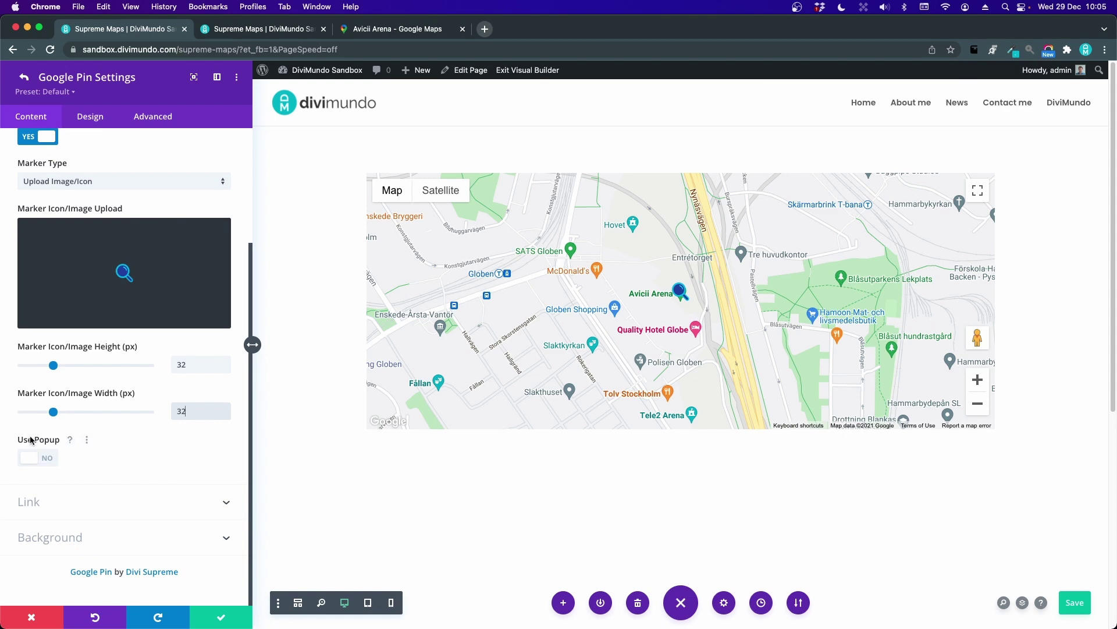
left_click(37, 463)
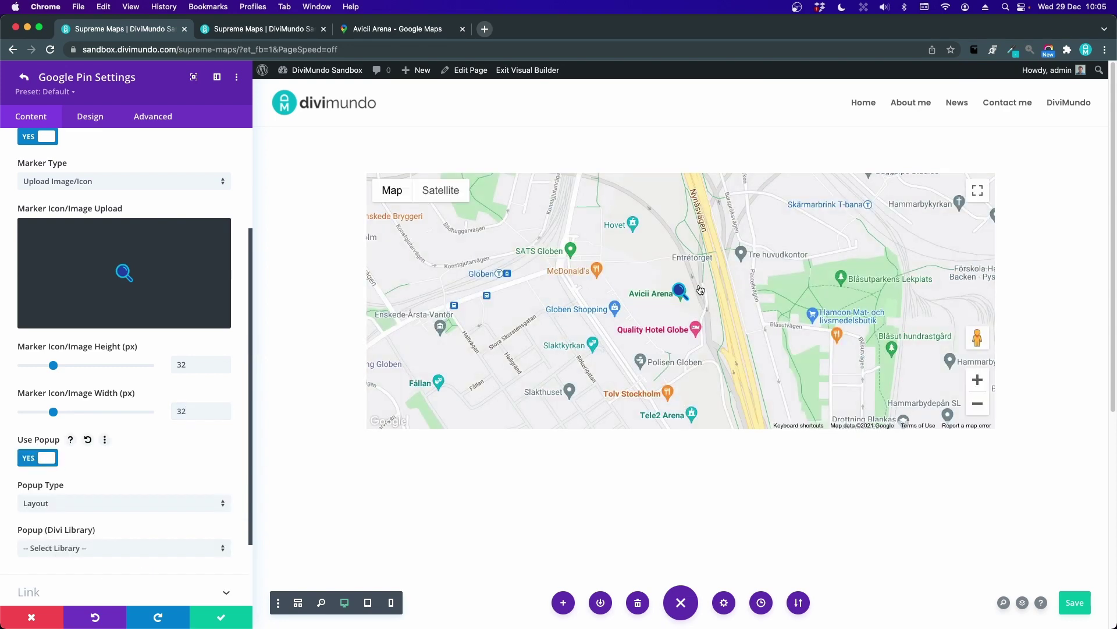
scroll(87, 454, "down", 1)
left_click(63, 474)
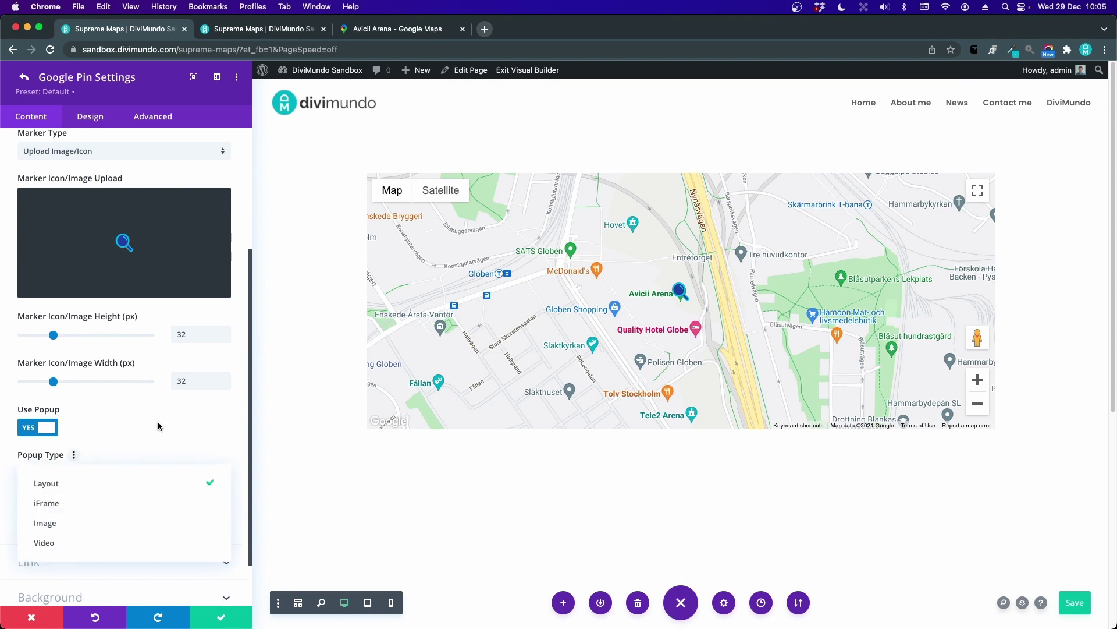
left_click(72, 483)
left_click(65, 517)
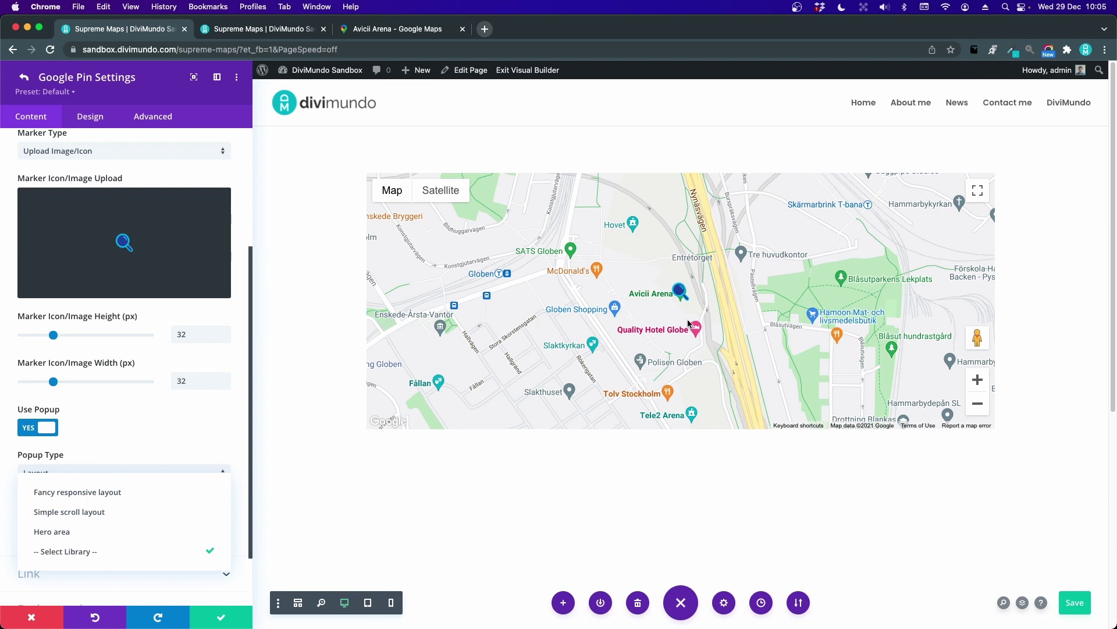
Switch the pin's popup type to iFrame and after that to Image to compare their options.
left_click(113, 469)
left_click(113, 467)
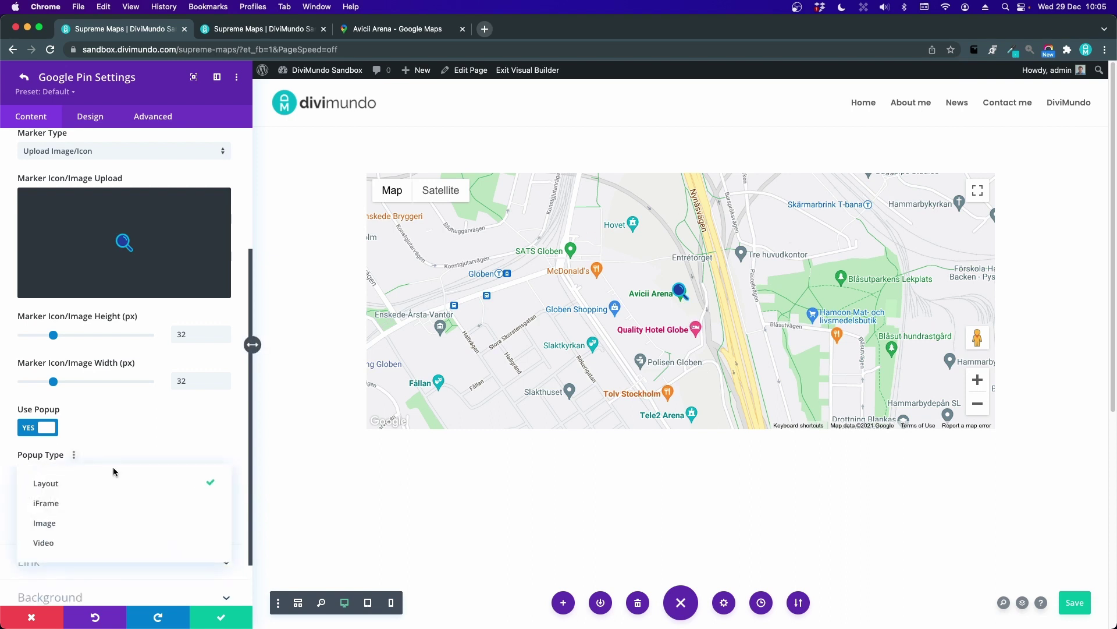
left_click(100, 501)
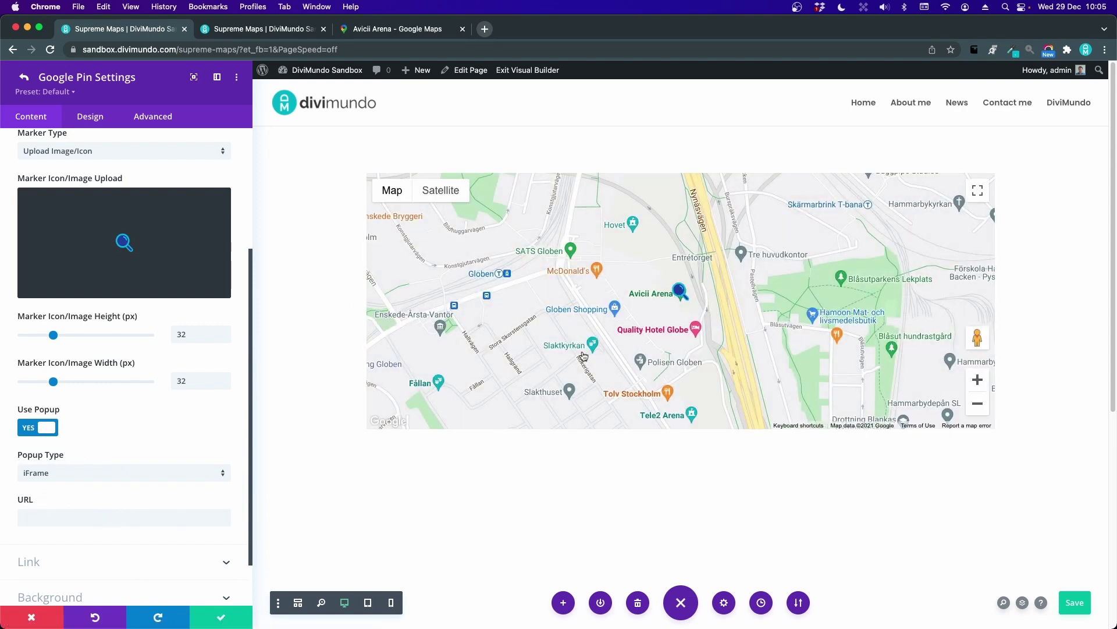
left_click(142, 474)
left_click(134, 522)
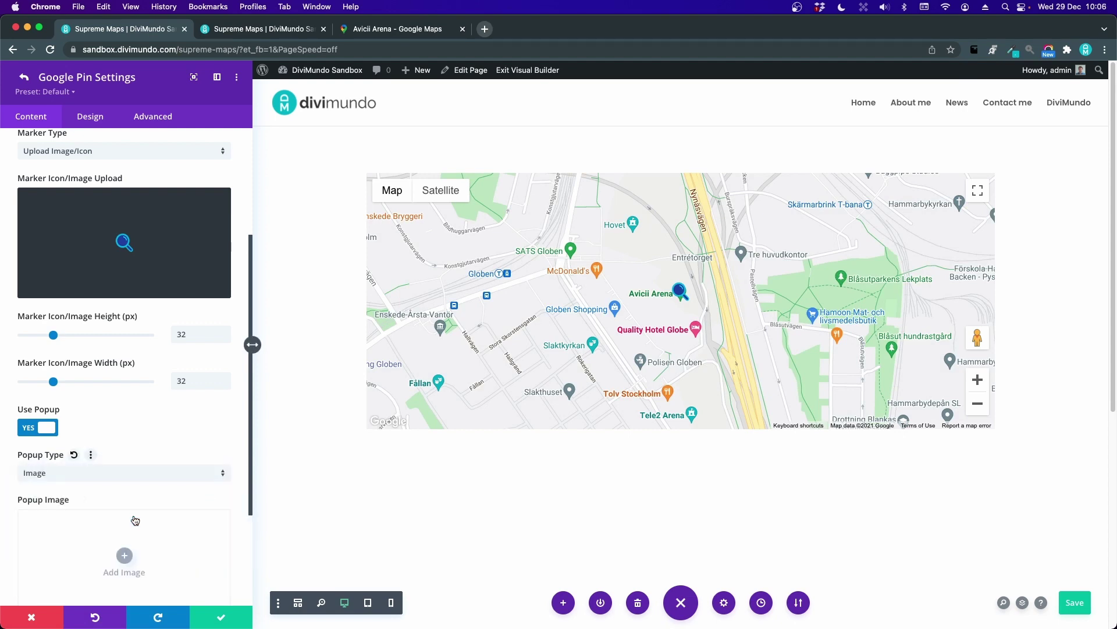
left_click(108, 474)
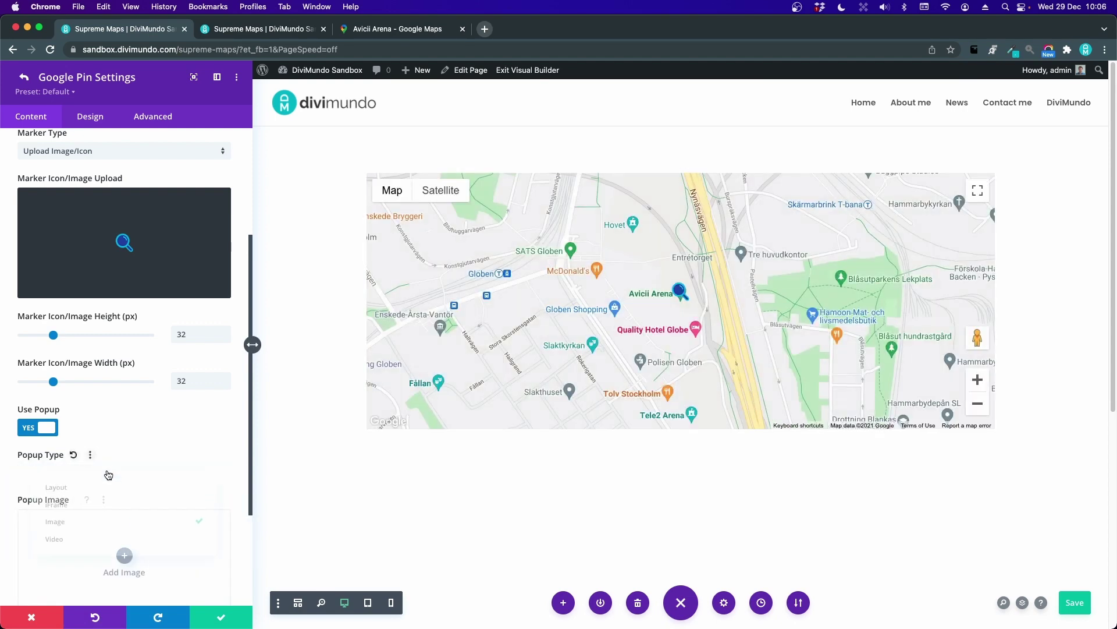
left_click(91, 543)
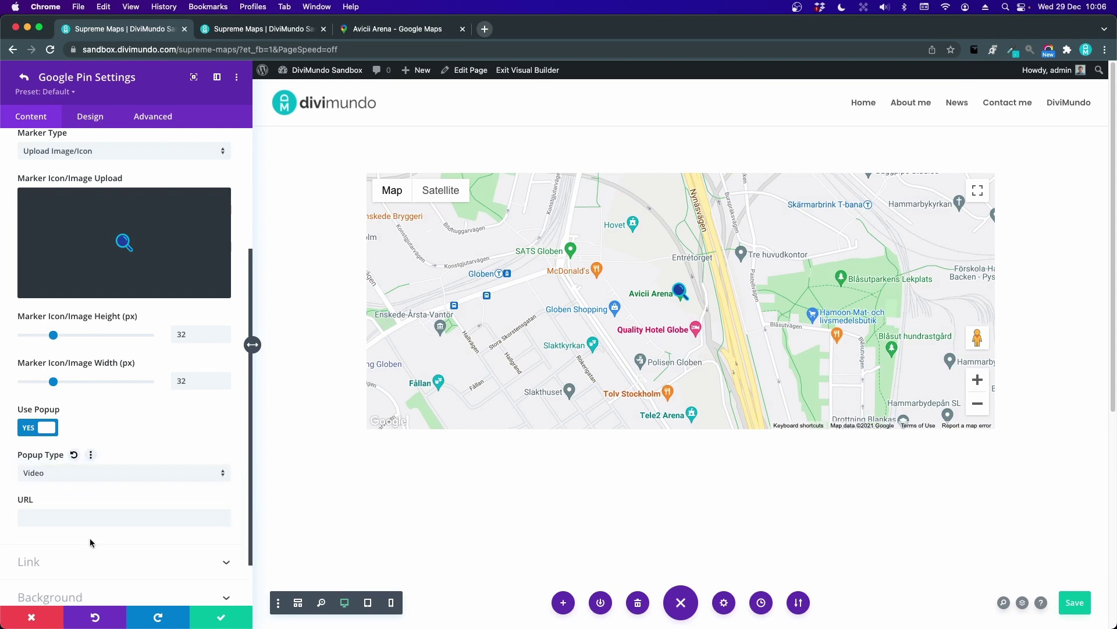
left_click(51, 516)
type("https://www.youtube.com/watch?v=8LCnT-xrr6M")
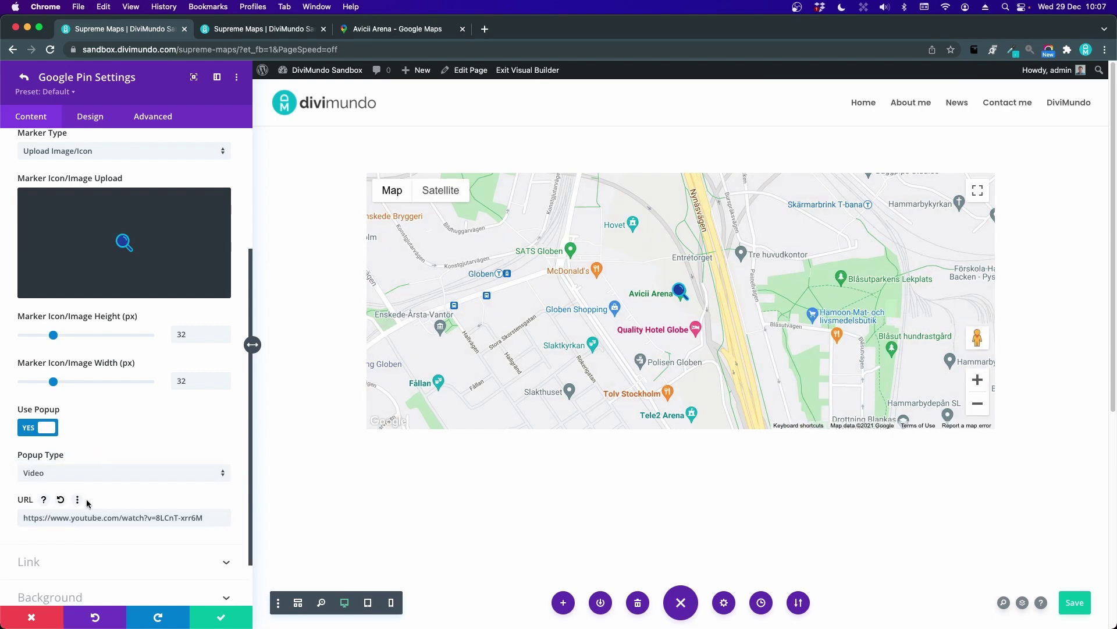
left_click(1077, 603)
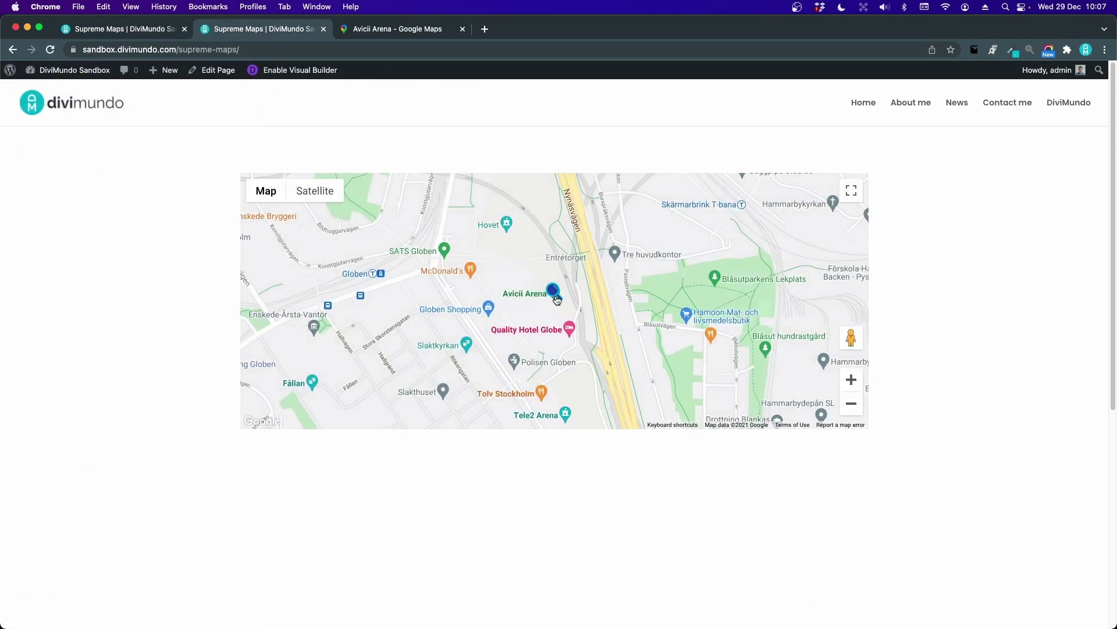
Check the marker's video popup on the published page, close it and return to the page builder.
left_click(554, 291)
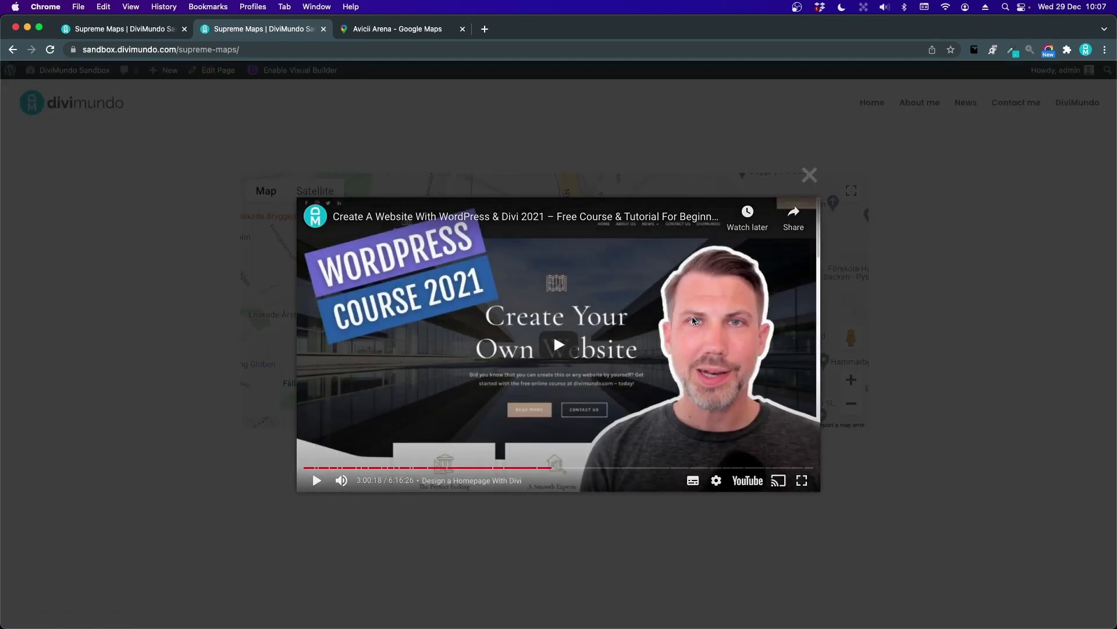
left_click(826, 182)
left_click(87, 29)
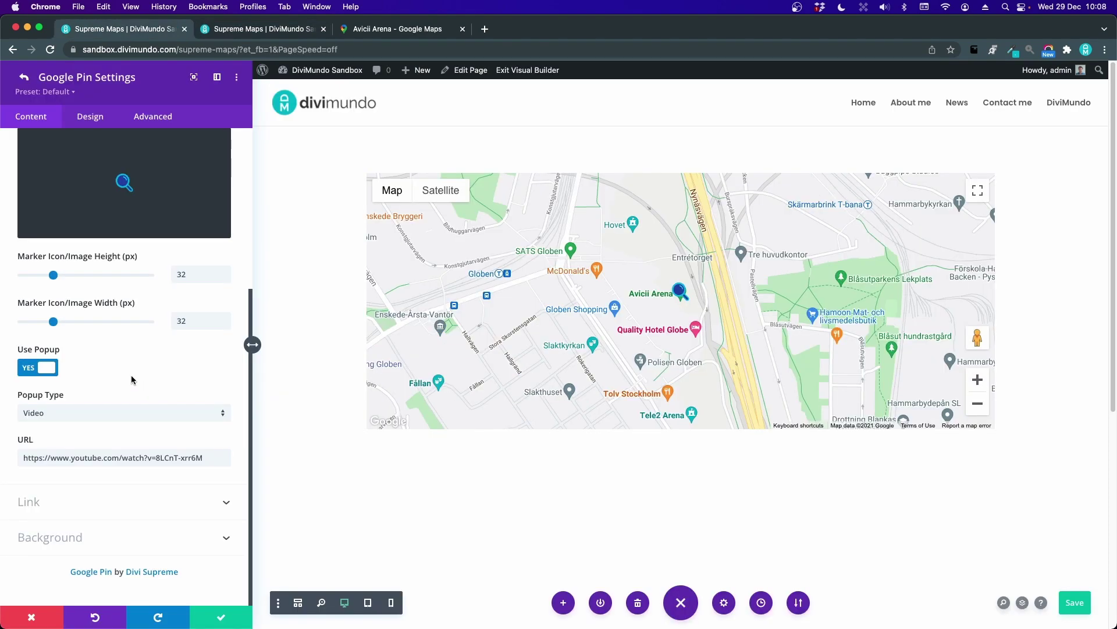
left_click(46, 373)
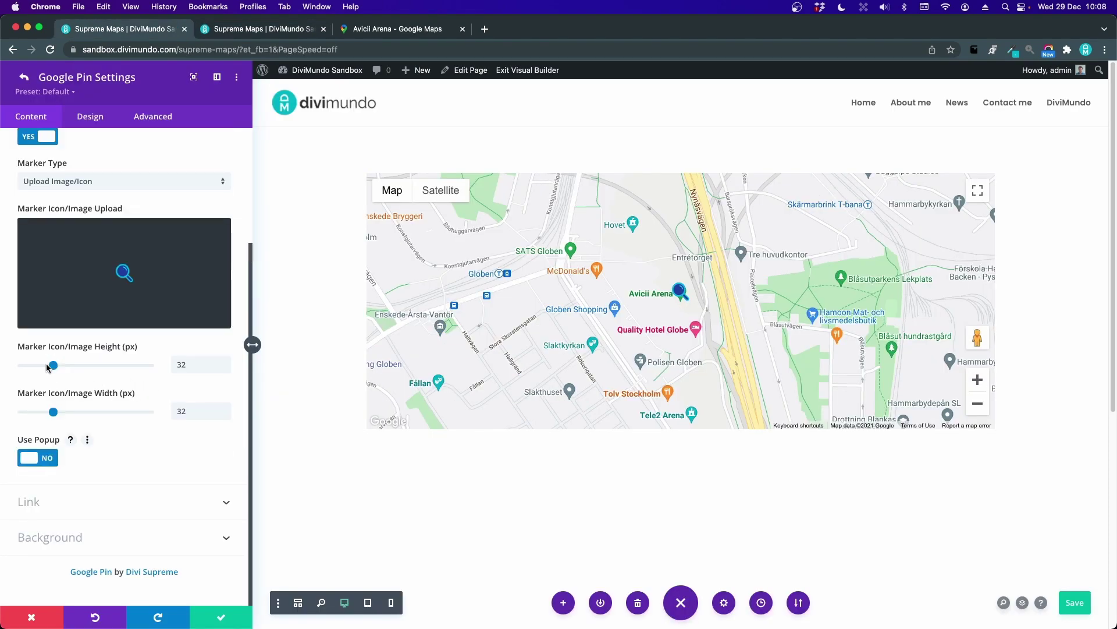
left_click(41, 502)
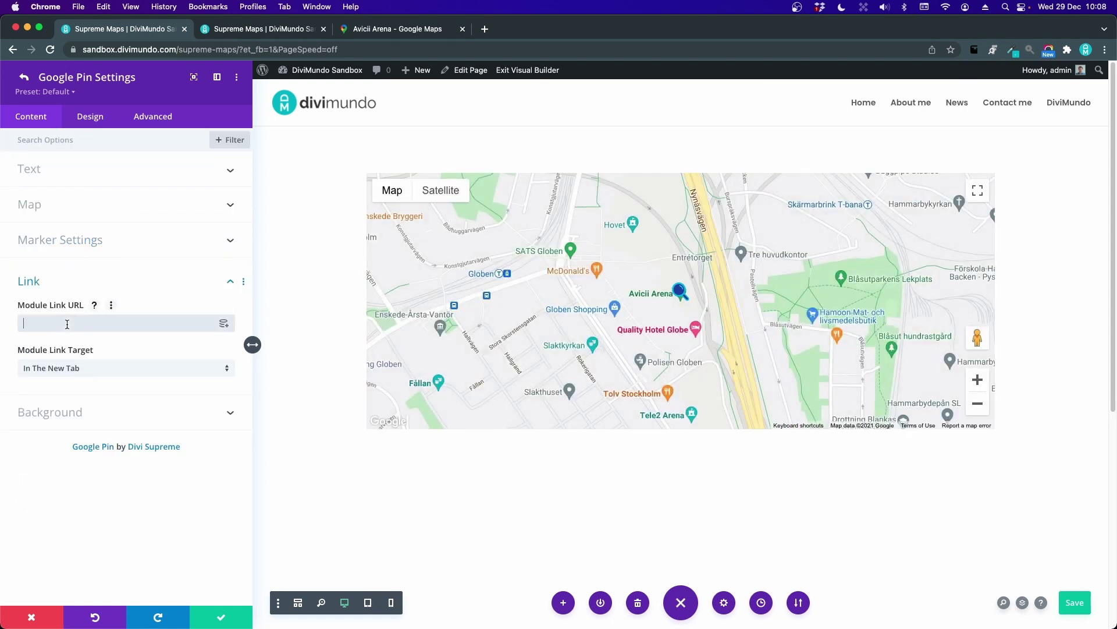
type("https://divimundo.com")
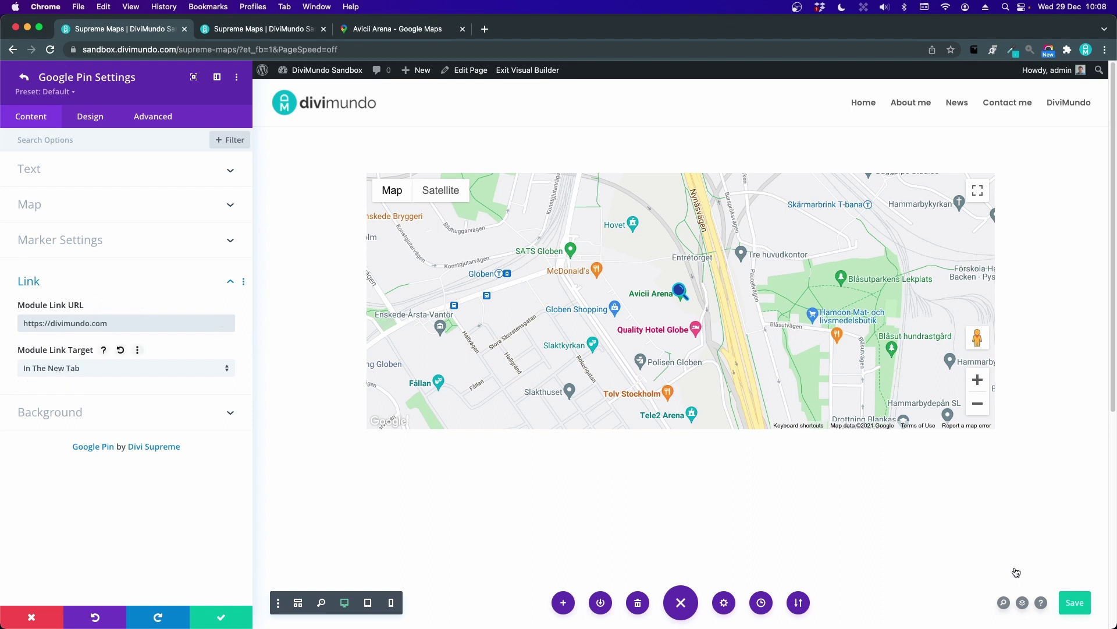
left_click(1086, 605)
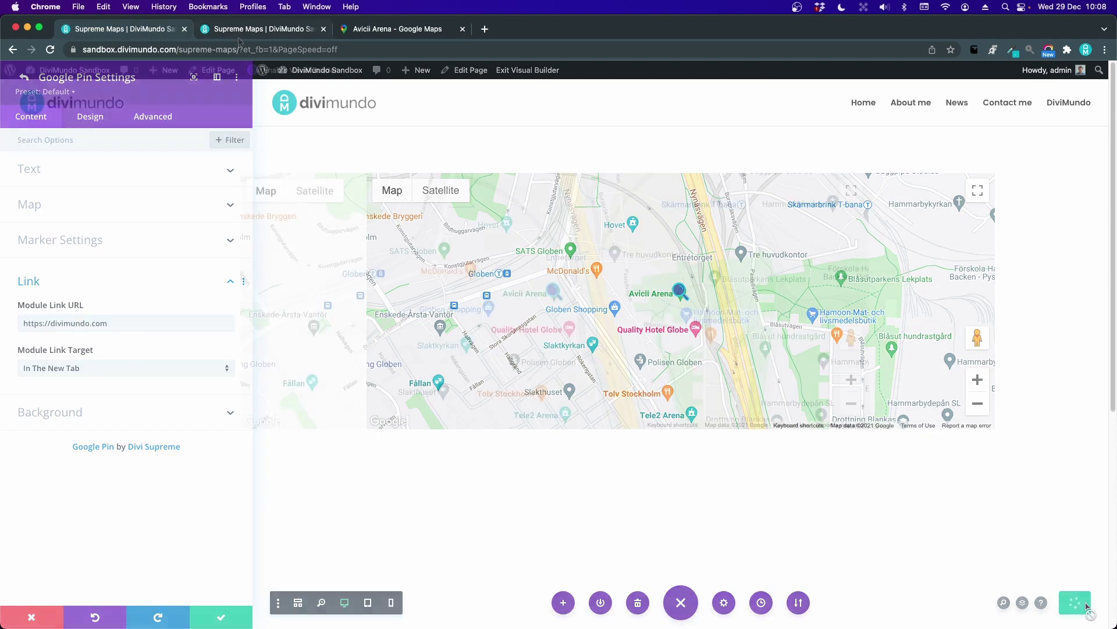
Reload the published page, test the marker's link, close the linked page and return to the page builder.
key("super+r")
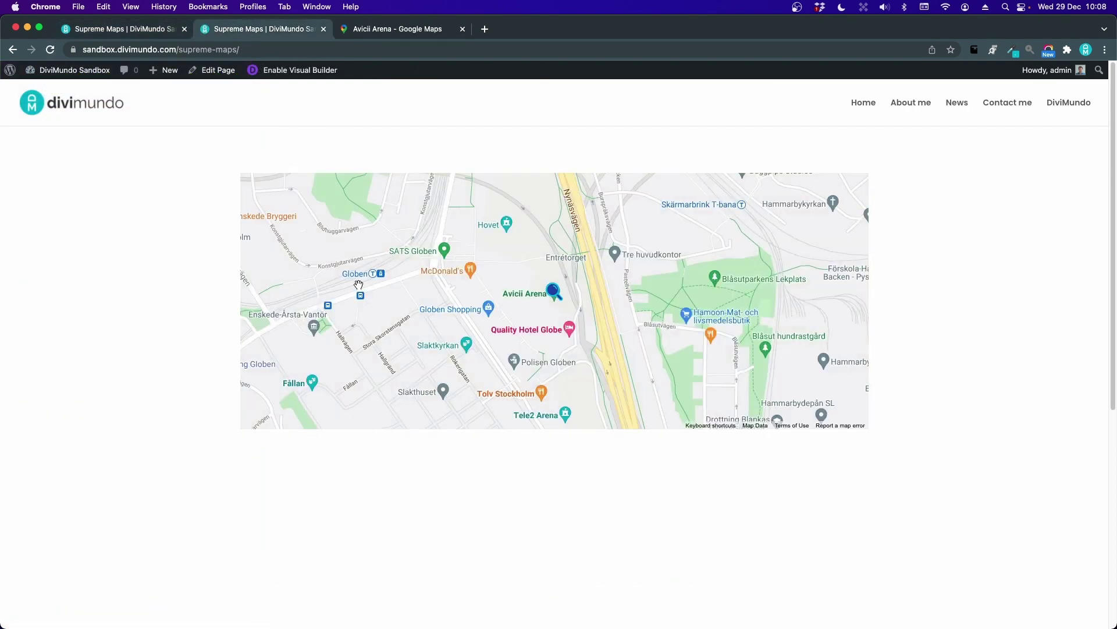
left_click(552, 294)
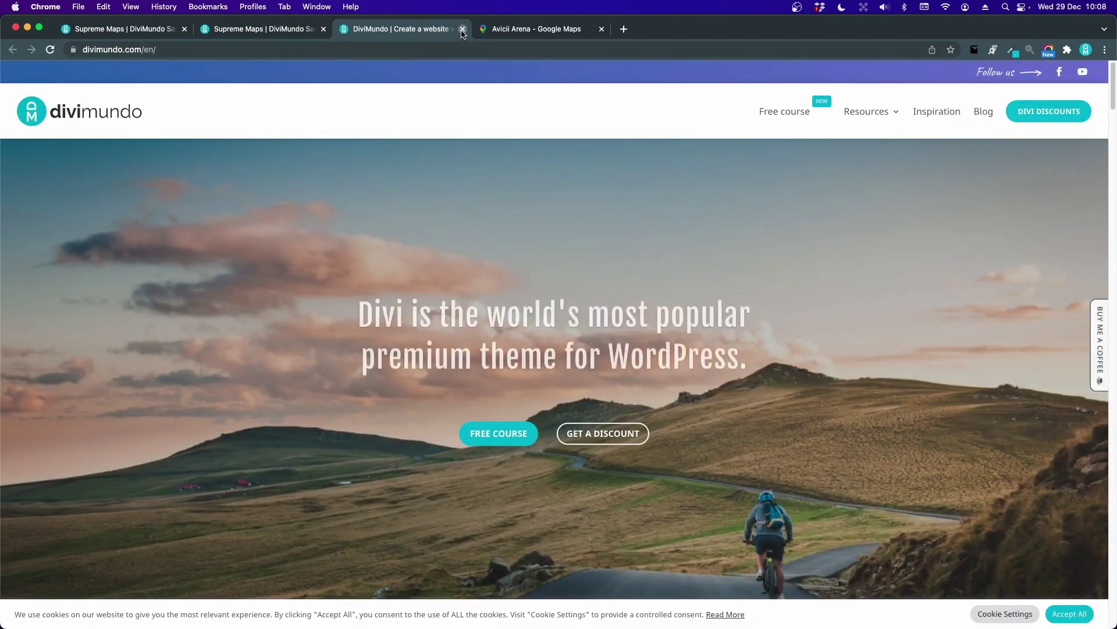
left_click(463, 29)
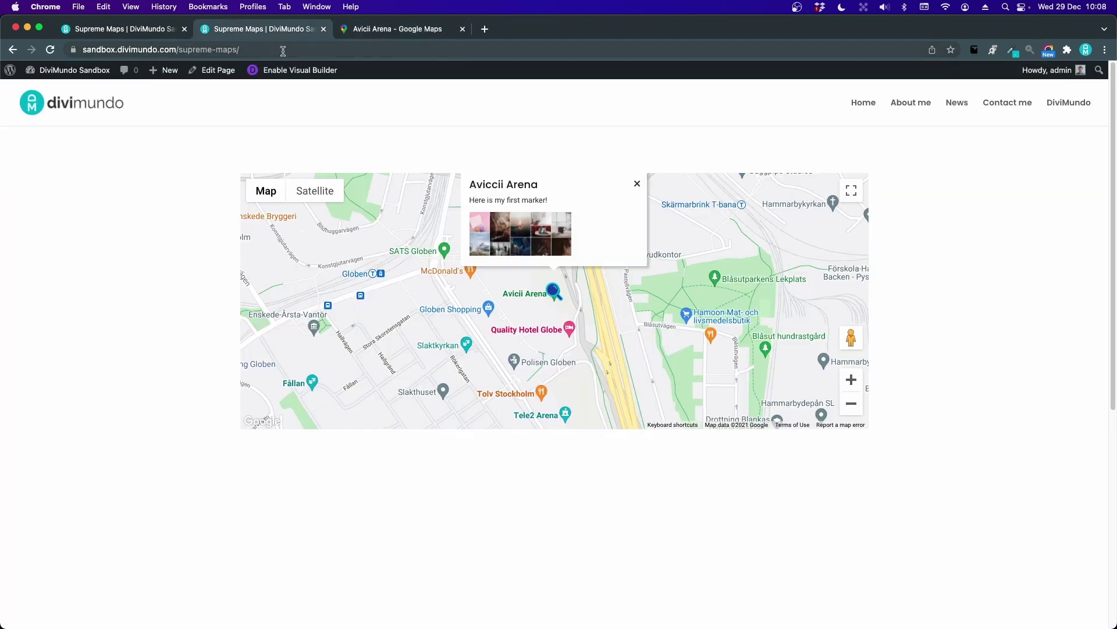
left_click(122, 29)
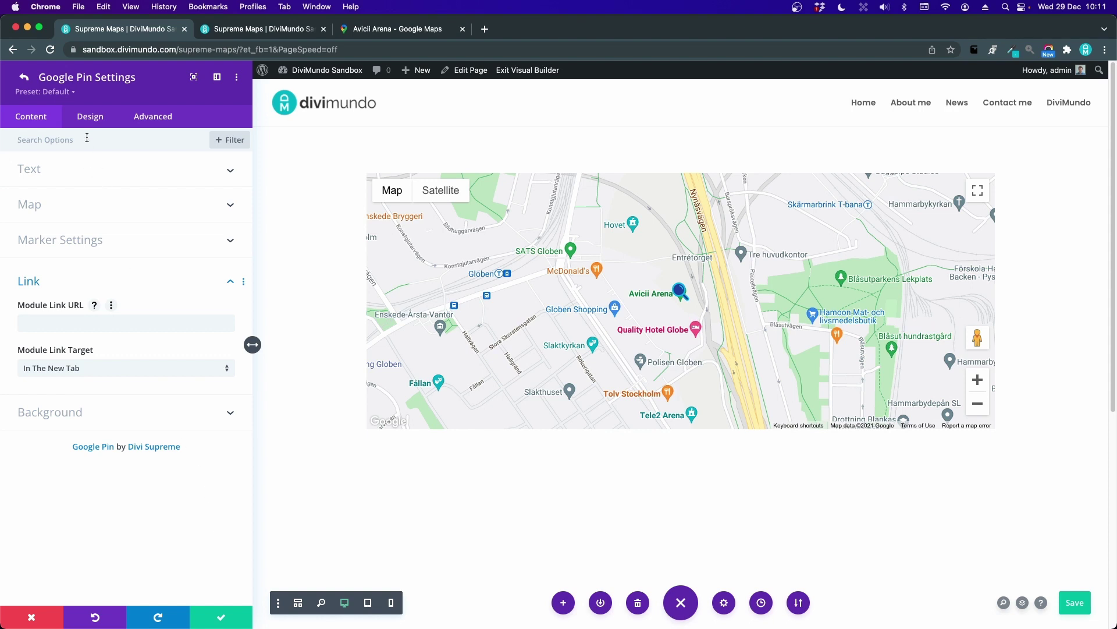
Style the map's info window title with the Abril Fatface font, turquoise text color and 26px size, and save the page.
left_click(85, 121)
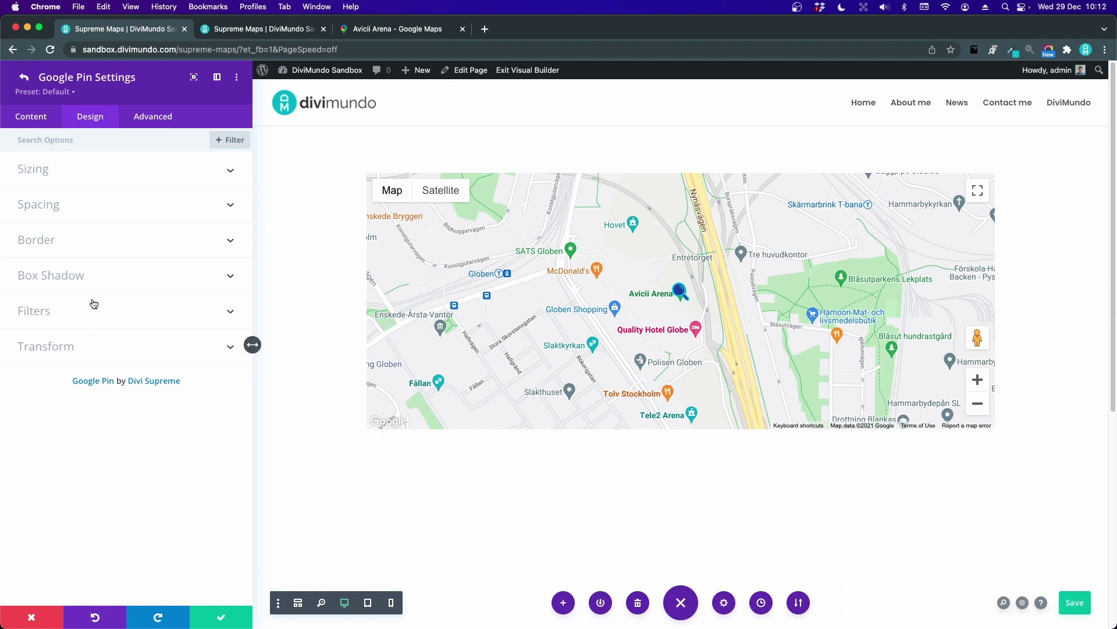
left_click(25, 79)
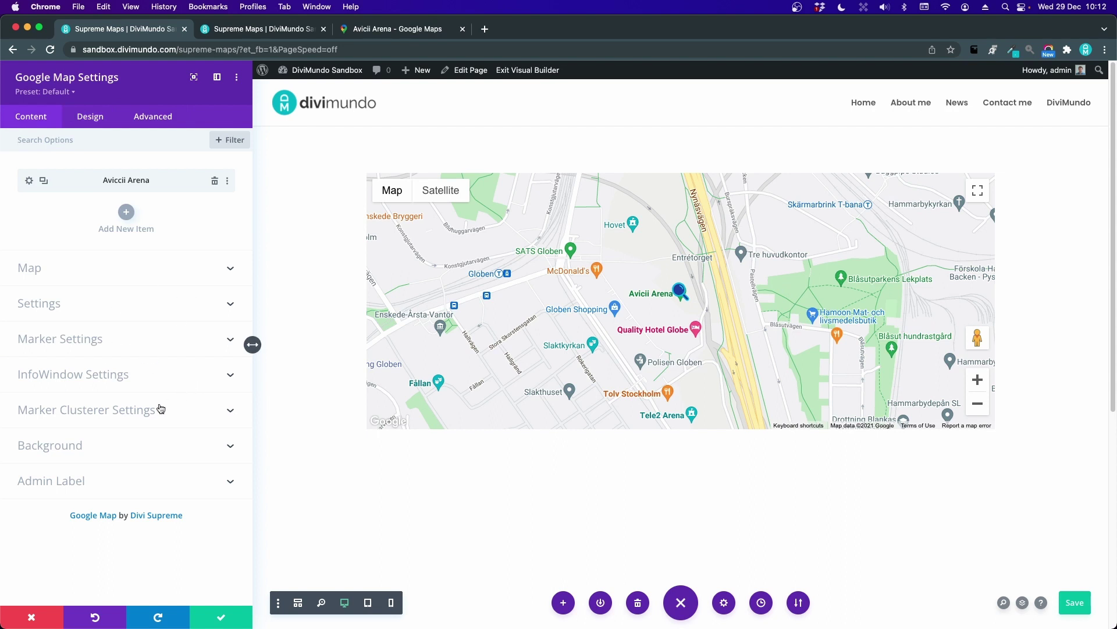
left_click(85, 118)
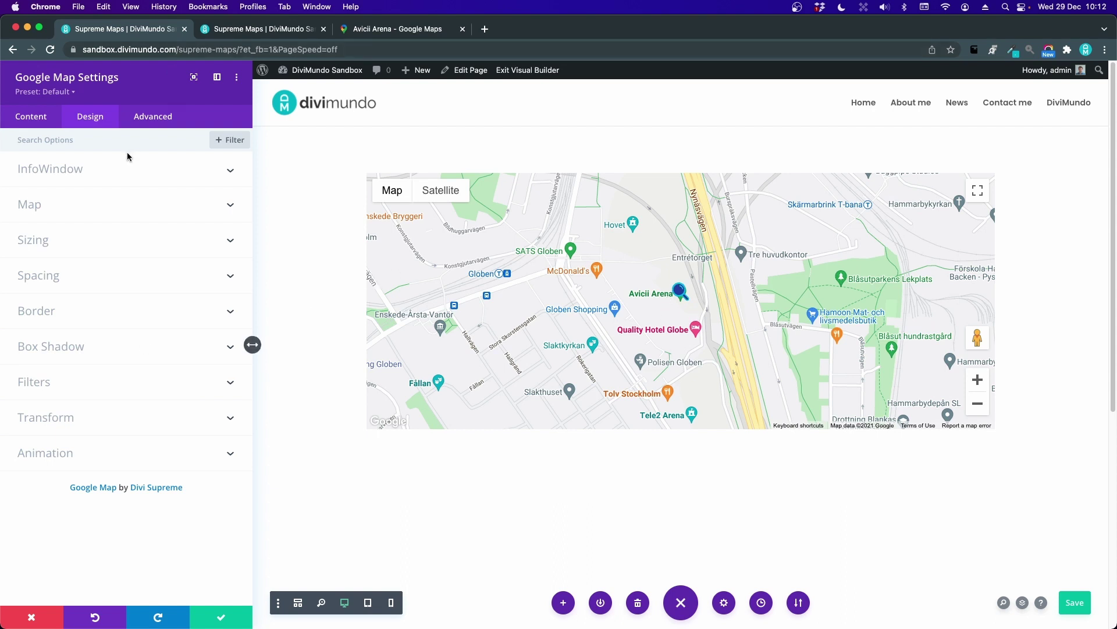
left_click(101, 171)
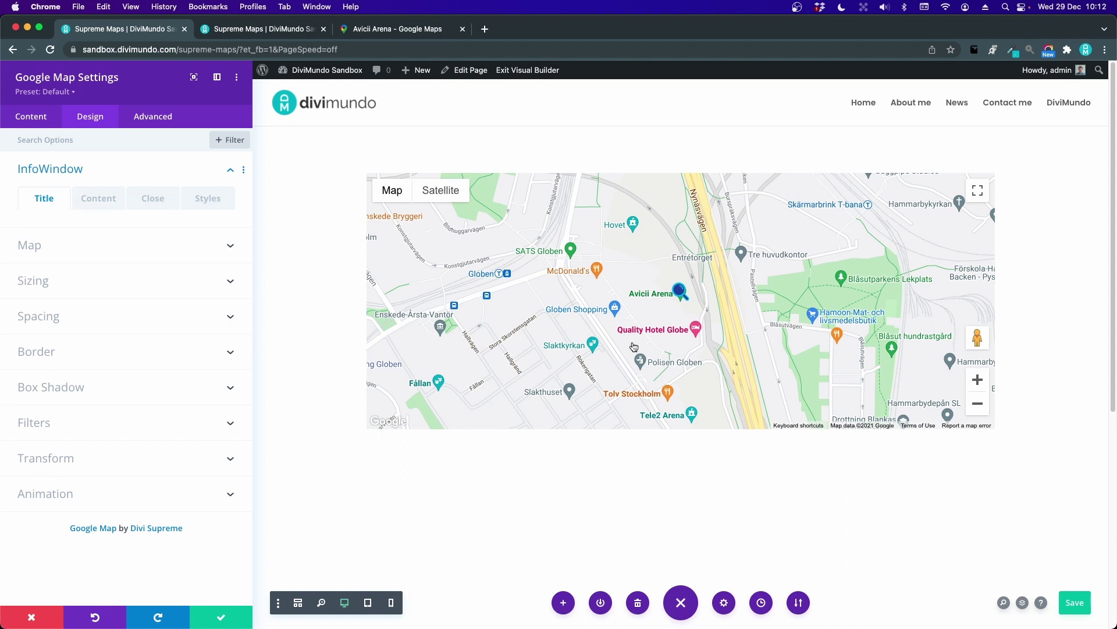
left_click(87, 195)
left_click(66, 198)
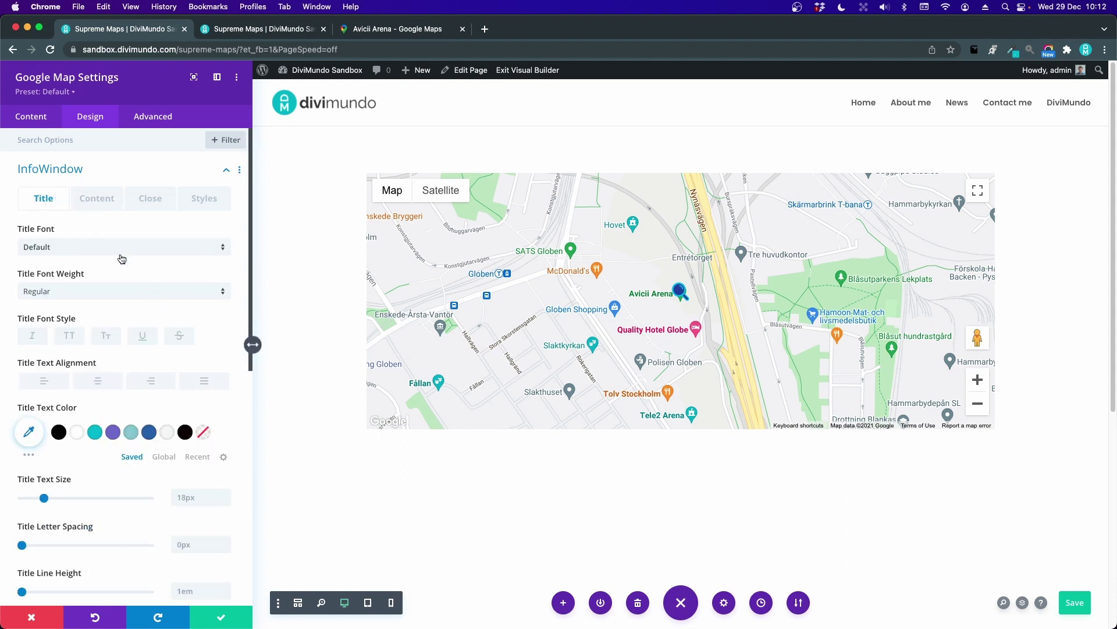
scroll(93, 256, "down", 5)
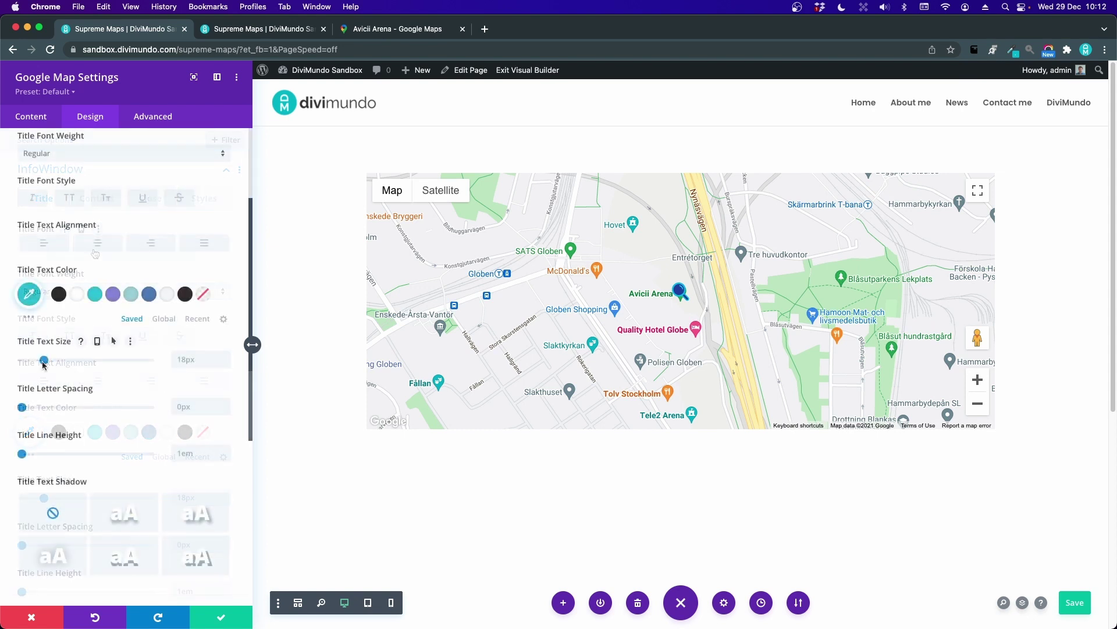
left_click_drag(43, 360, 54, 361)
scroll(128, 407, "down", 5)
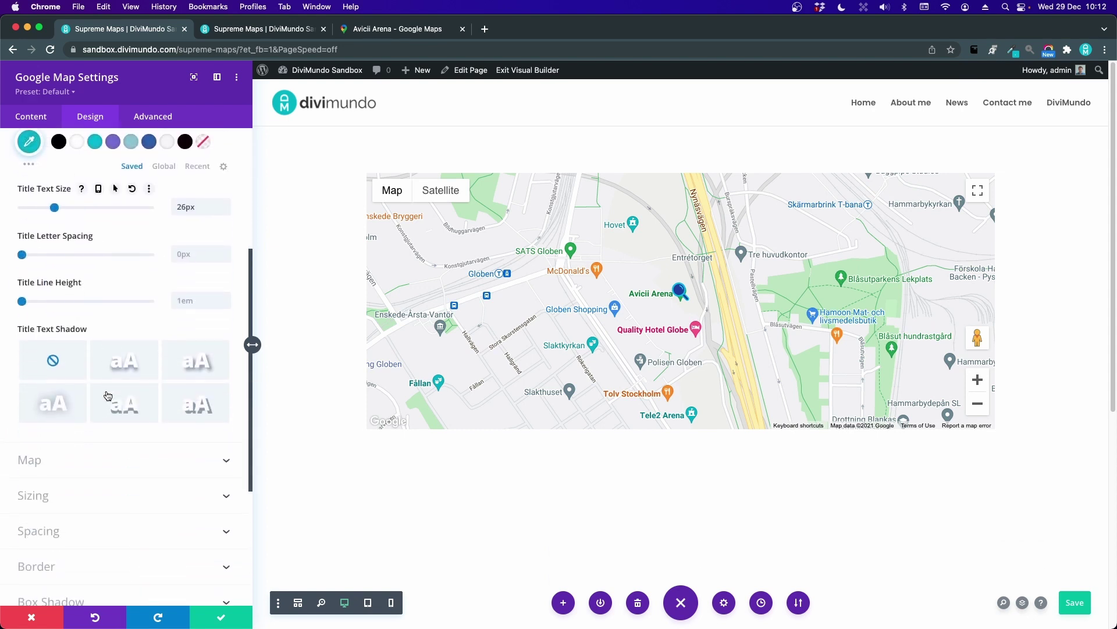
scroll(151, 421, "up", 10)
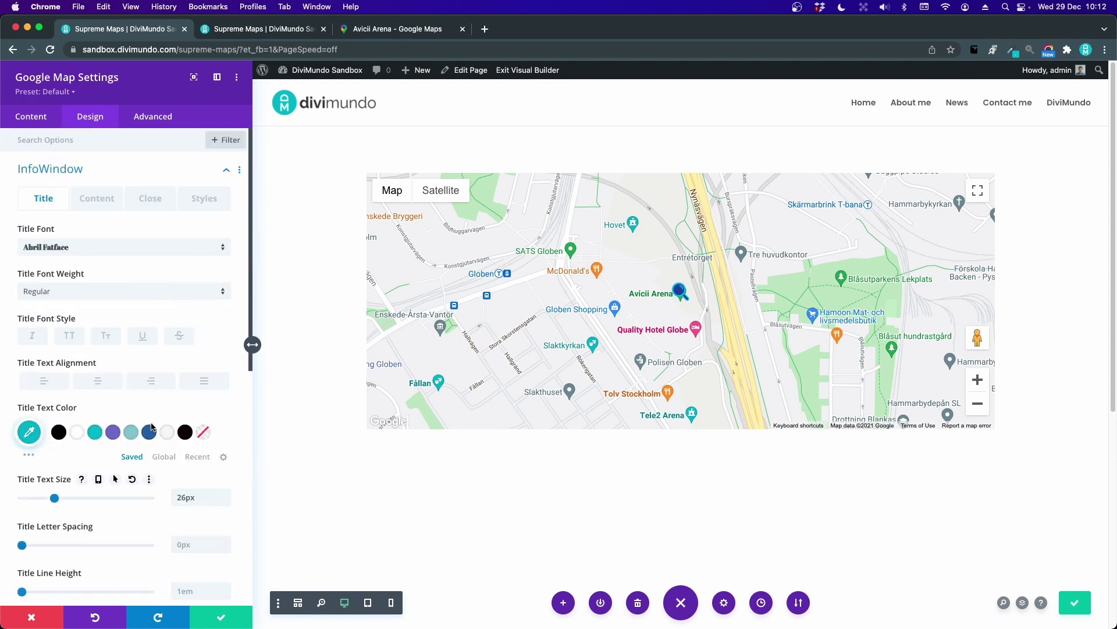
Reload the published page, inspect the info window's title and body text, and return to the info window's content text settings.
left_click(97, 197)
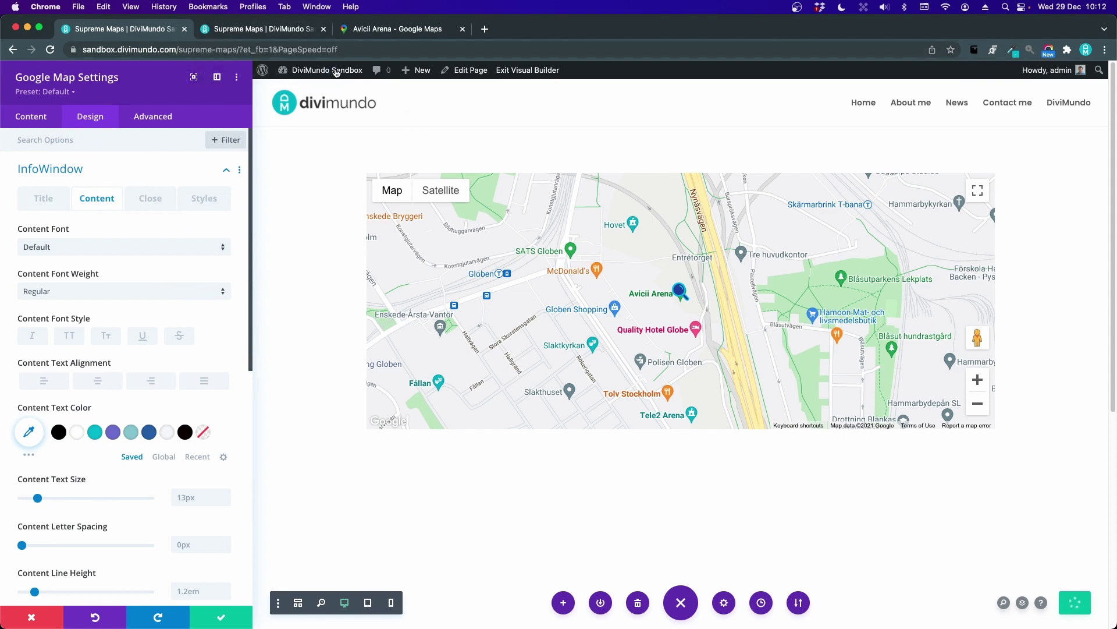
left_click(259, 30)
left_click(51, 52)
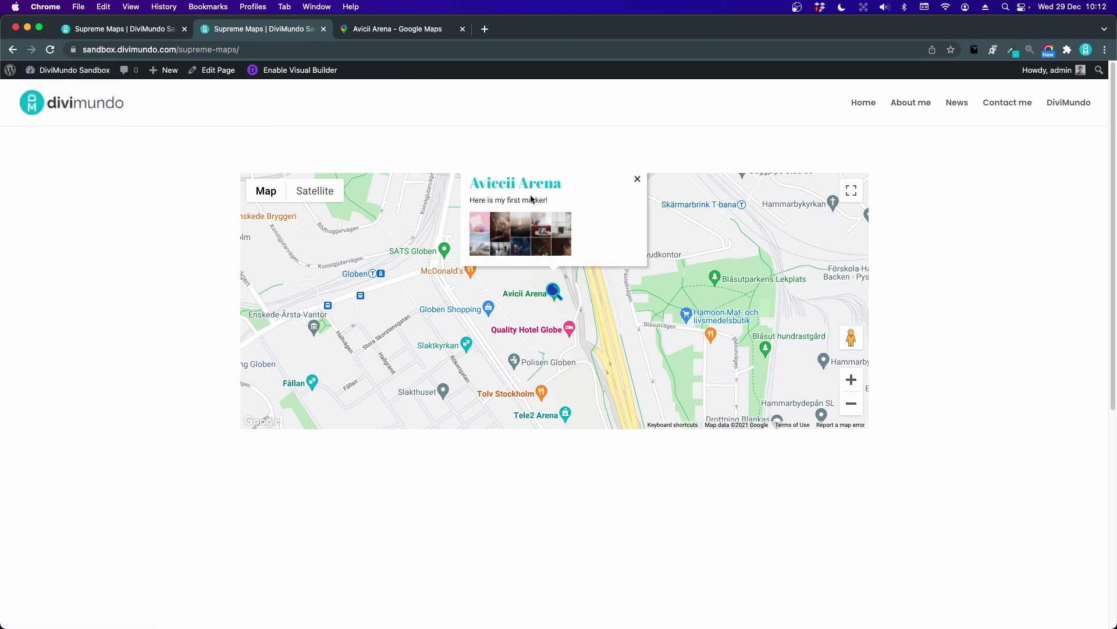
key("ctrl+shift+Tab")
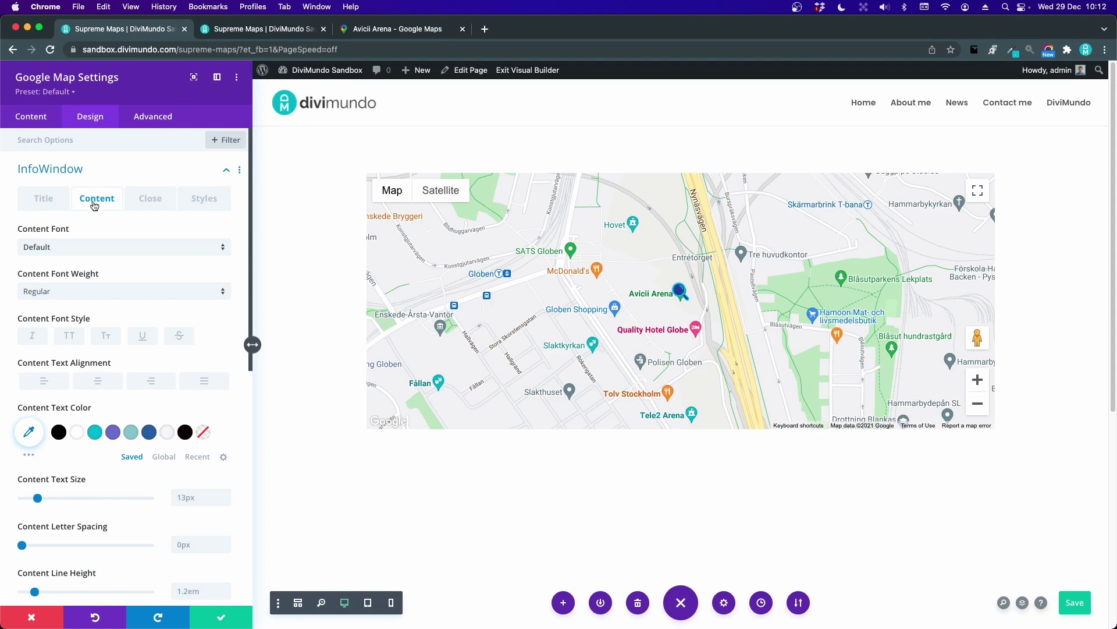
left_click(296, 29)
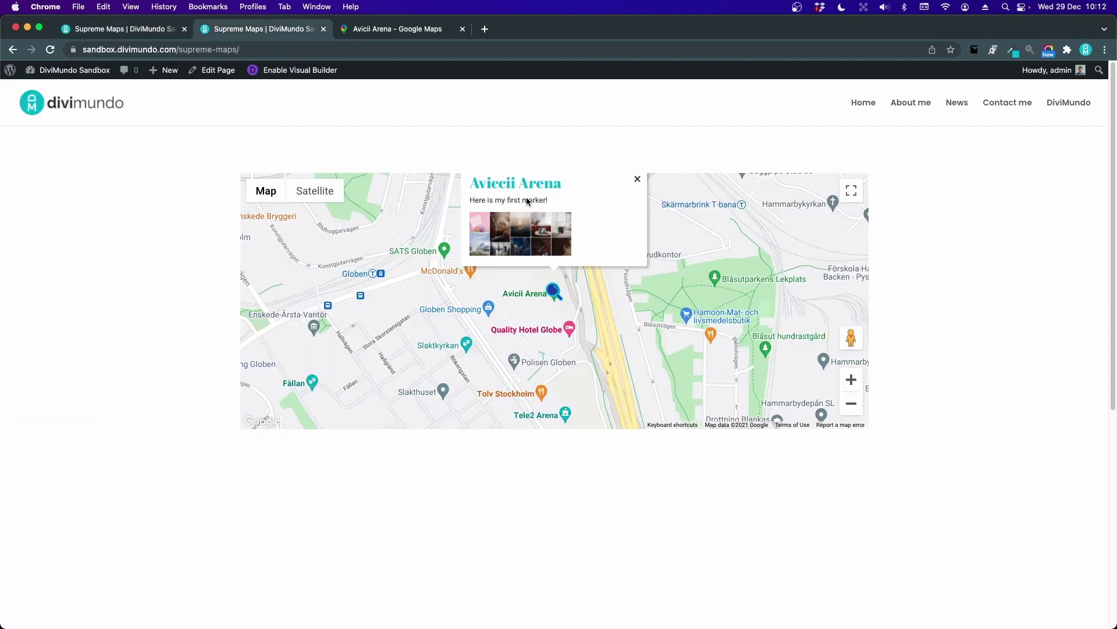
left_click_drag(528, 201, 482, 214)
left_click(126, 29)
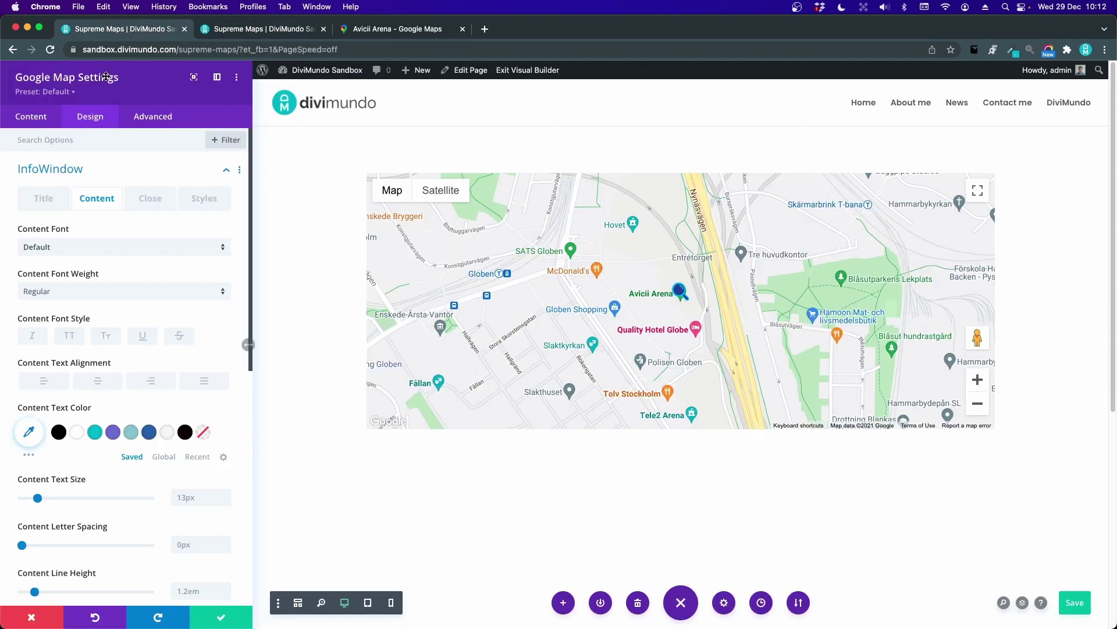
Set the info window's content text color to blue and its text size to 18px.
scroll(90, 408, "down", 2)
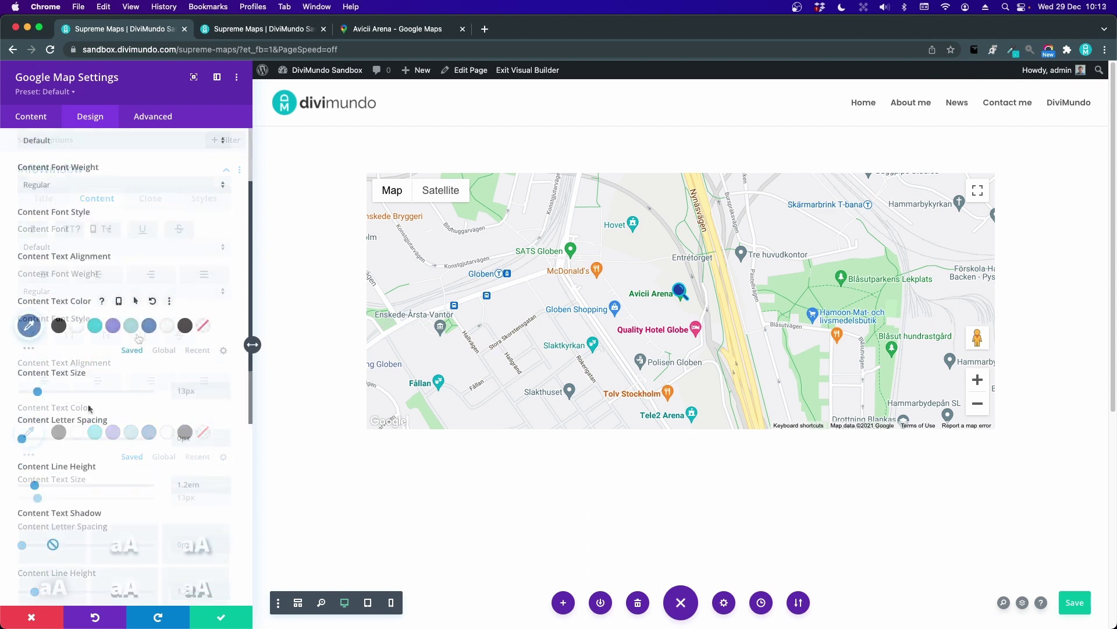
left_click(44, 391)
scroll(83, 399, "down", 3)
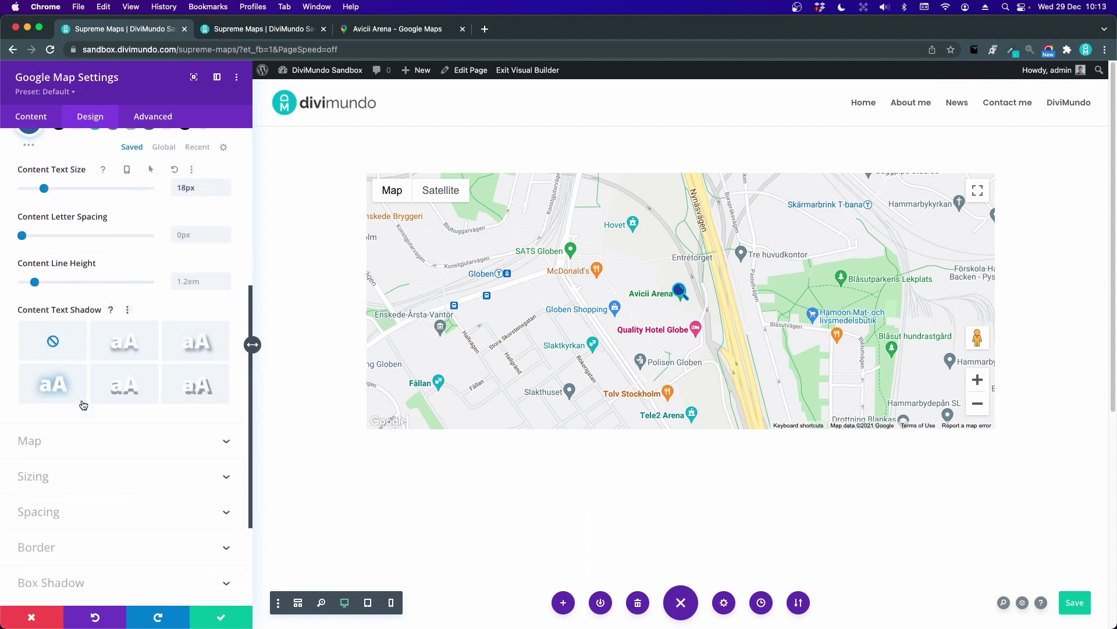
scroll(82, 404, "up", 5)
Give the info window's close icon a purple color, 32px size and the first text shadow preset, and save the page.
left_click(146, 198)
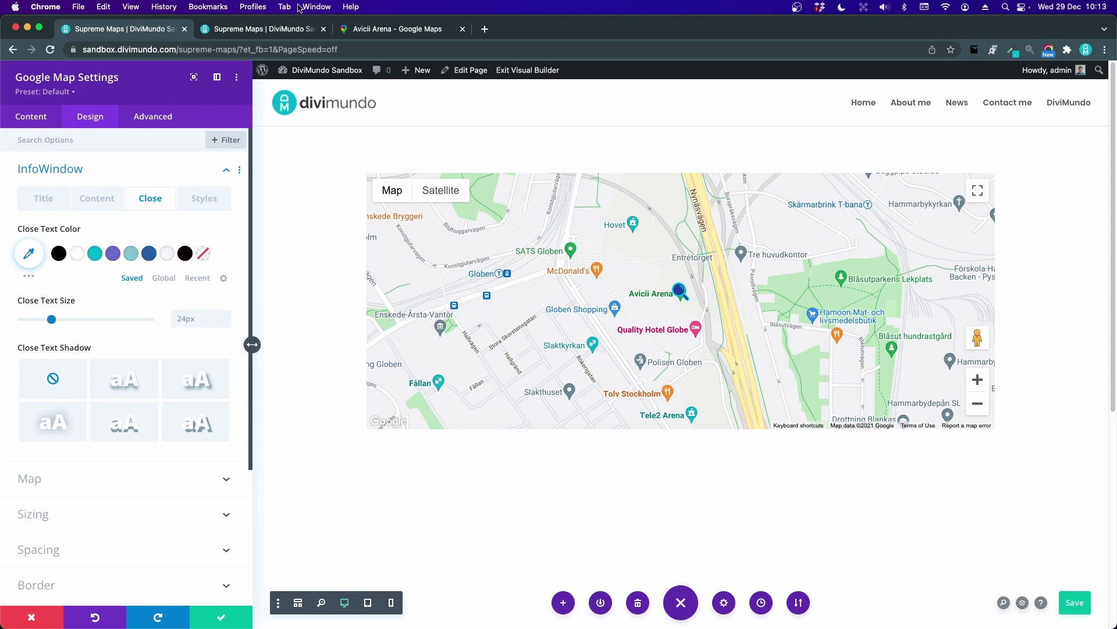
left_click(278, 32)
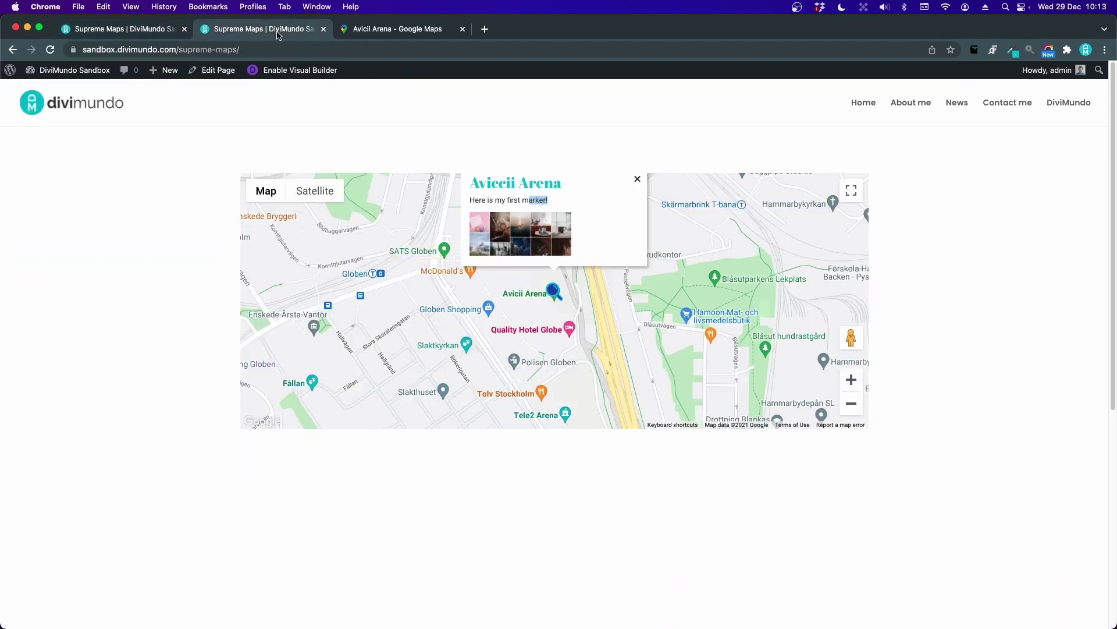
left_click(134, 33)
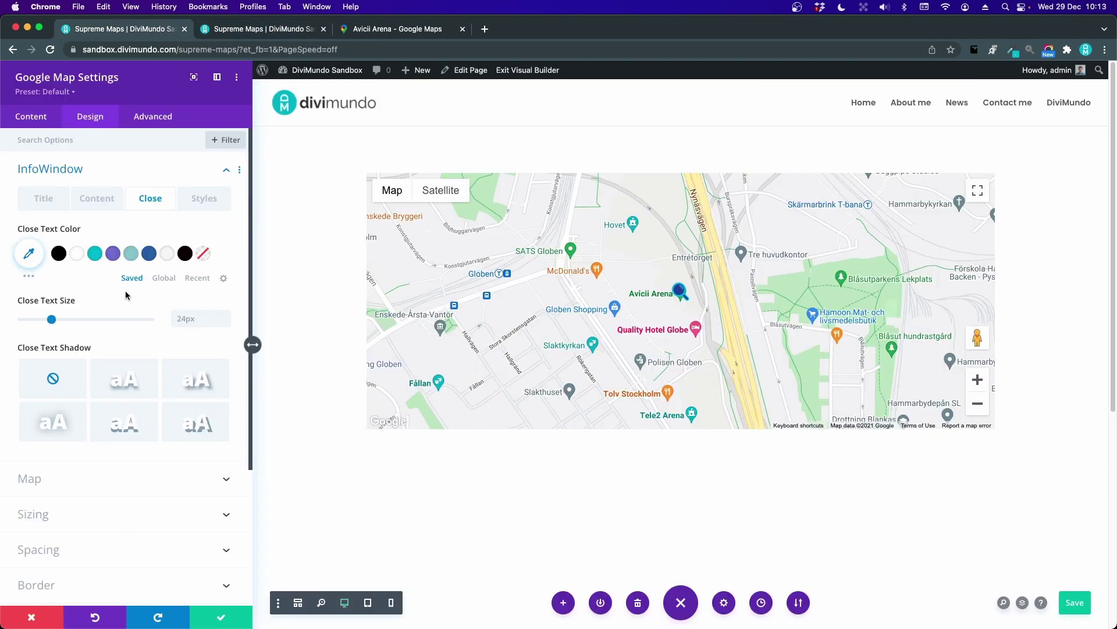
left_click(113, 255)
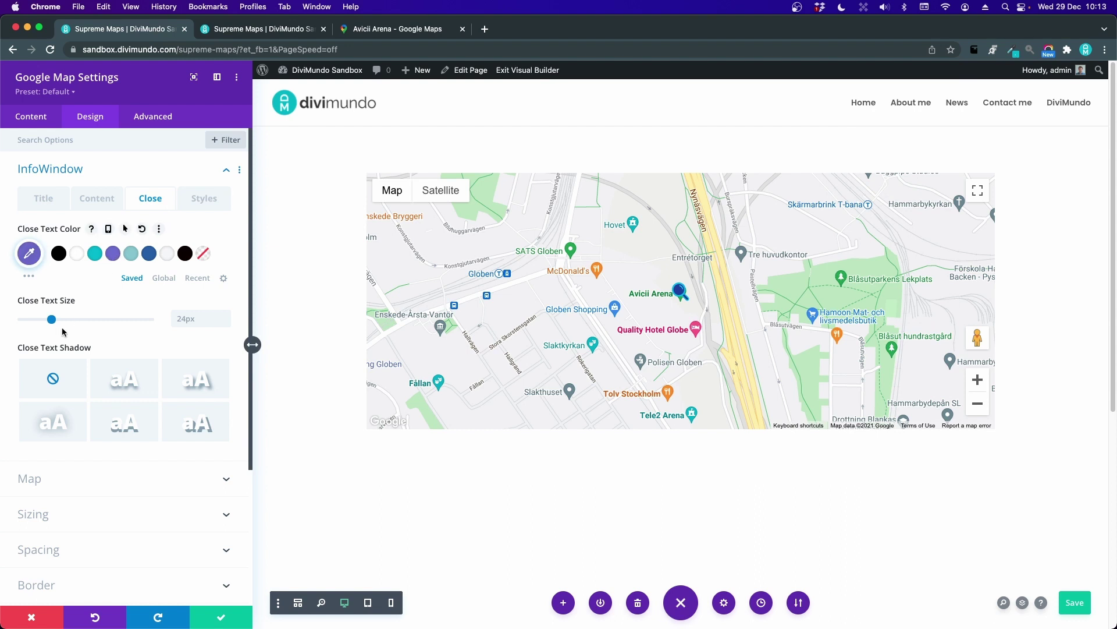
left_click_drag(51, 320, 62, 322)
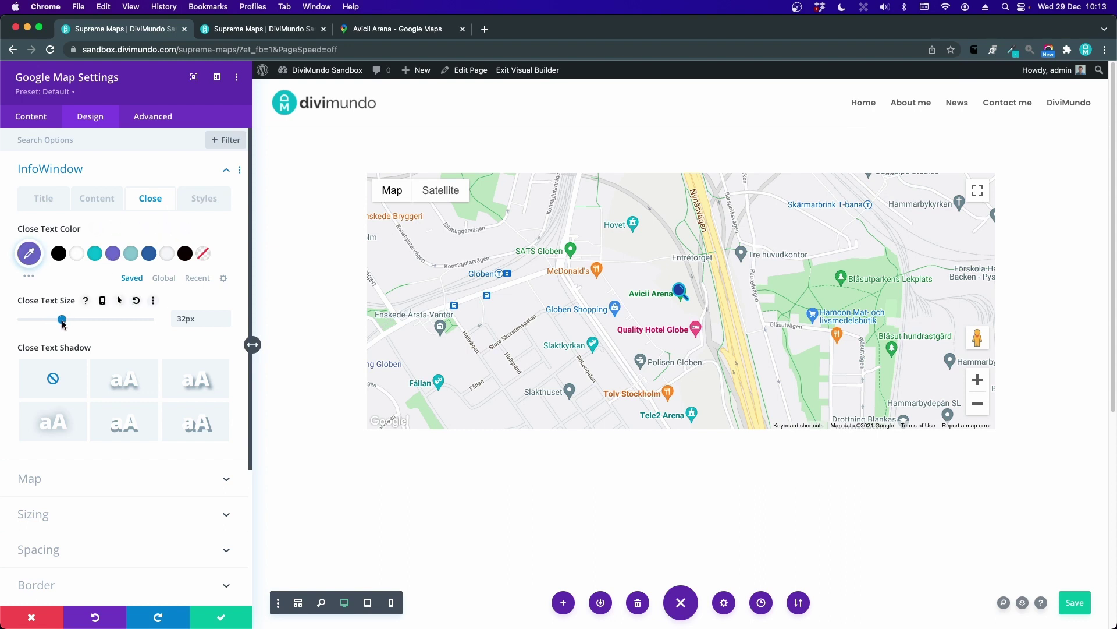
left_click(124, 382)
scroll(166, 493, "down", 1)
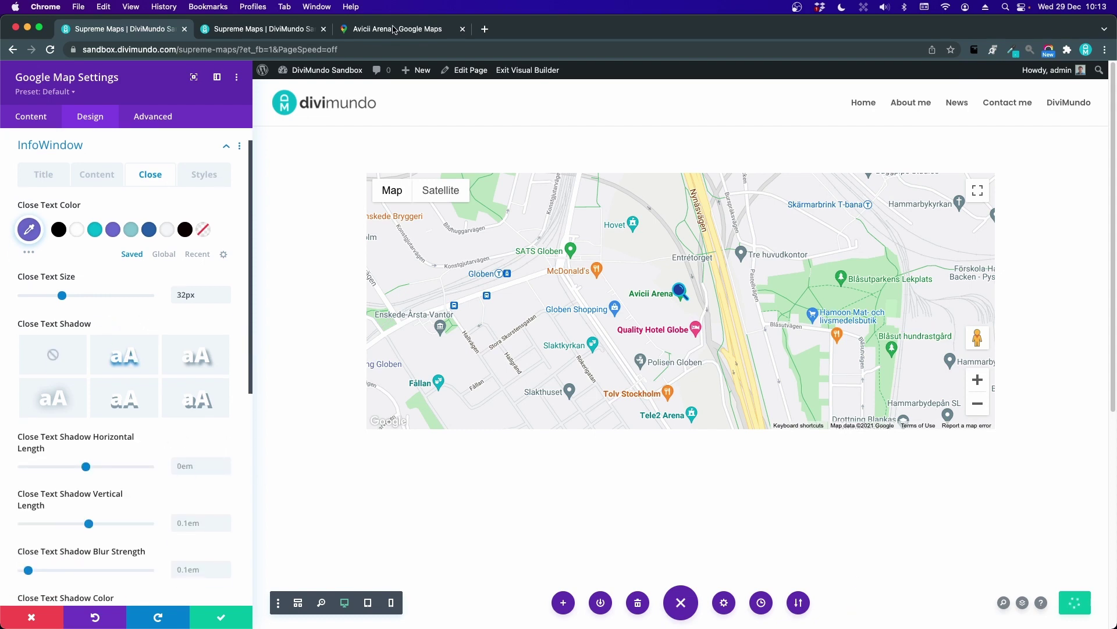
Check the info window's restyled text and close icon on the reloaded published page, and return to the info window's style settings.
left_click(265, 29)
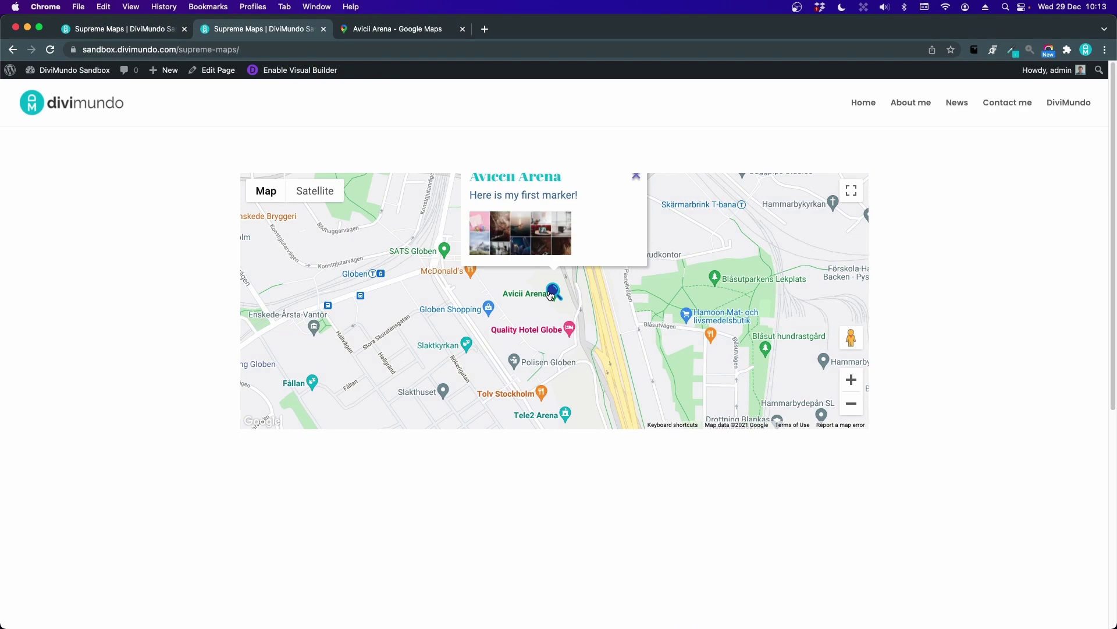
scroll(554, 288, "down", 2)
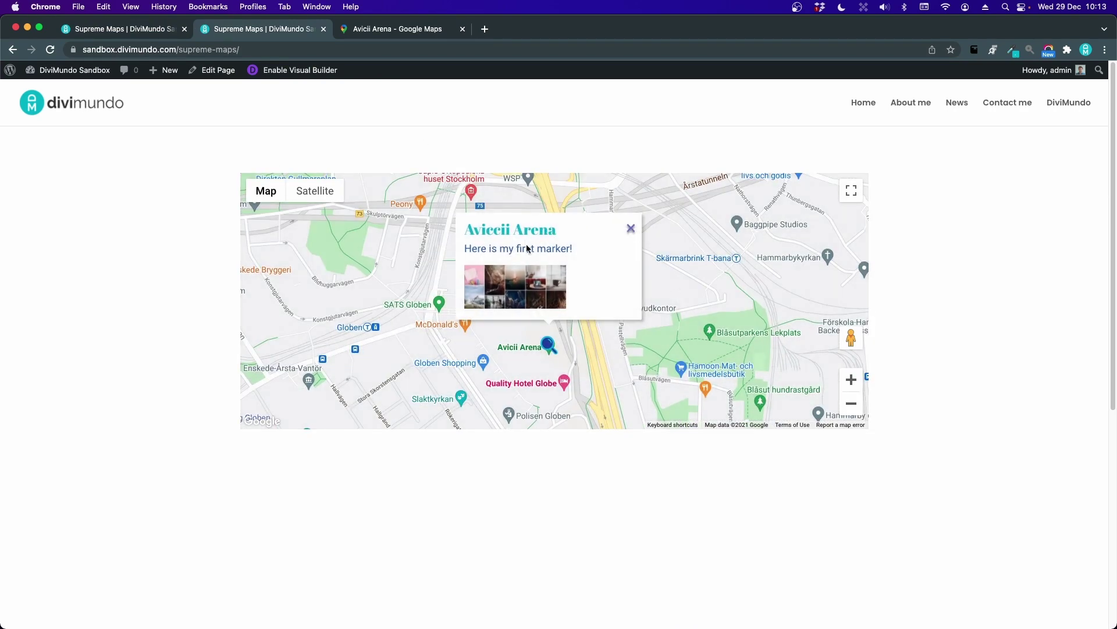
key("ctrl+shift+Tab")
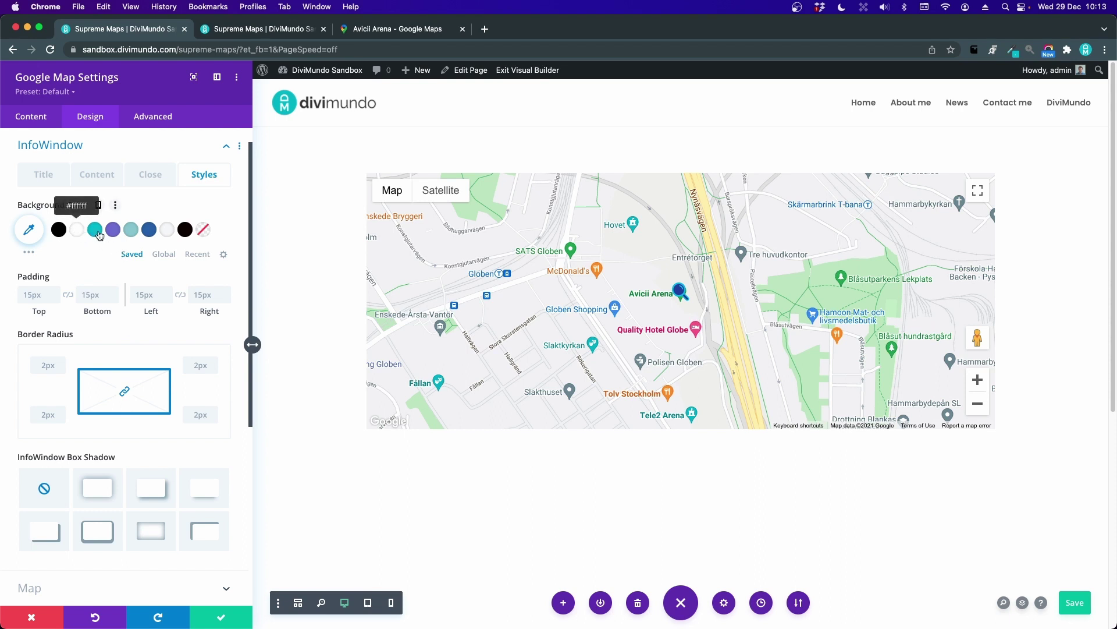
Set the info window's background to light off-white and its padding to 30px on all four sides.
left_click(166, 233)
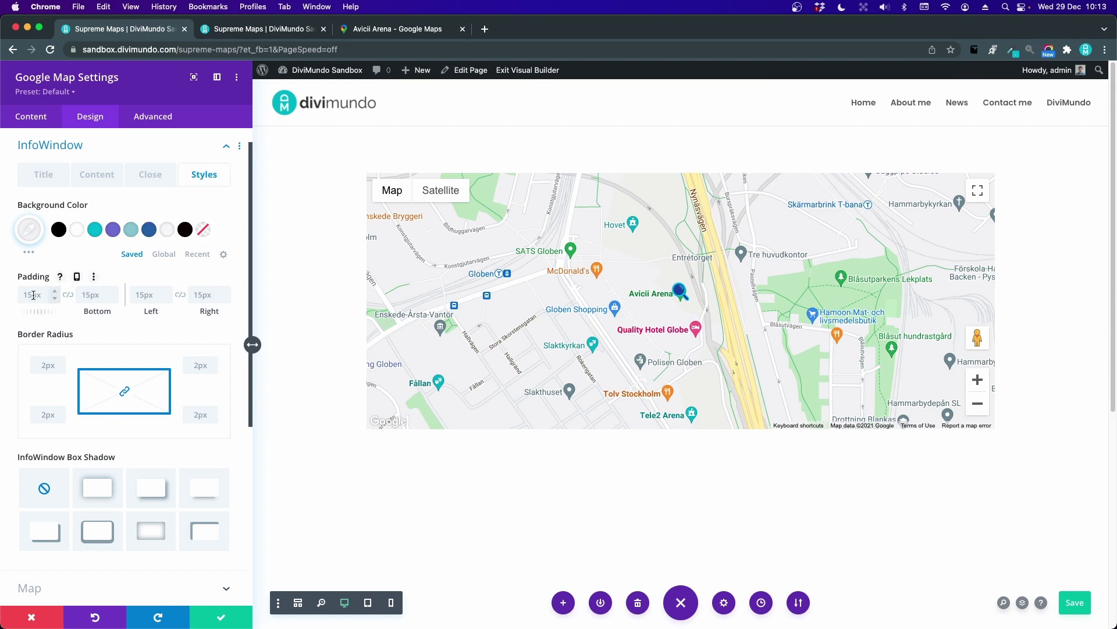
left_click(279, 34)
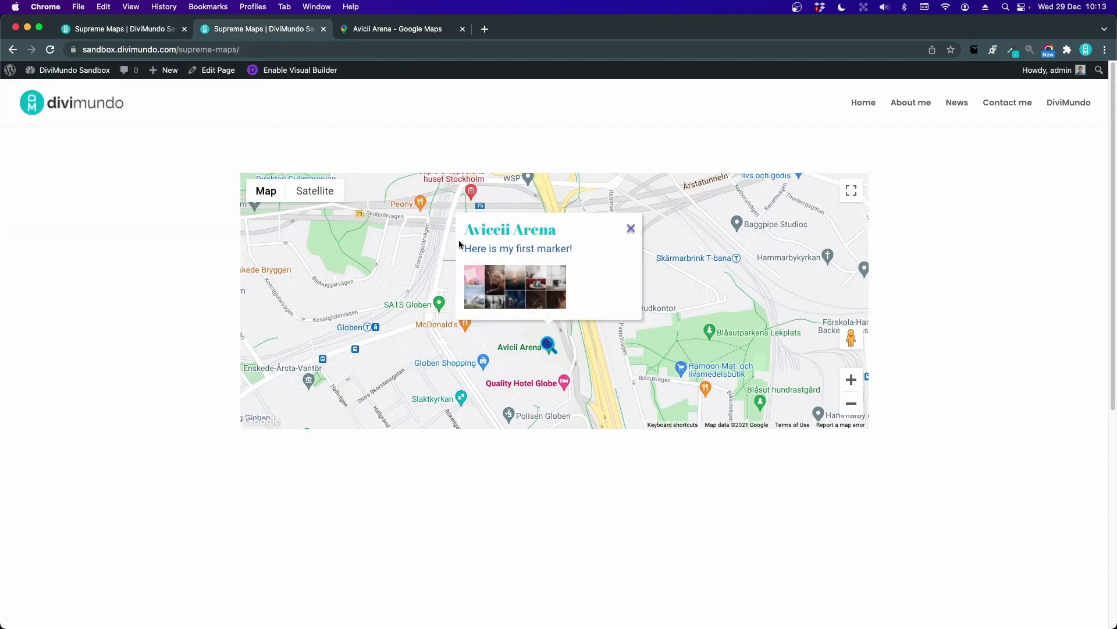
left_click(140, 36)
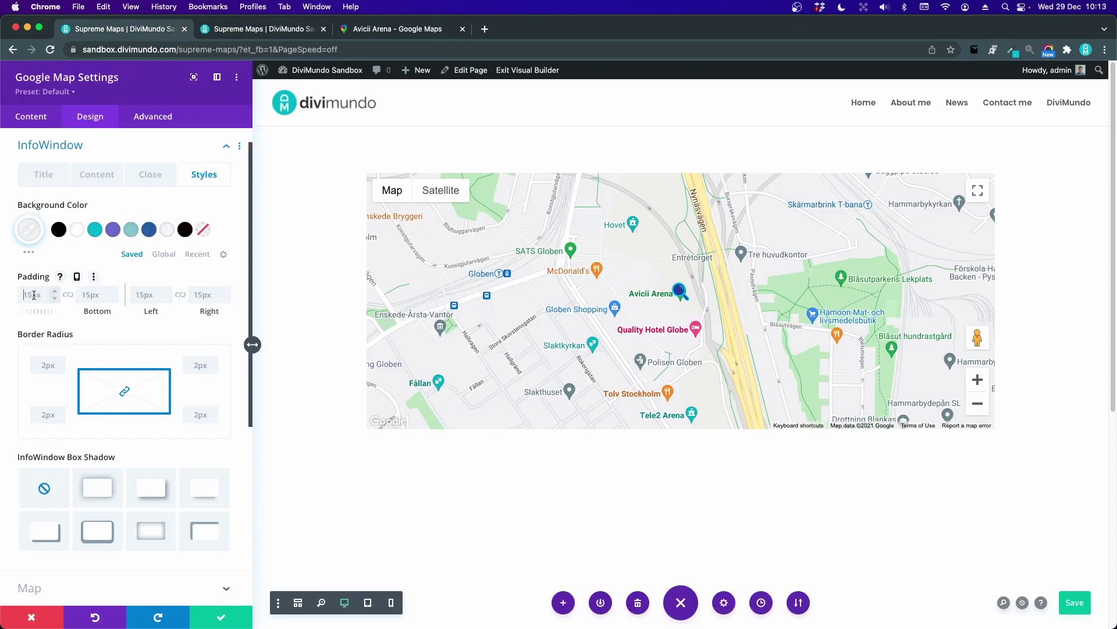
left_click(68, 295)
left_click(152, 297)
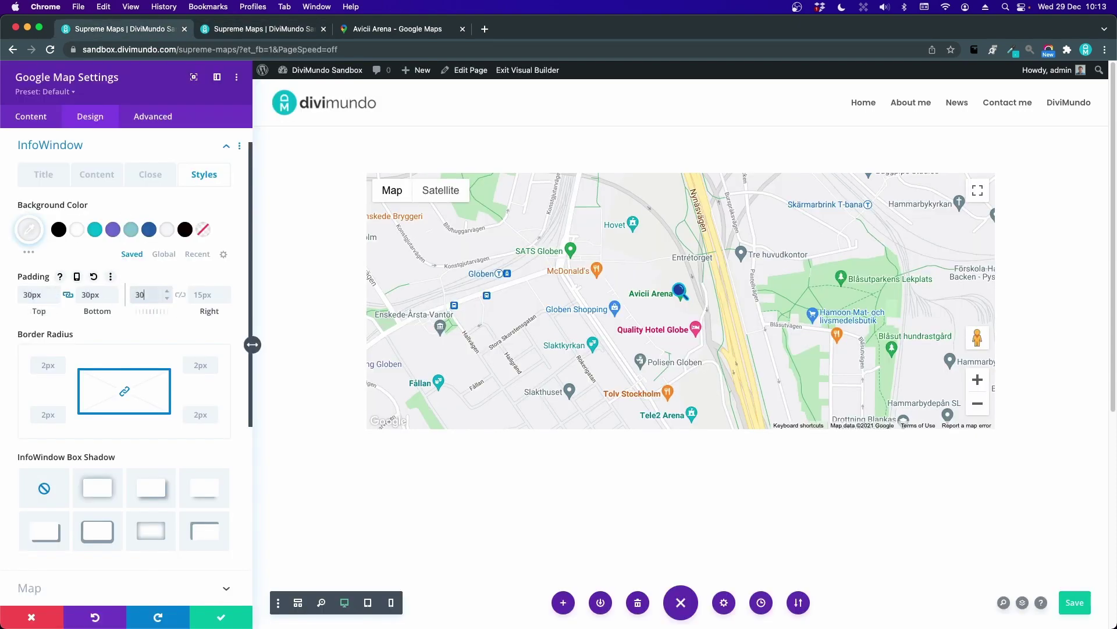
left_click(180, 297)
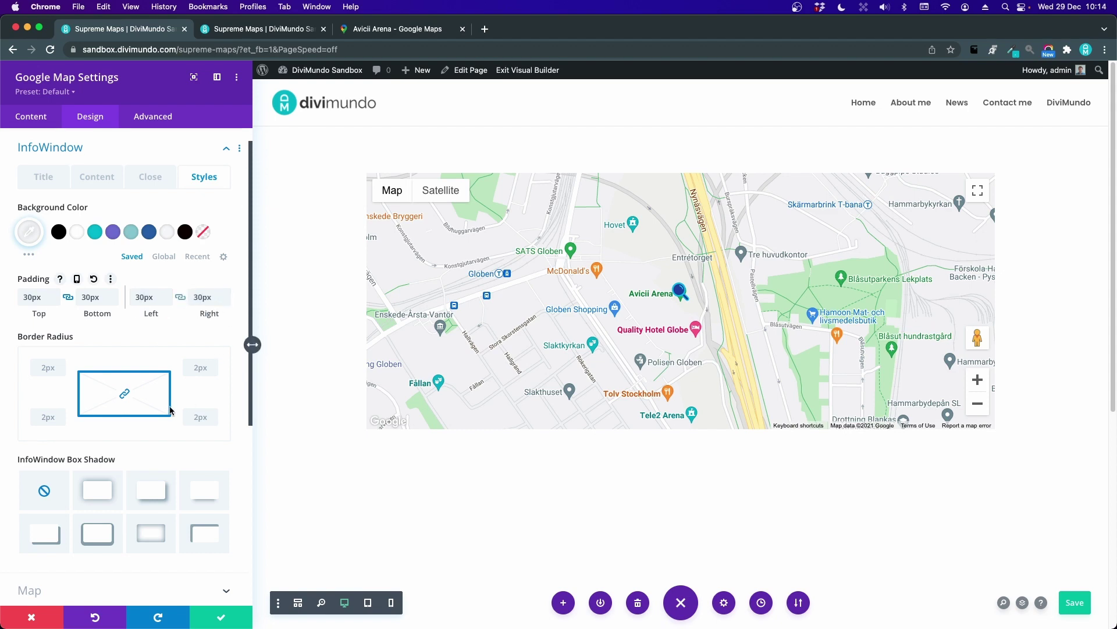
Round the info window's corners with a 12px border radius, apply the first box shadow preset and save the page.
scroll(131, 422, "down", 3)
left_click(279, 29)
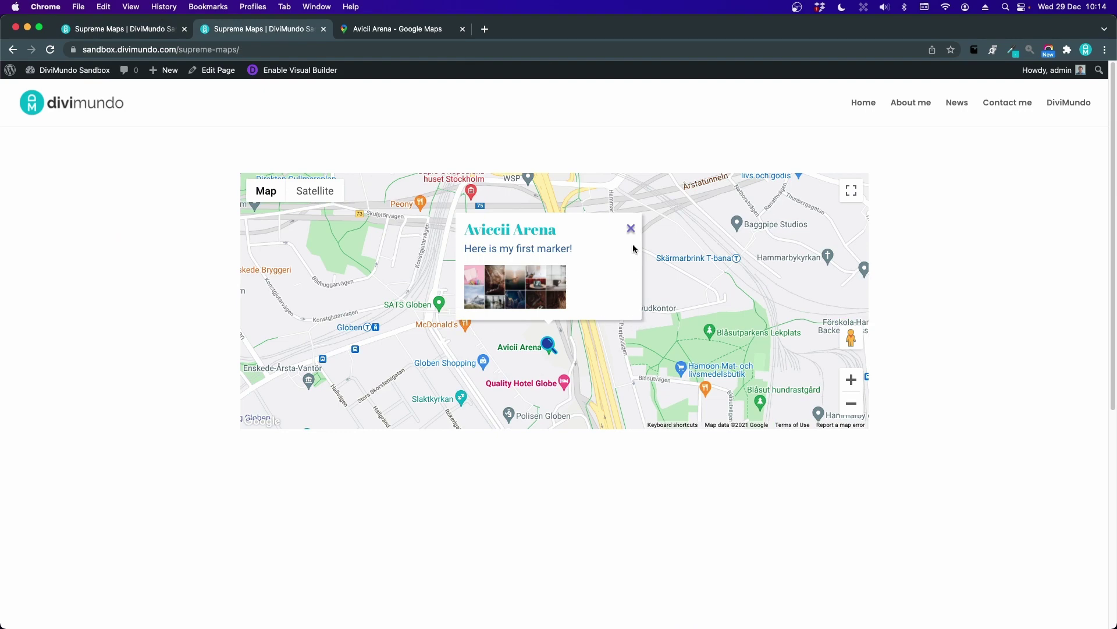
left_click(135, 27)
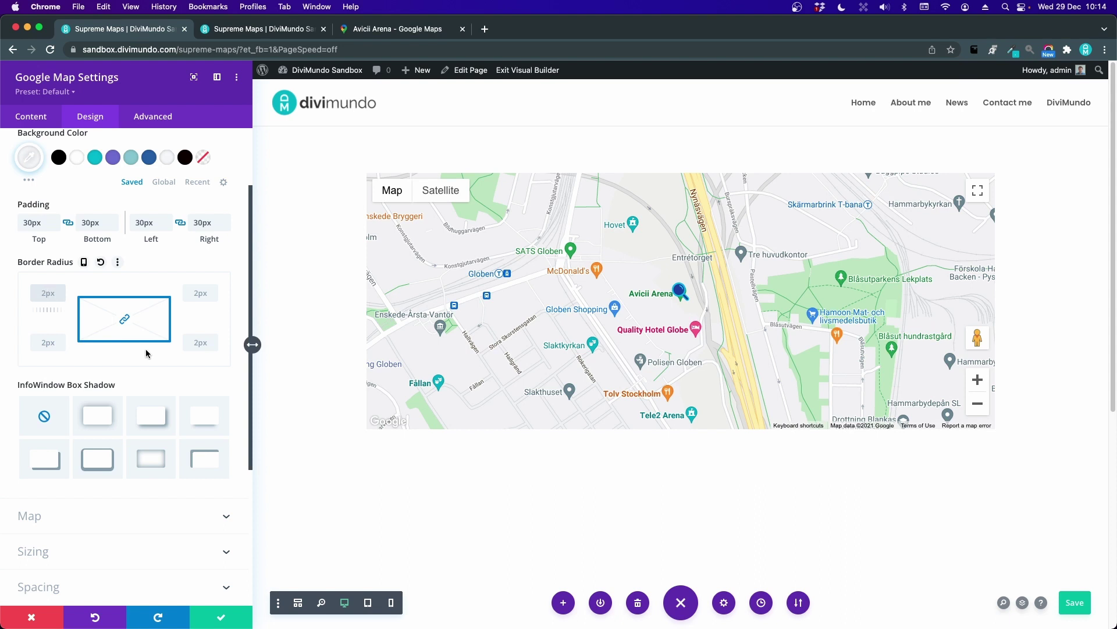
type("12px")
left_click(112, 416)
scroll(112, 414, "down", 3)
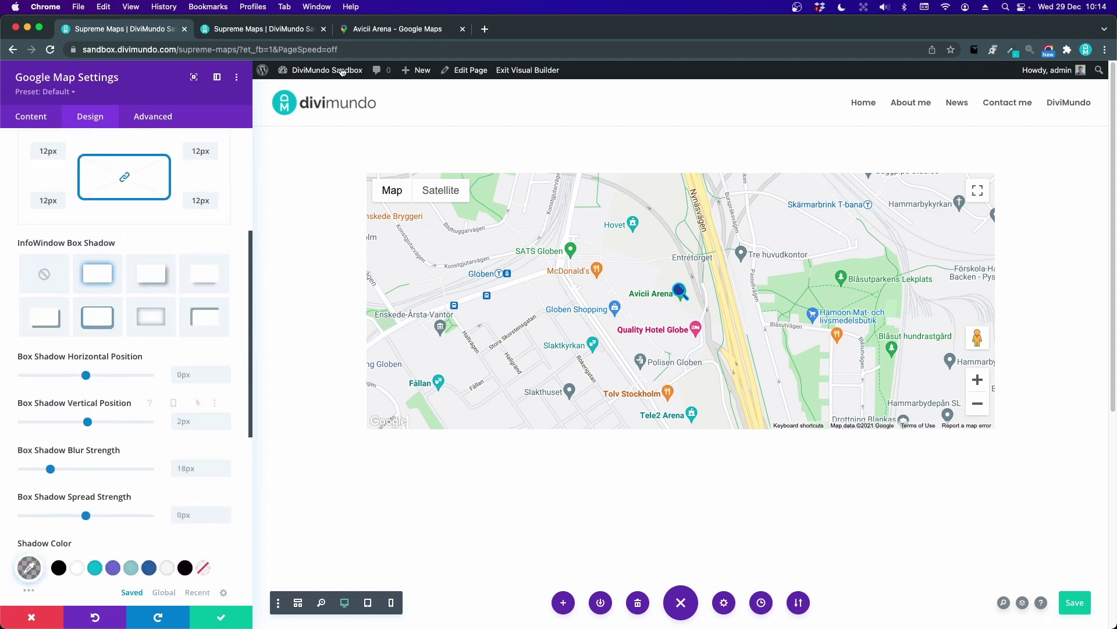
Inspect the info window's new background, padding, corners and shadow on the reloaded published page, and return to the page builder.
left_click(262, 29)
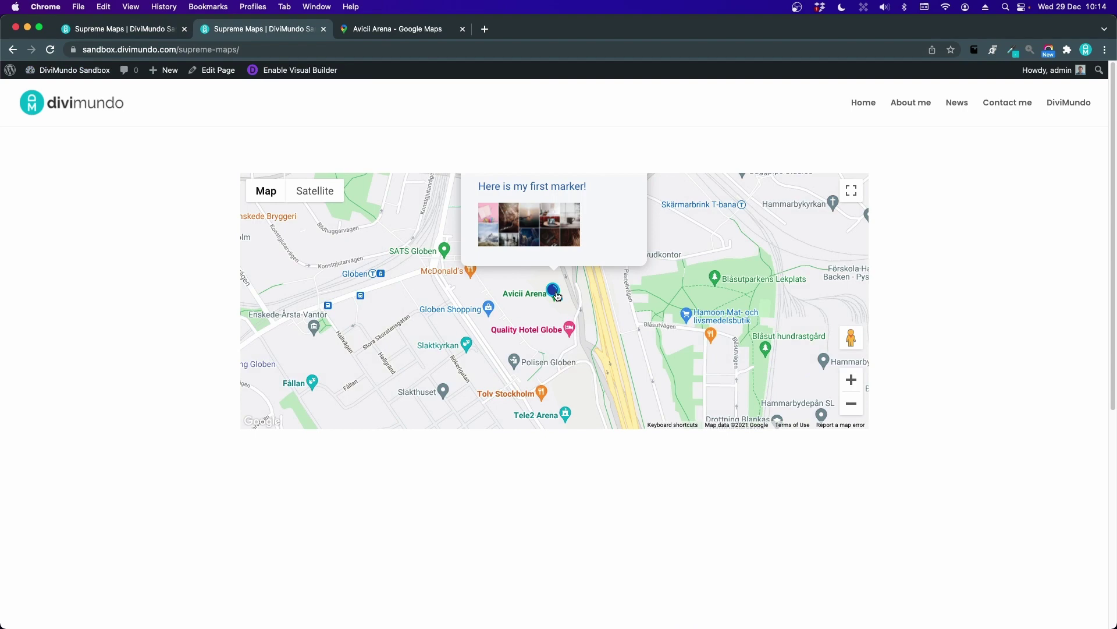
scroll(681, 336, "up", 1)
left_click_drag(616, 247, 615, 334)
left_click_drag(721, 302, 721, 361)
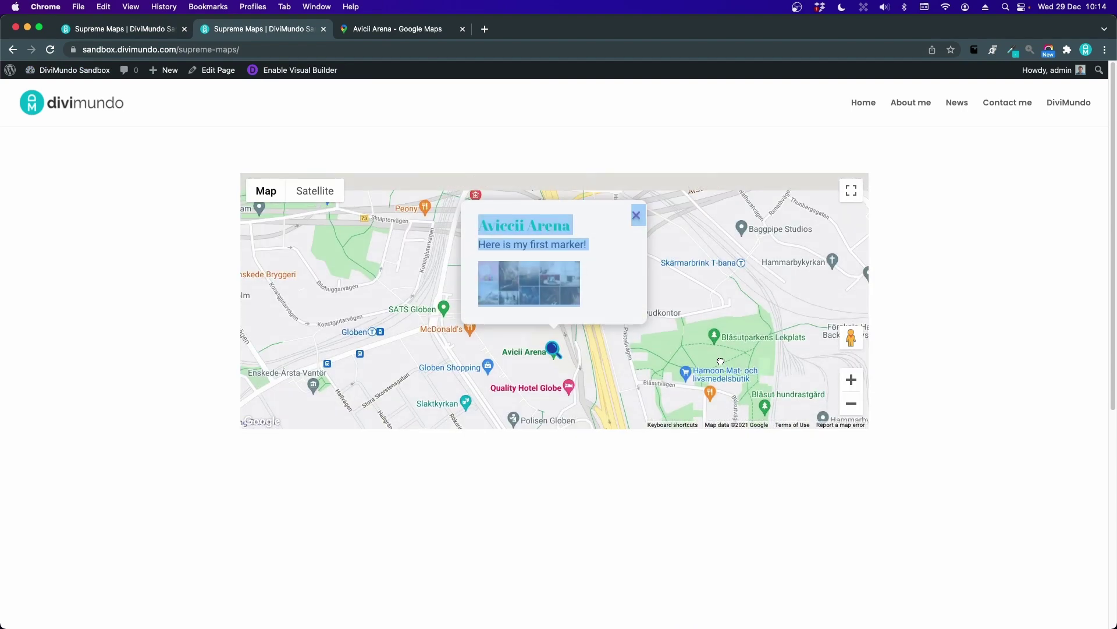
left_click(578, 255)
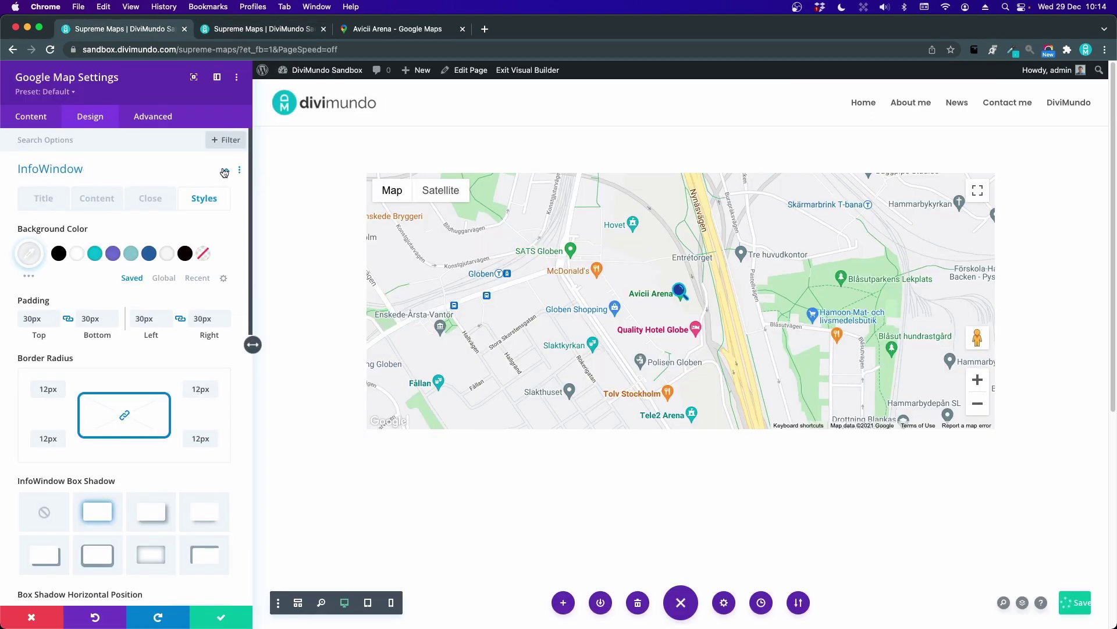
Look through the map's control settings and the position settings for its zoom, Street View and fullscreen controls.
left_click(225, 172)
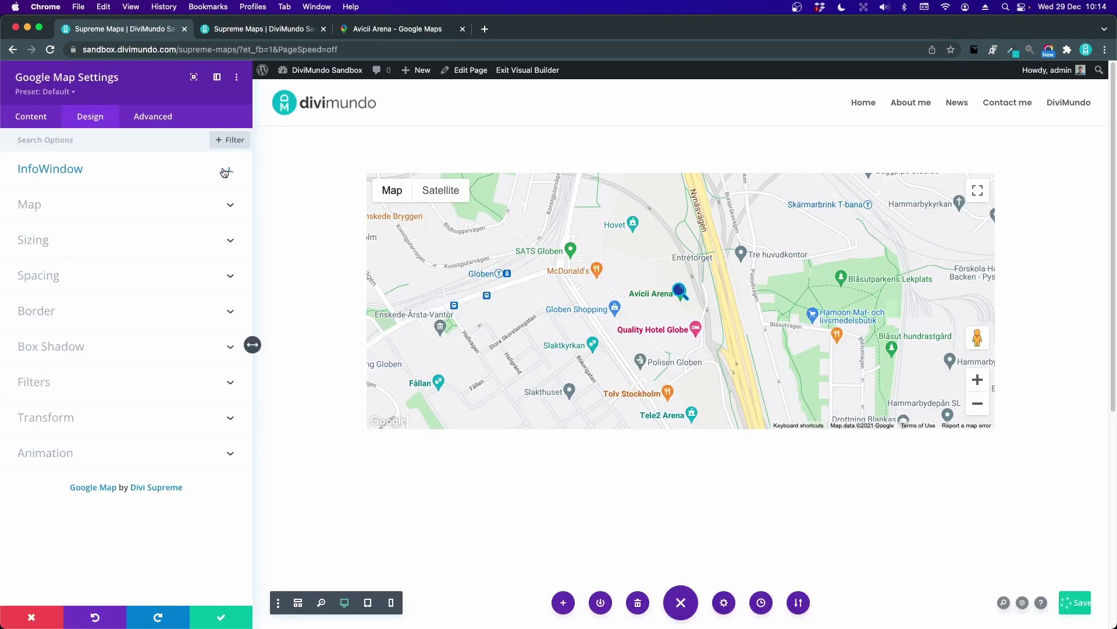
left_click(47, 121)
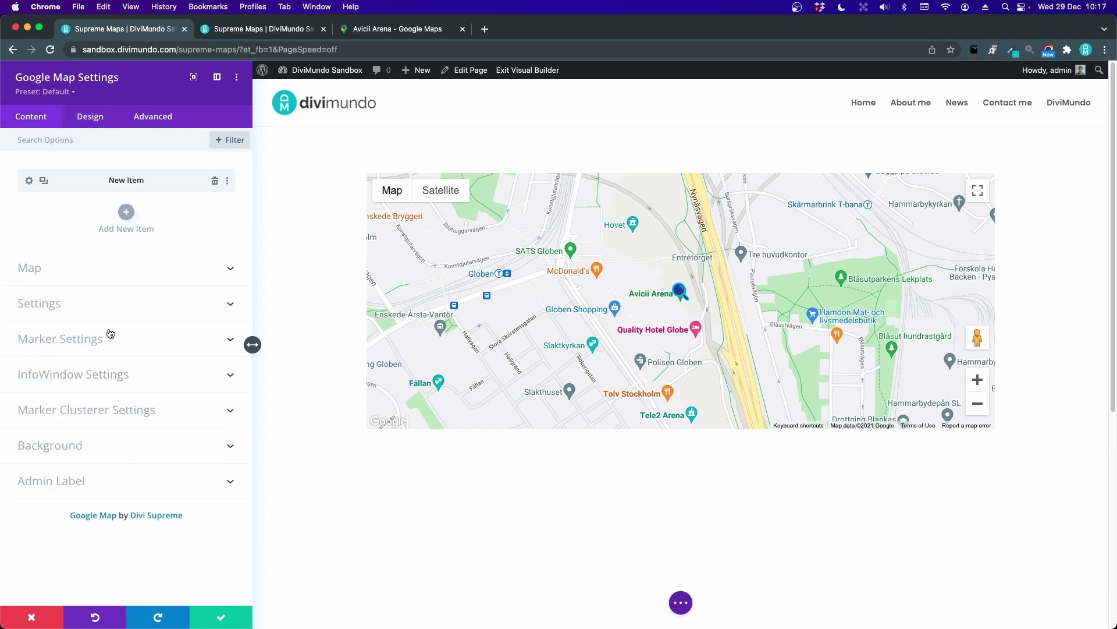
left_click(70, 312)
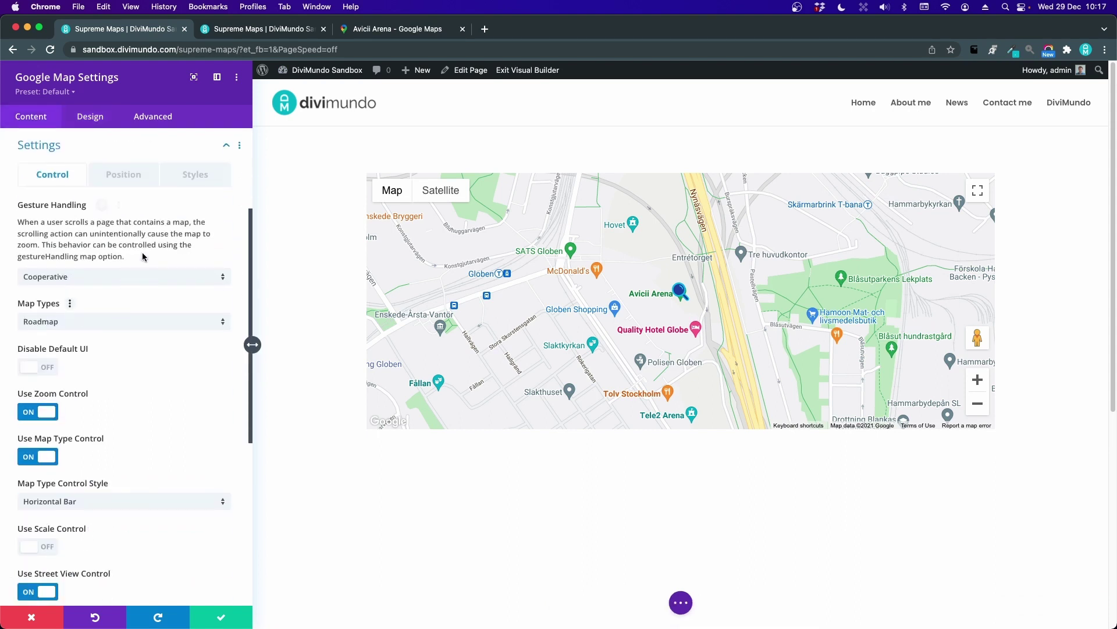
scroll(142, 255, "down", 3)
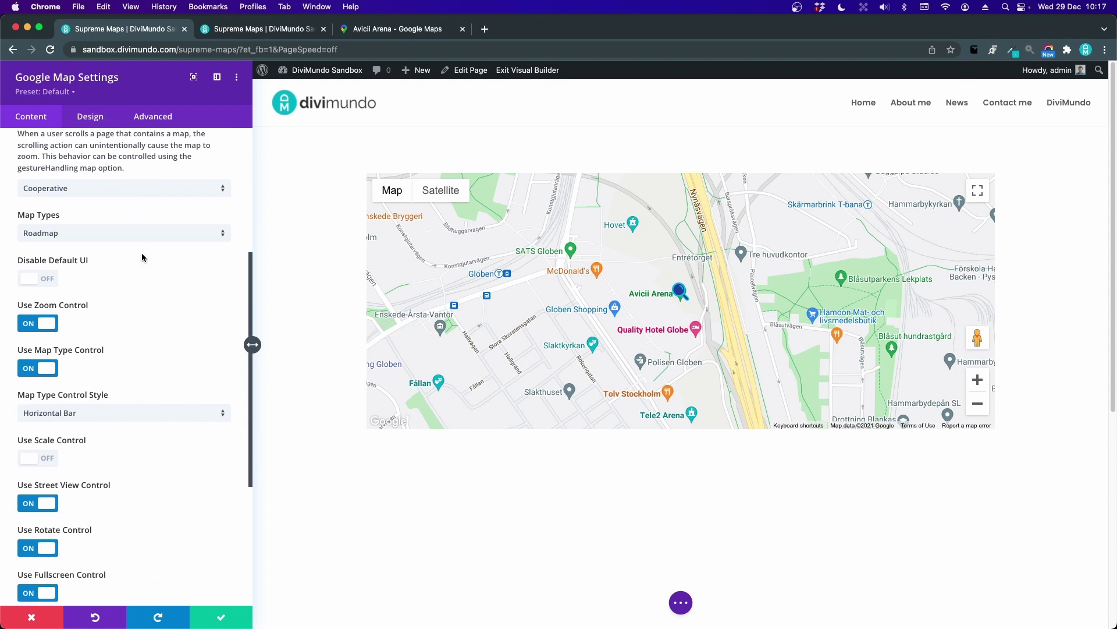
scroll(142, 254, "up", 5)
left_click(133, 241)
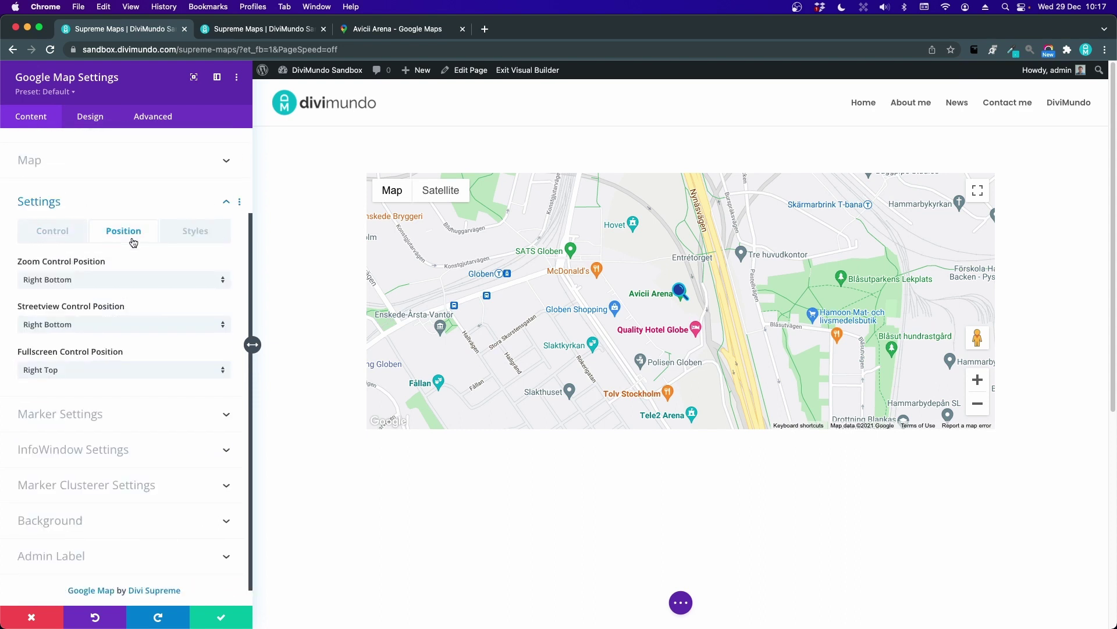
Try the Blue Water preset as the map's style.
left_click(212, 230)
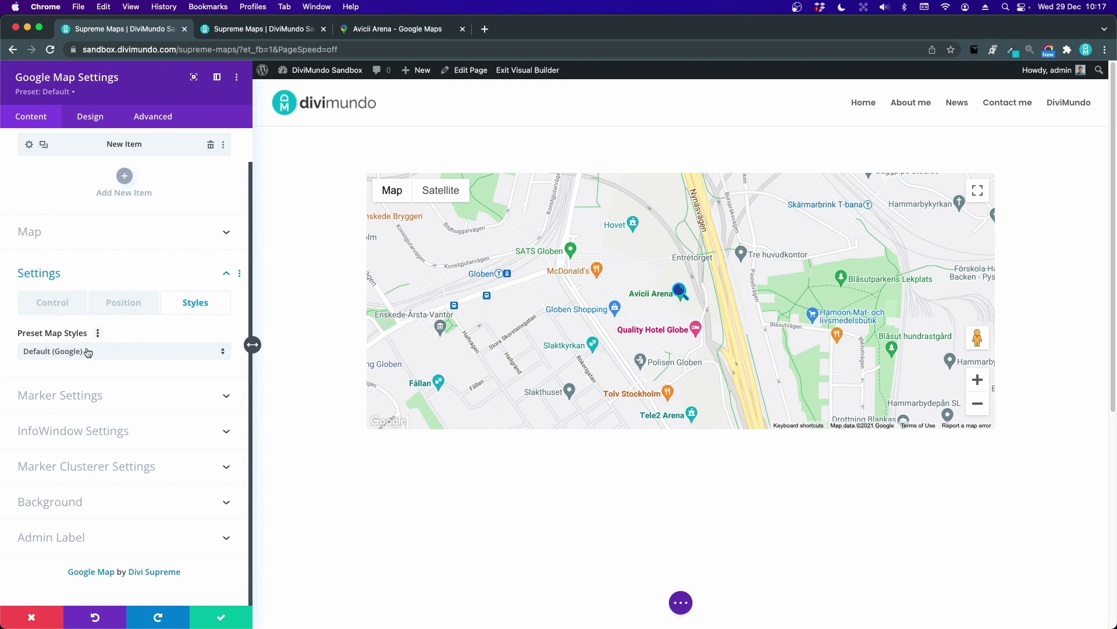
left_click(66, 353)
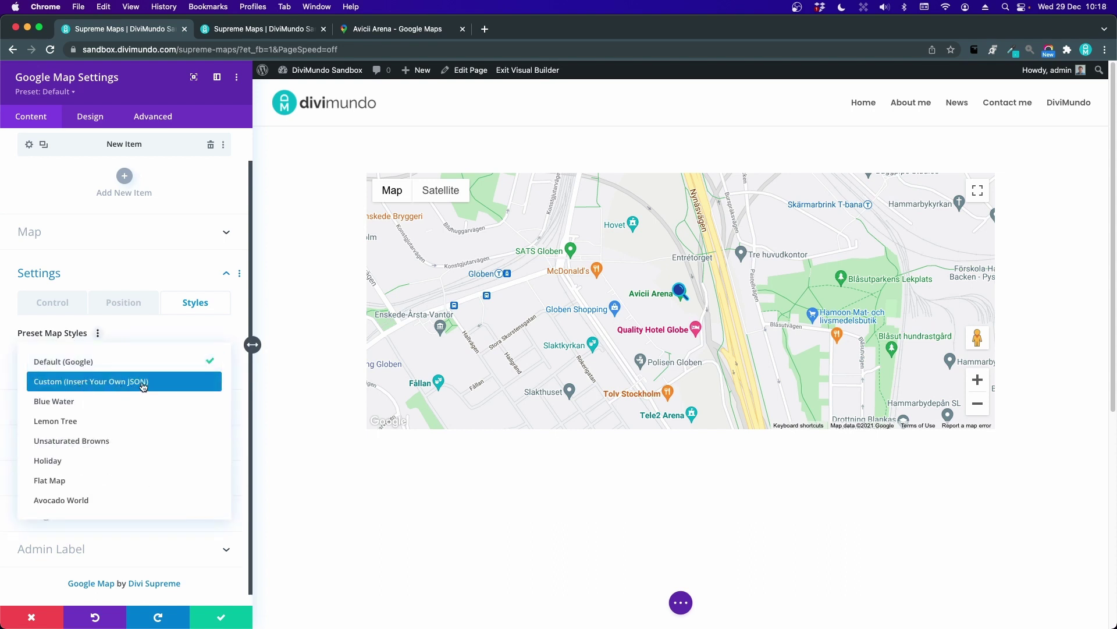
left_click(58, 401)
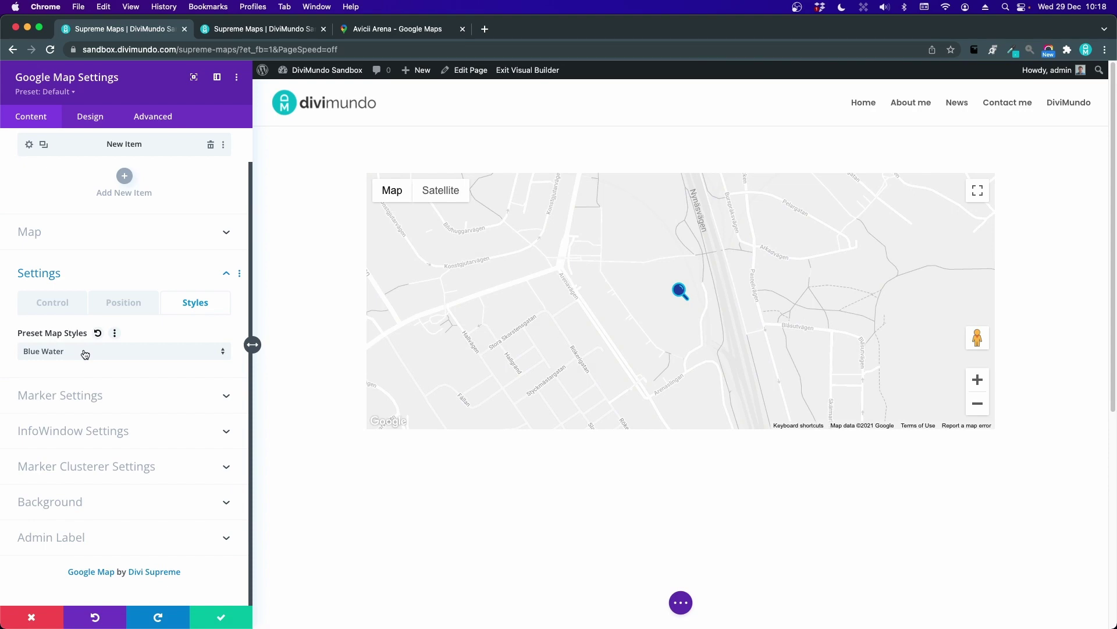
Zoom out the map centre preview so the map covers the wider Stockholm area, and return to the preset map styles.
scroll(62, 175, "up", 2)
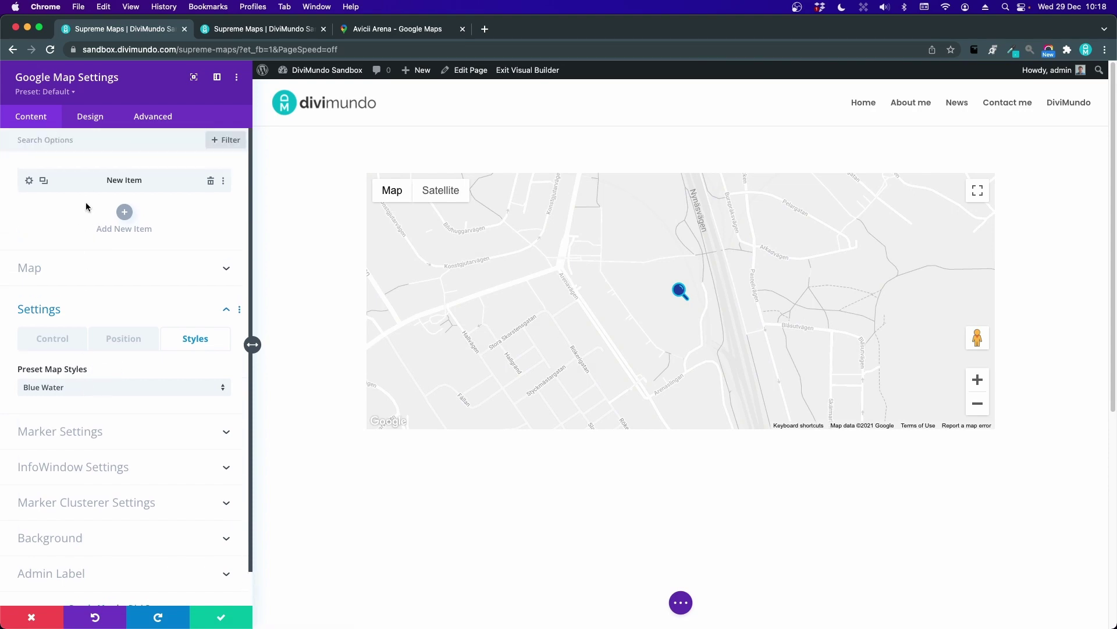
left_click(69, 270)
left_click(212, 407)
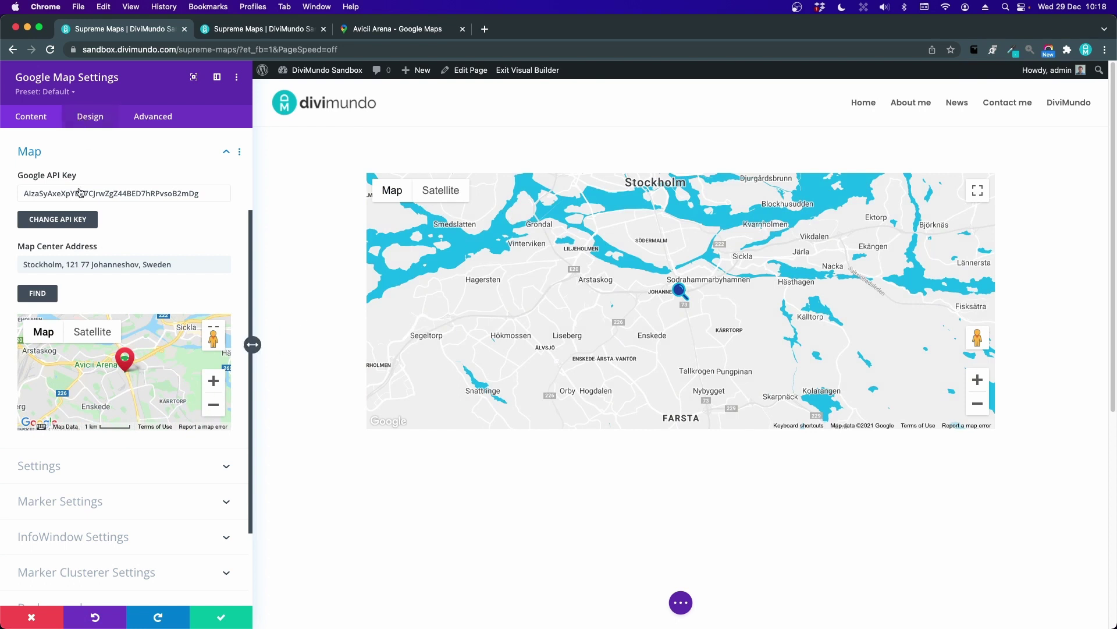
left_click(109, 463)
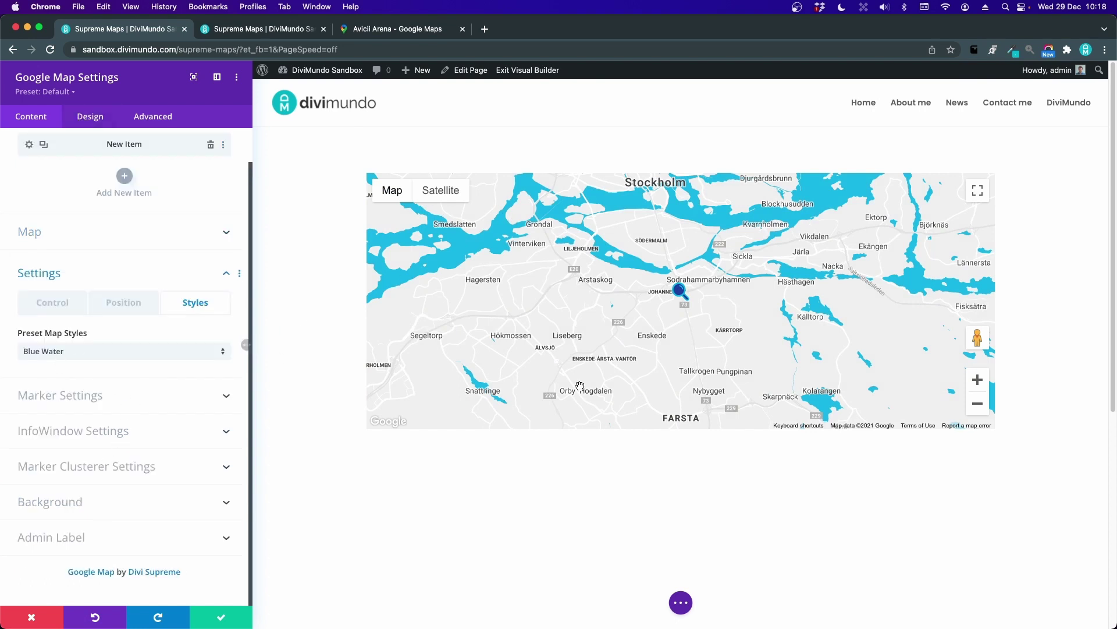
Try the Lemon Tree, Unsaturated Browns and Holiday preset styles on the map one after another.
left_click(83, 354)
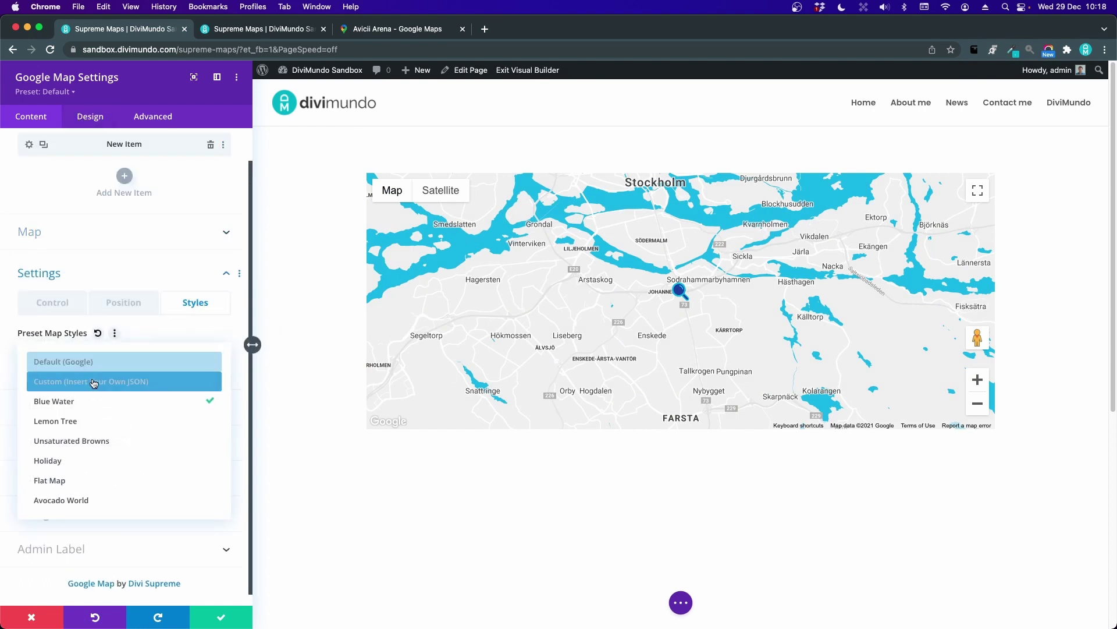
left_click(110, 421)
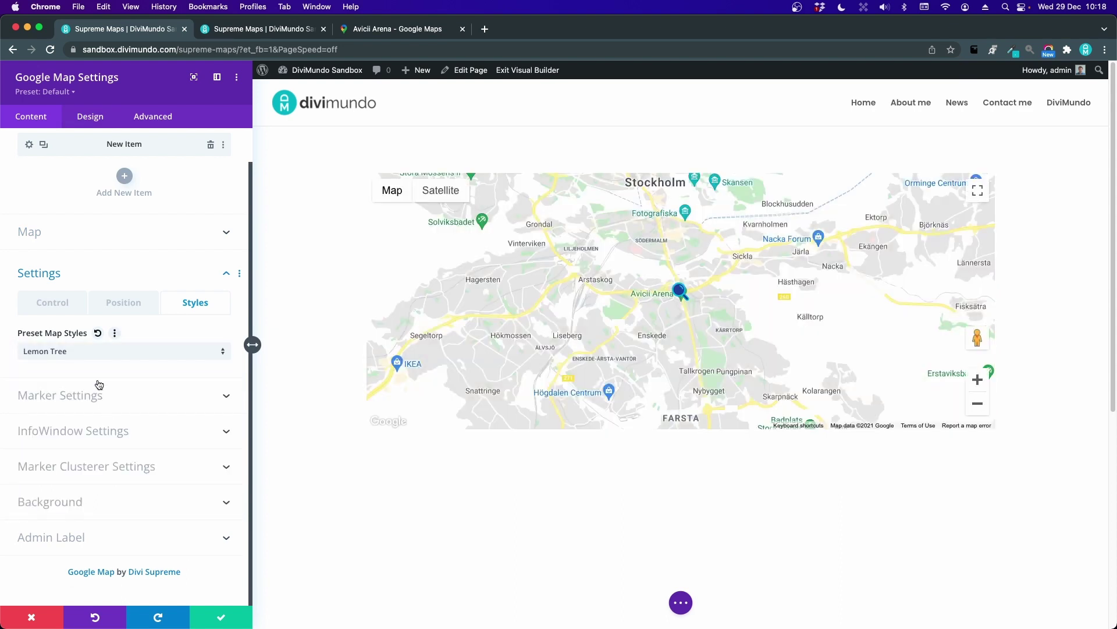
left_click(92, 351)
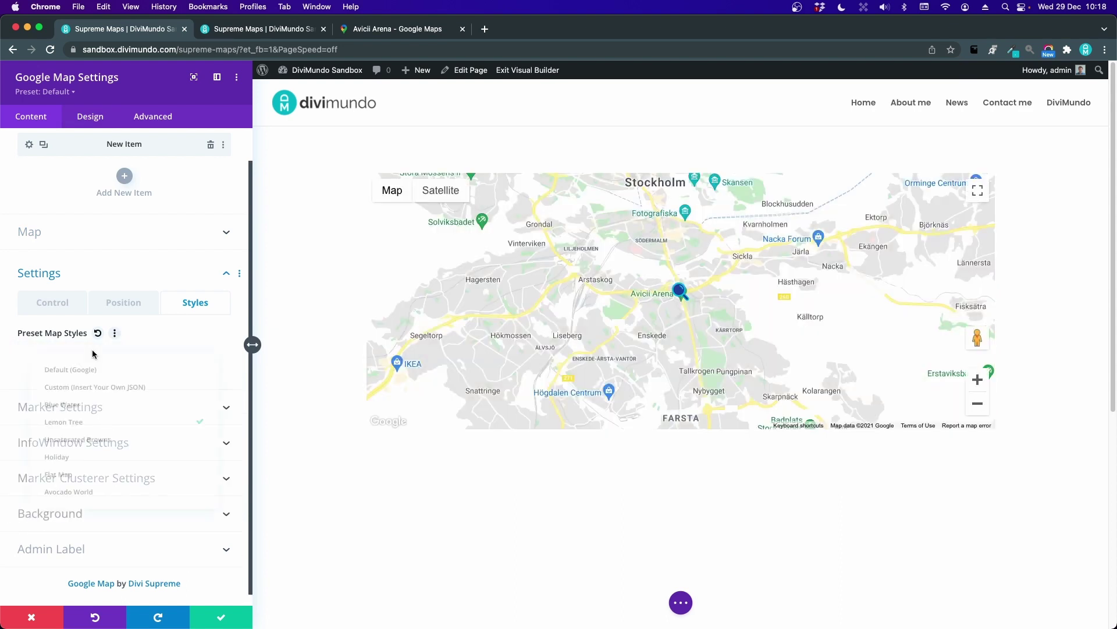
left_click(106, 443)
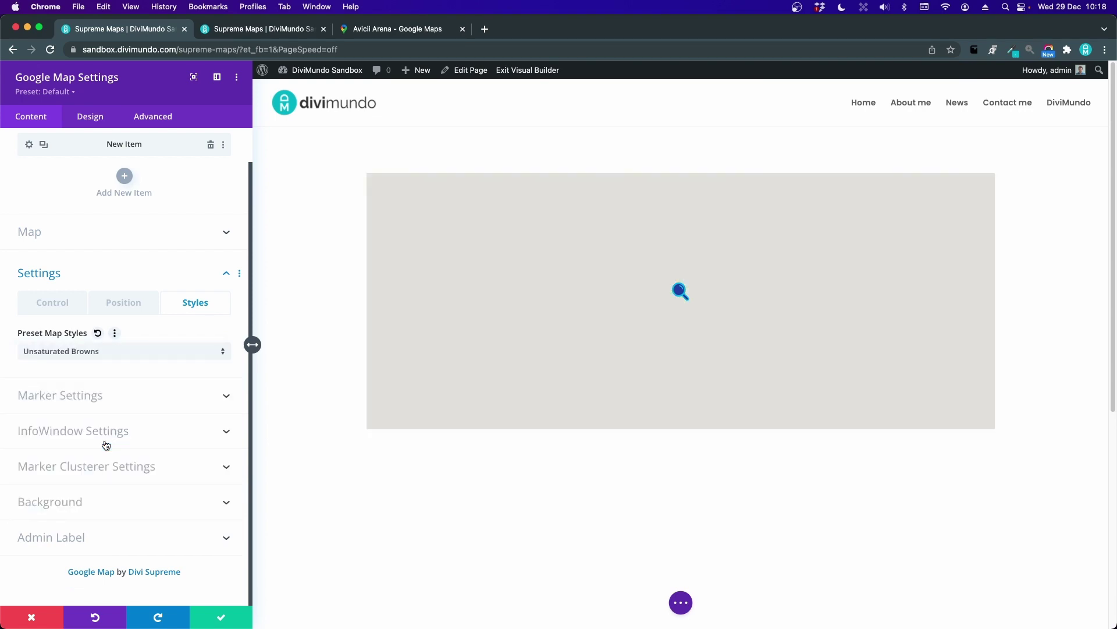
left_click(83, 353)
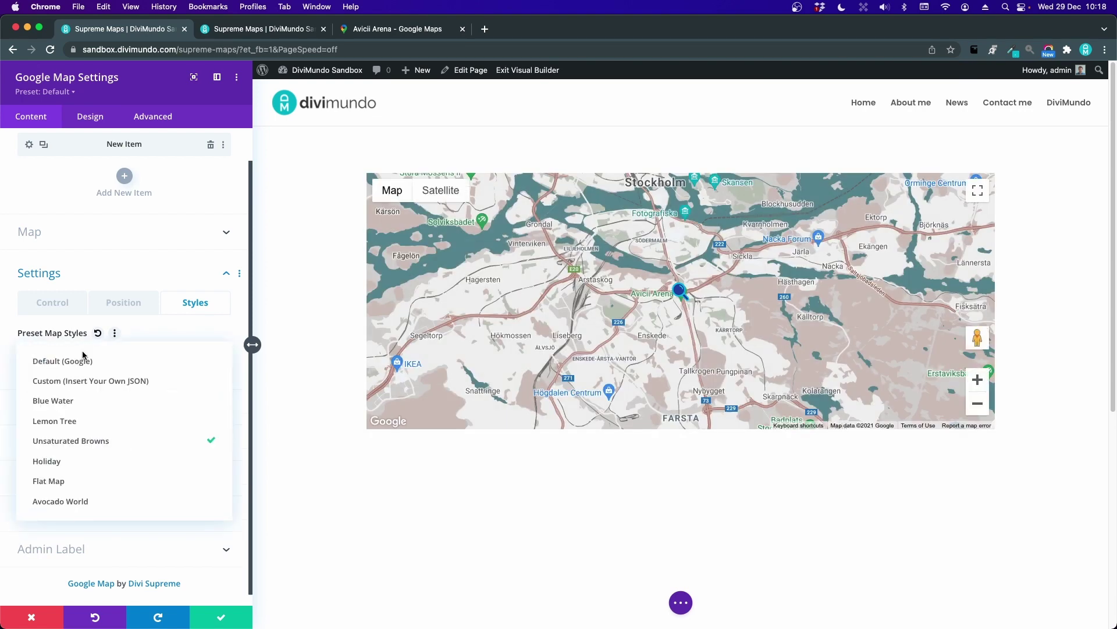
left_click(96, 461)
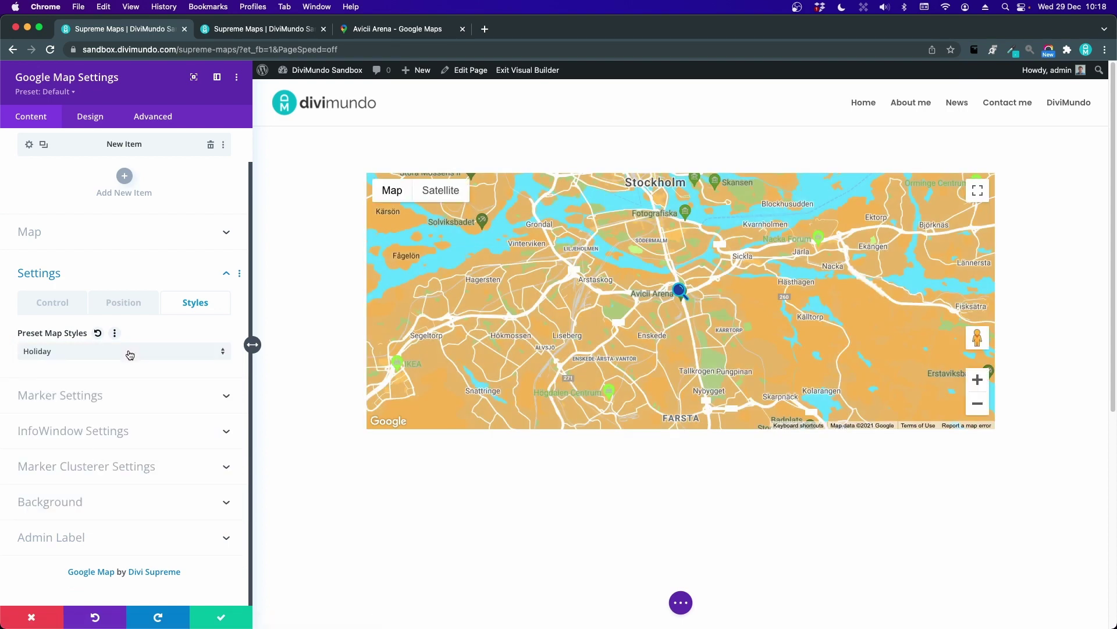
Try the Flat Map preset style and set the map's preset style to Avocado World.
left_click(129, 354)
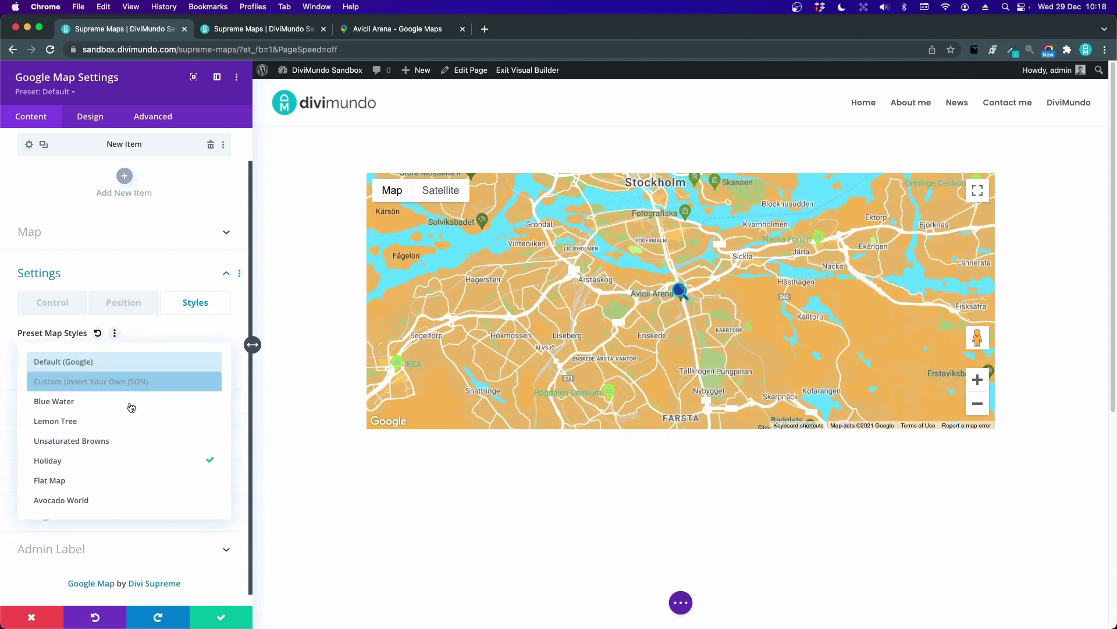
left_click(131, 482)
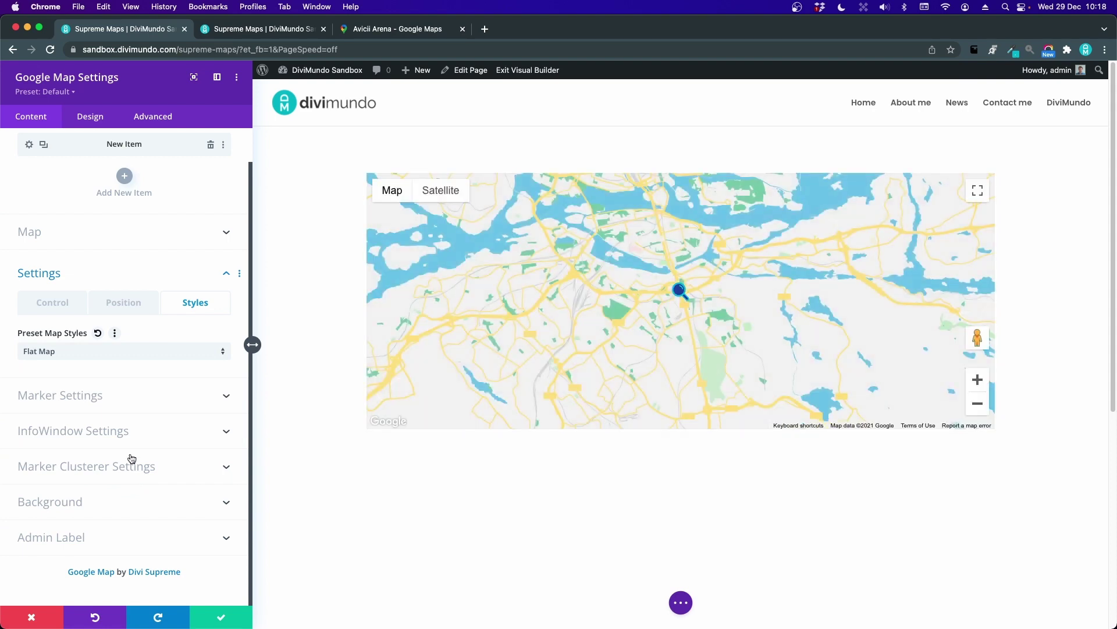
left_click(132, 347)
left_click(97, 499)
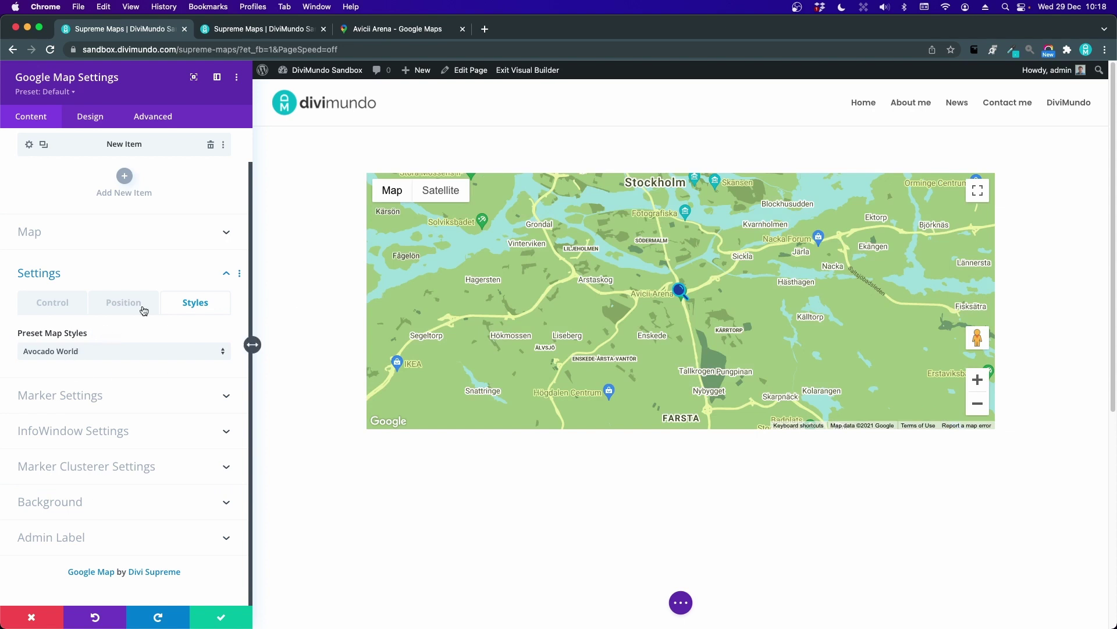
Review the available gesture handling options in the map's control settings, keeping Cooperative.
left_click(67, 309)
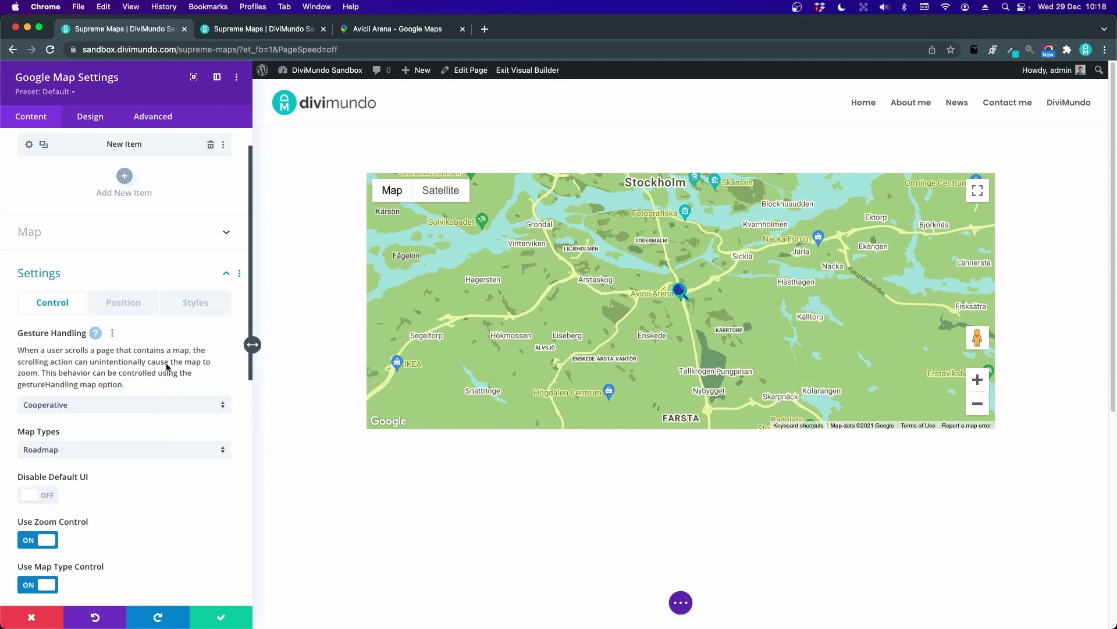
scroll(163, 364, "down", 5)
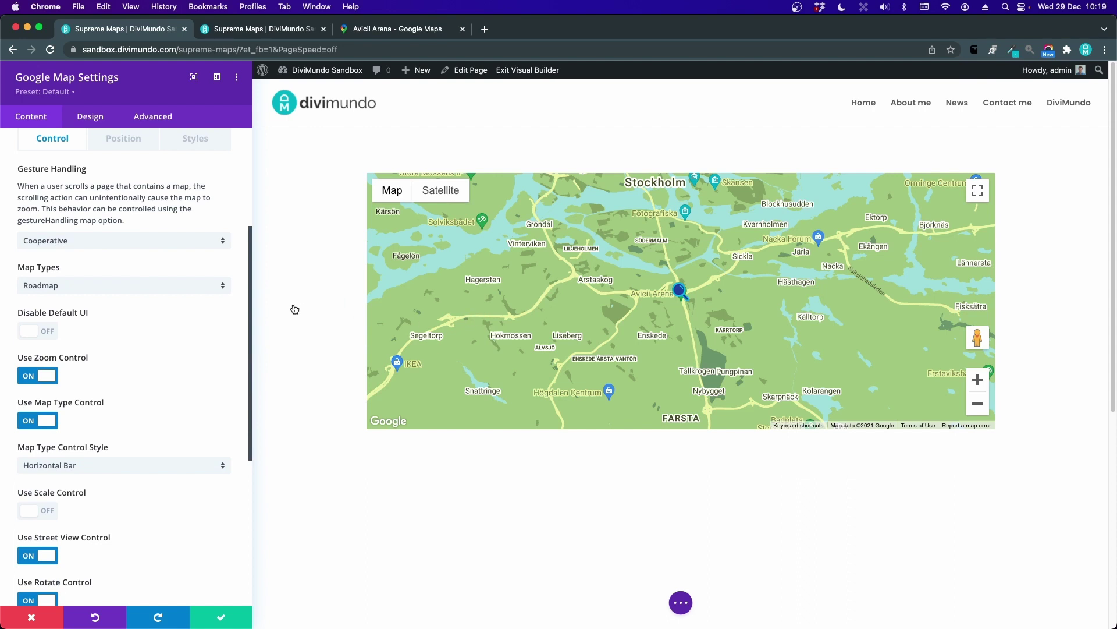
left_click(59, 240)
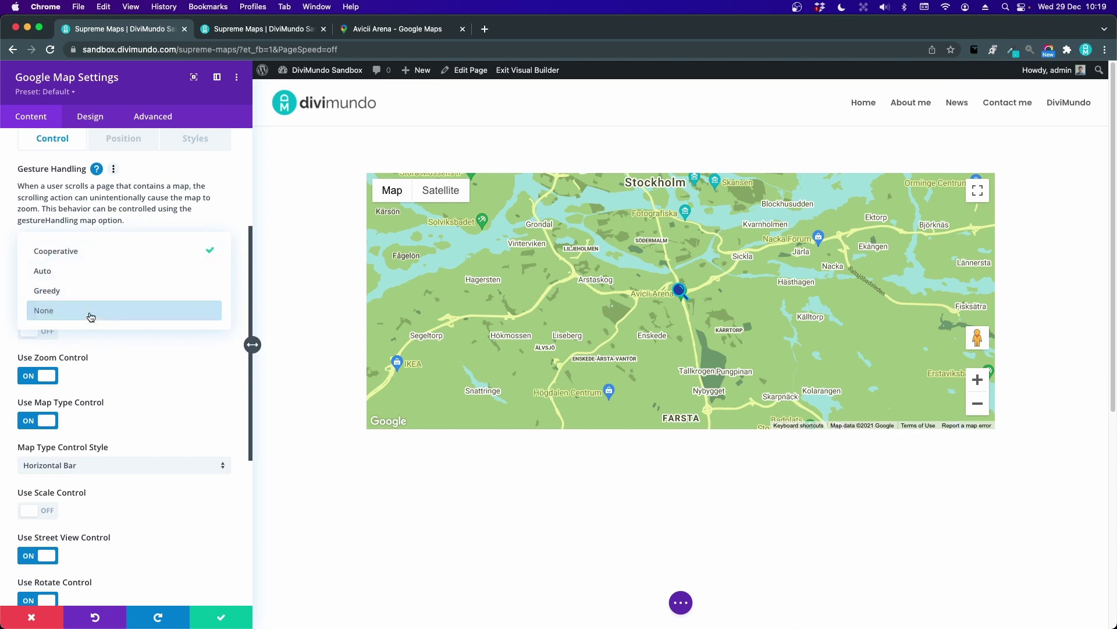
left_click(84, 228)
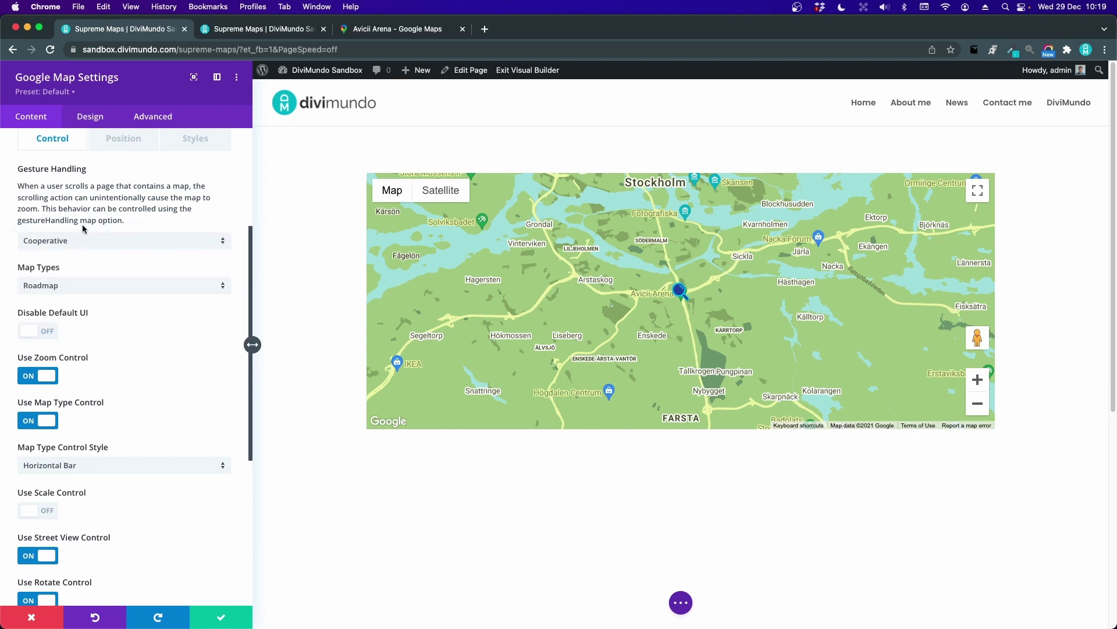
Try the Satellite and Hybrid map types and set the map type to Terrain.
left_click(47, 285)
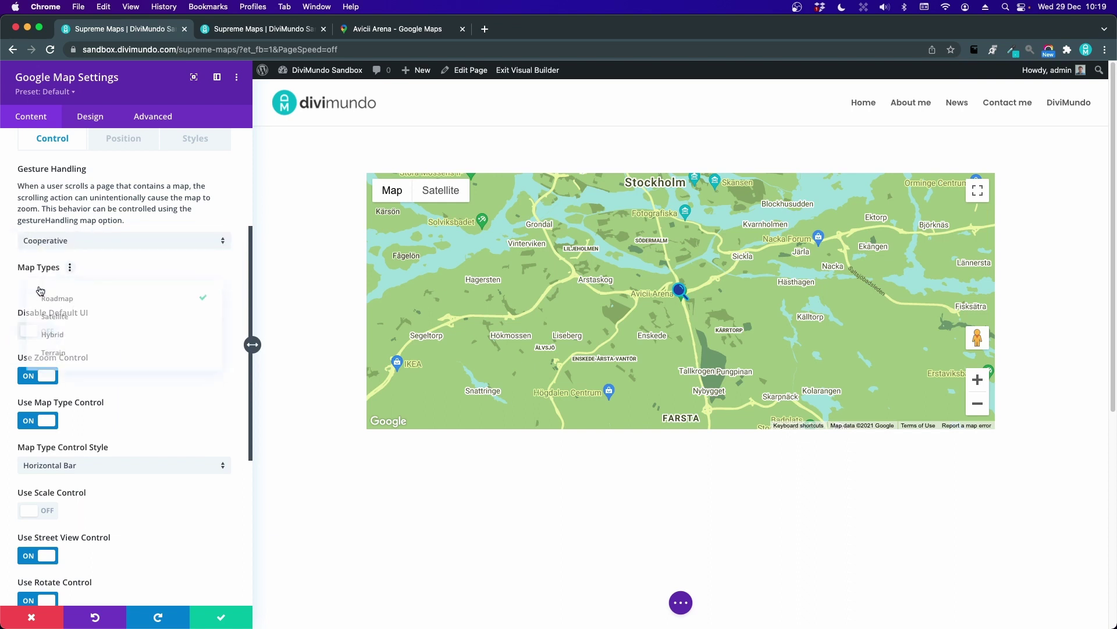
left_click(71, 316)
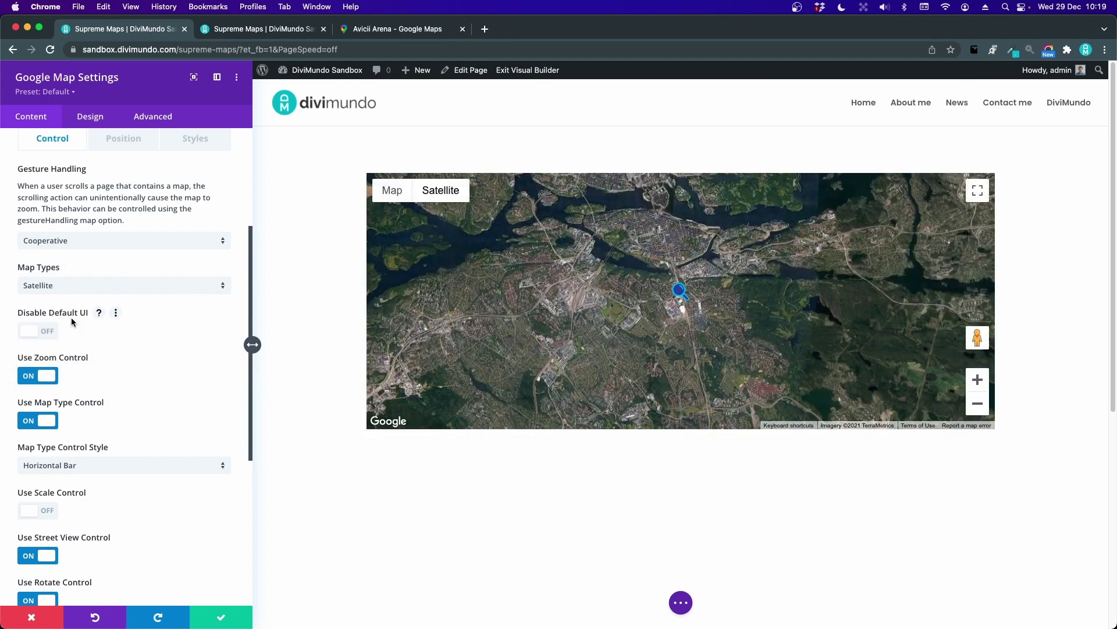
left_click(71, 285)
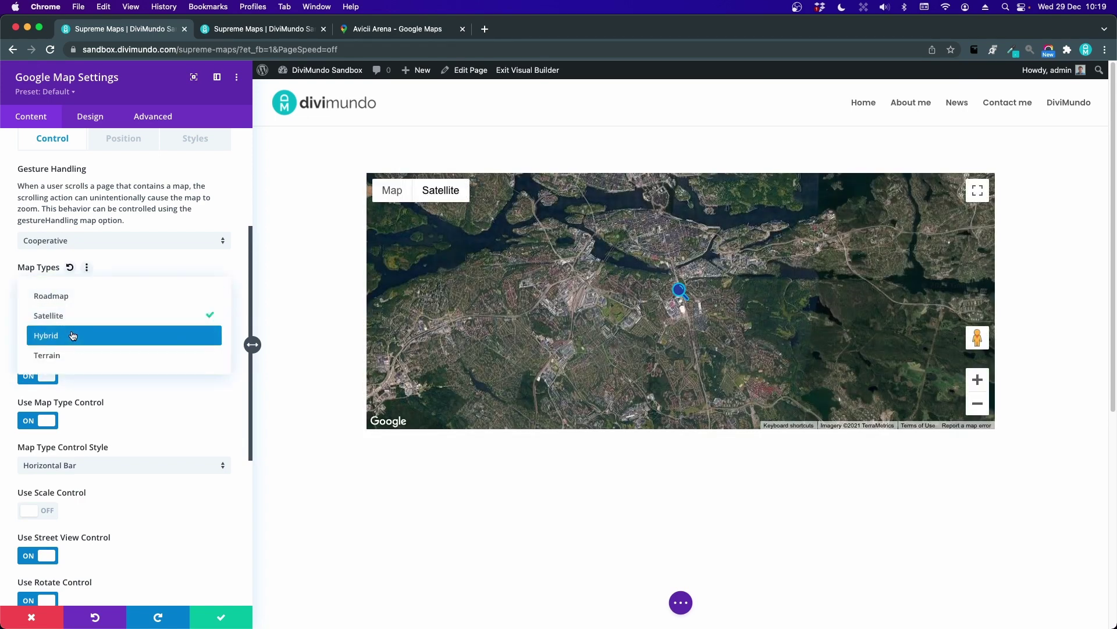
left_click(93, 332)
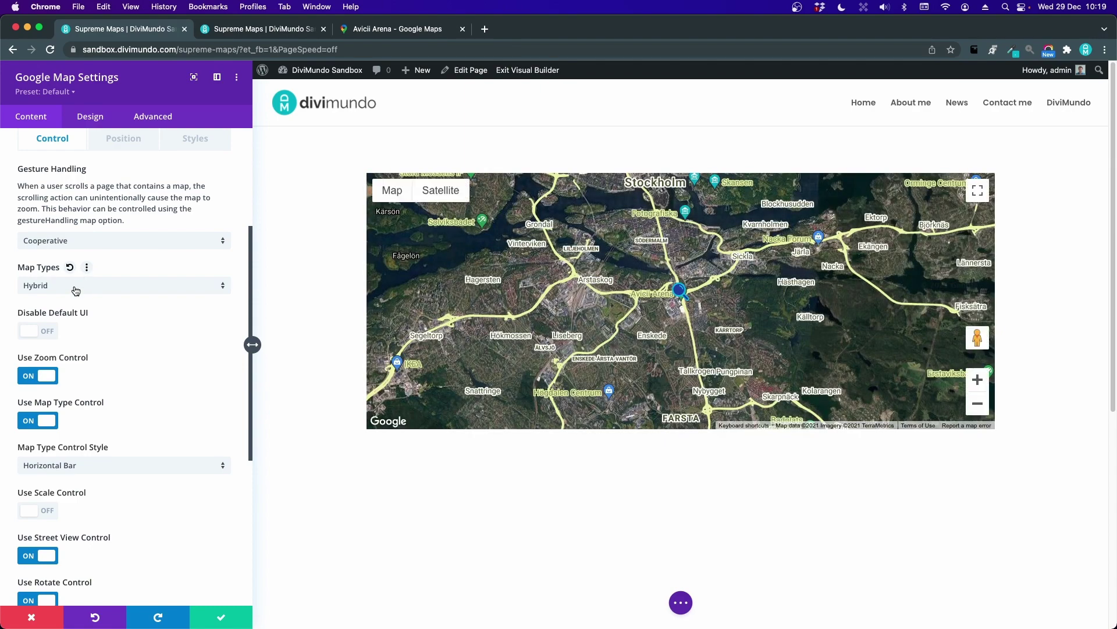
left_click(75, 285)
left_click(81, 352)
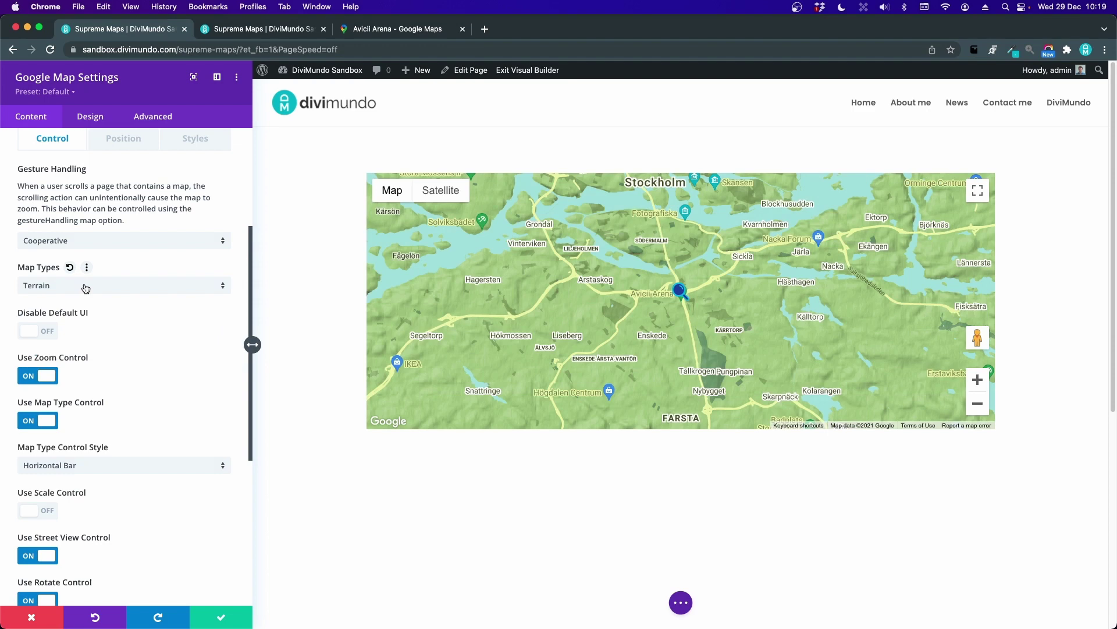
Try disabling the map's default UI and switch that option back off.
scroll(132, 390, "down", 1)
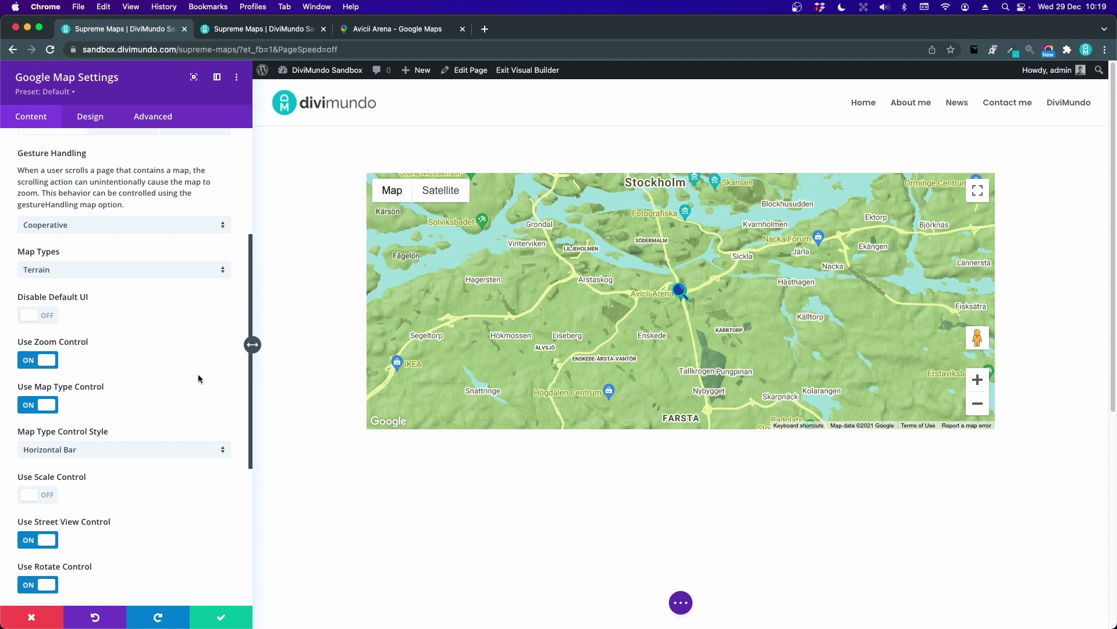
left_click(51, 316)
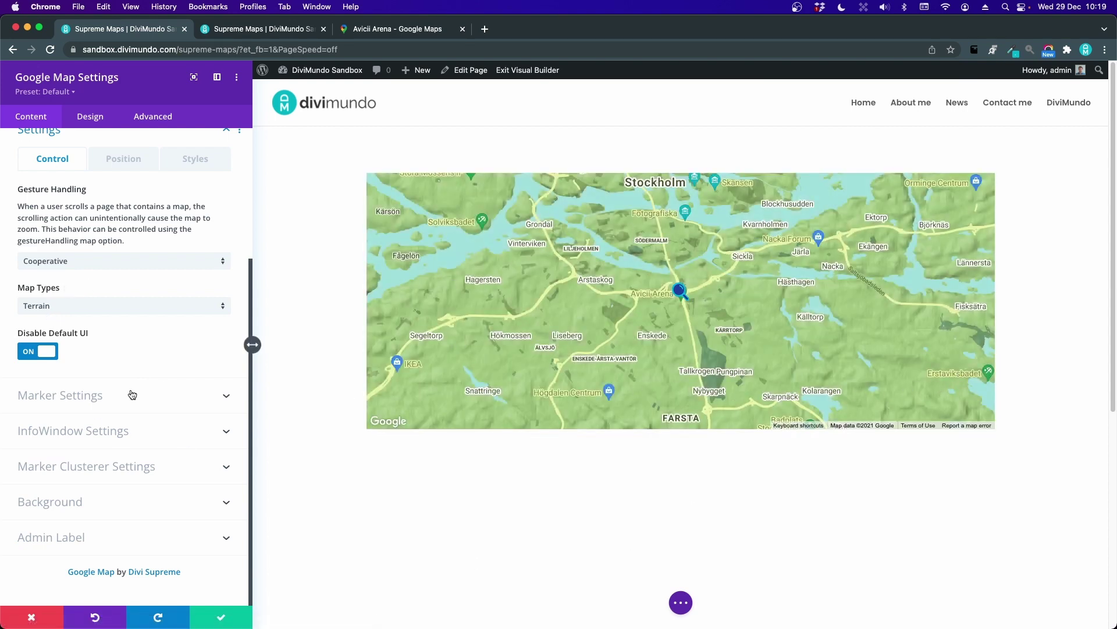
left_click(42, 352)
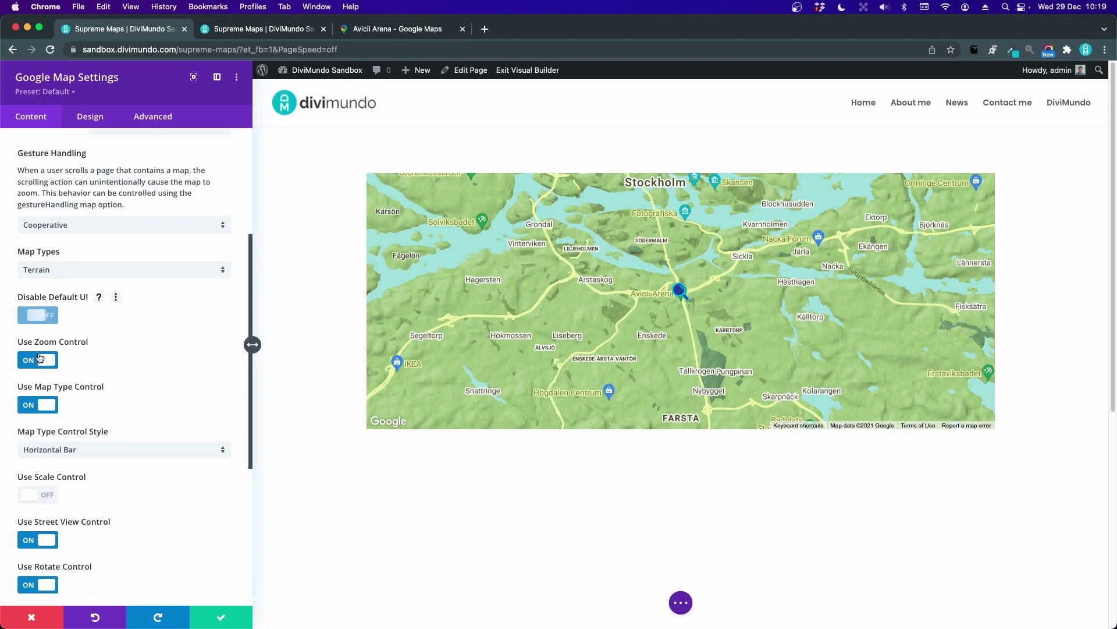
Try hiding the map's zoom control and turn it back on.
scroll(146, 400, "down", 1)
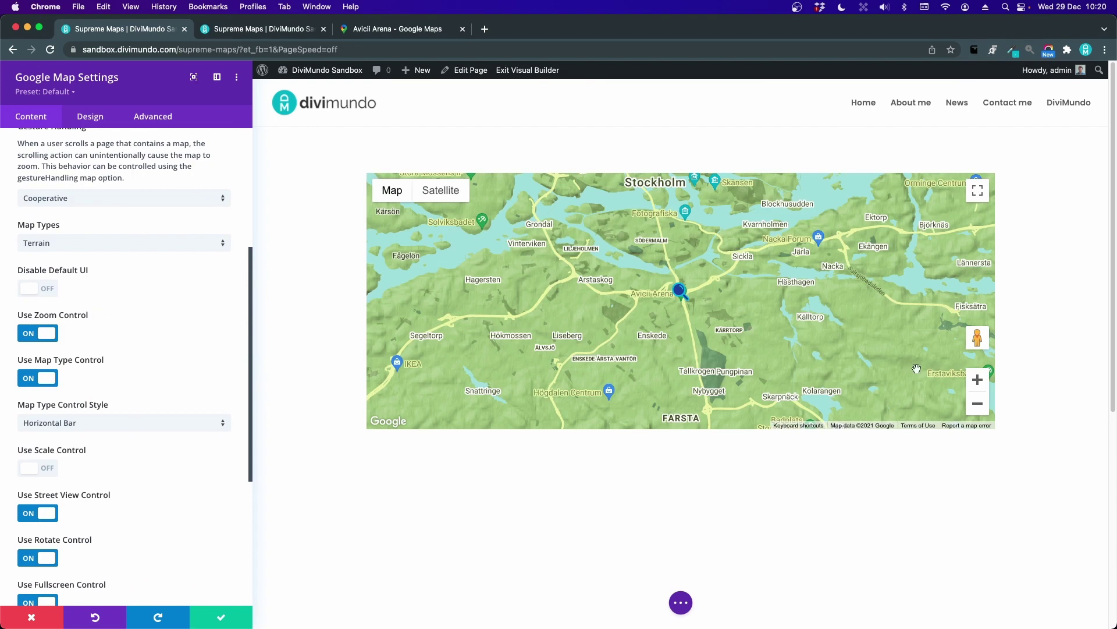
left_click(45, 335)
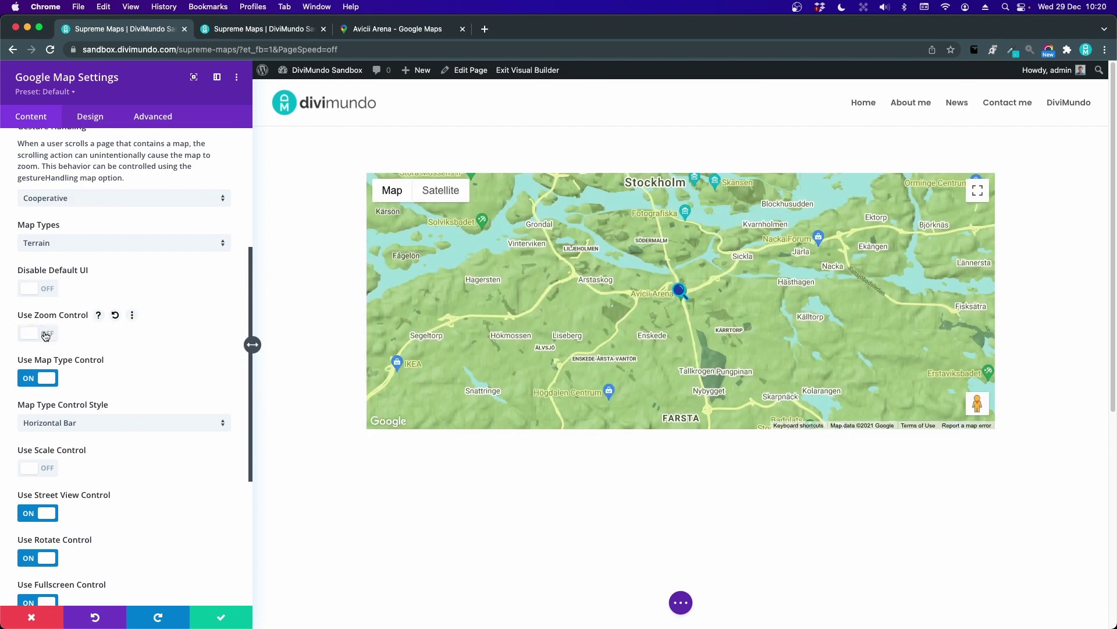
left_click(45, 335)
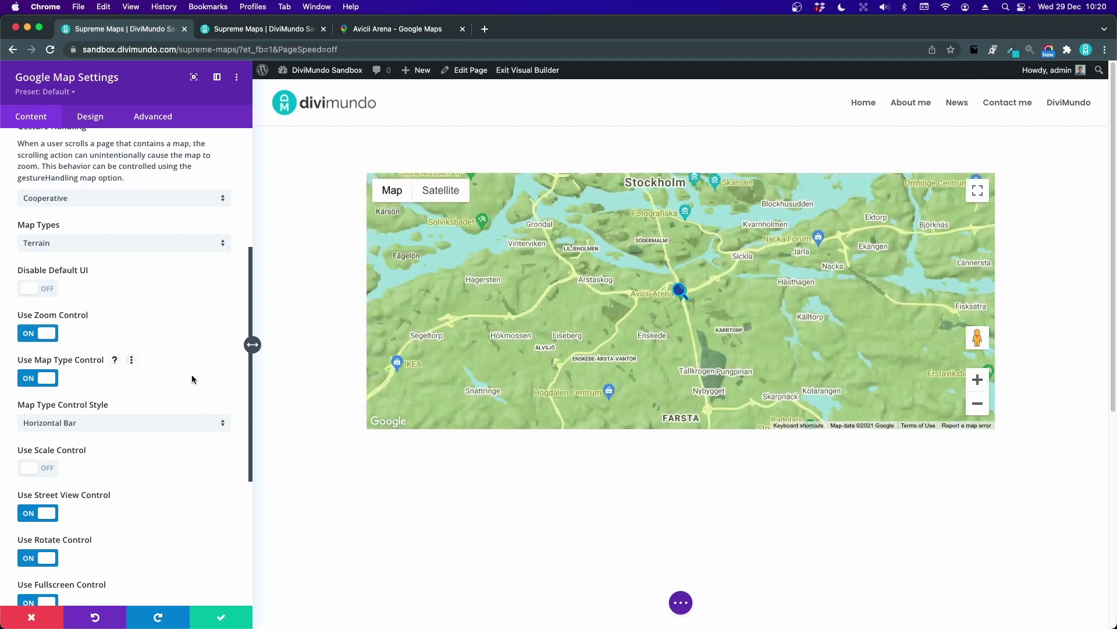
Set the map type control style to Dropdown Menu and try the control on the map.
scroll(193, 377, "down", 2)
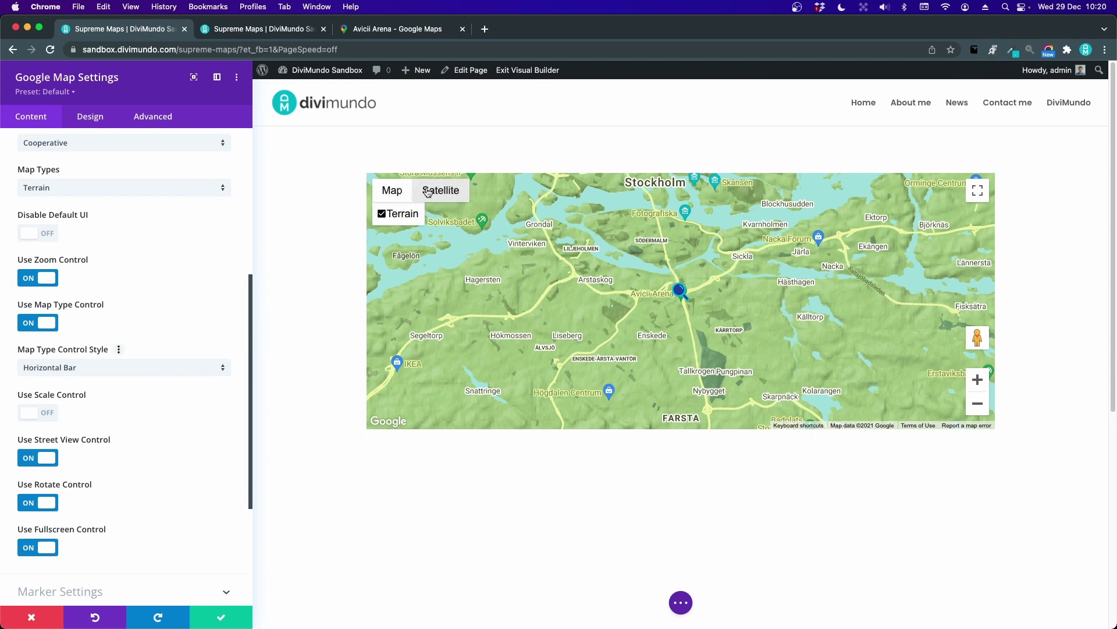
left_click(105, 368)
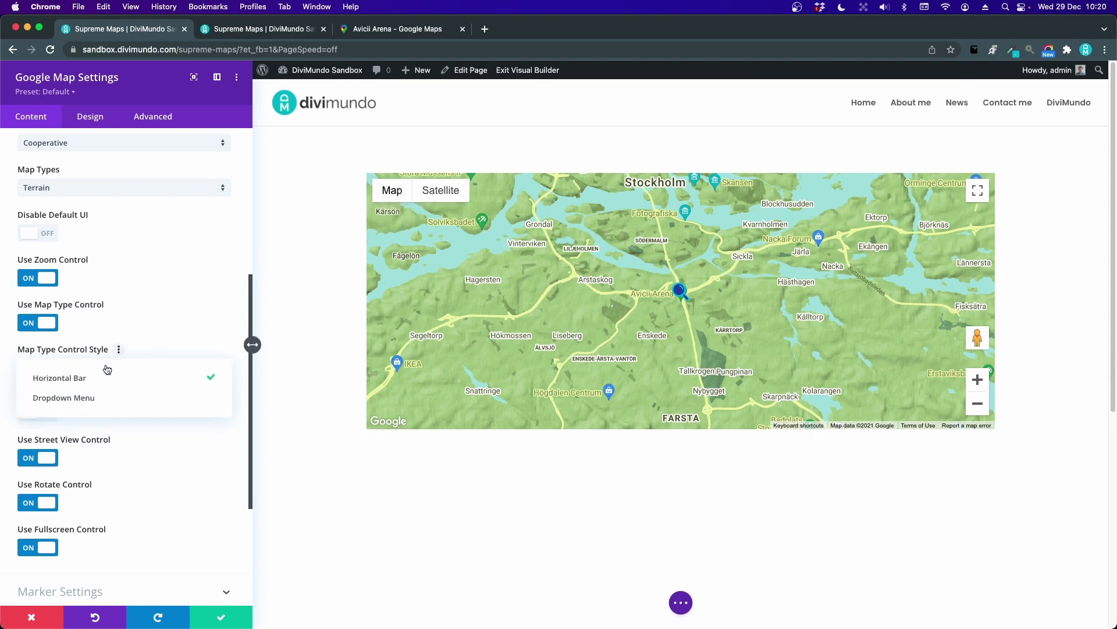
left_click(107, 397)
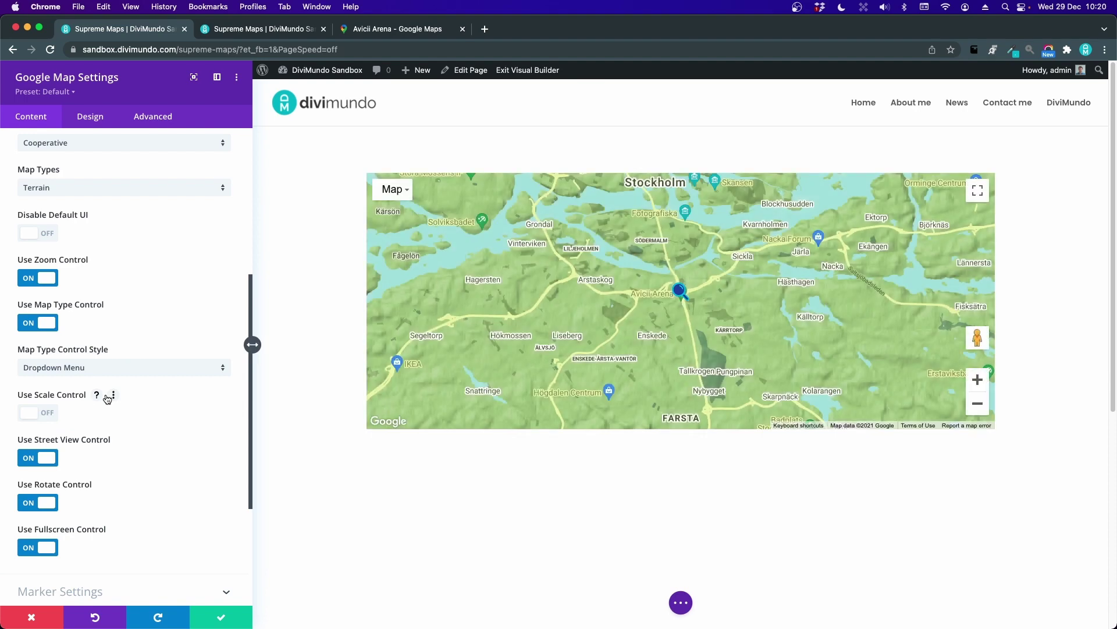
left_click(410, 190)
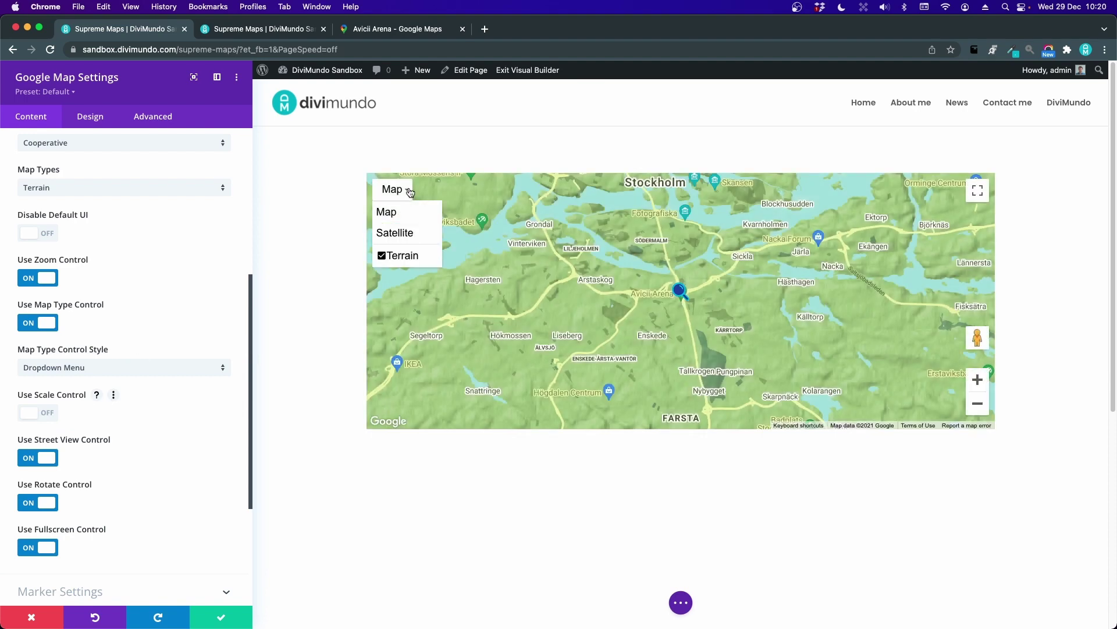
Set the marker animation to bounce and the InfoWindow trigger method to Mouseover in the map's marker settings.
scroll(63, 337, "down", 3)
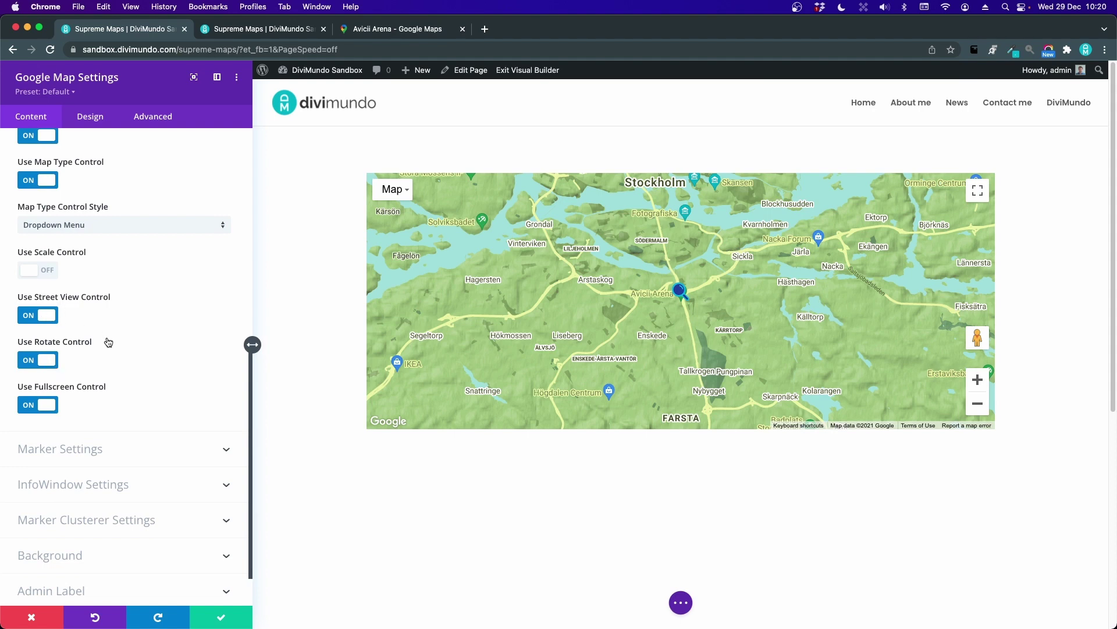
scroll(148, 297, "down", 1)
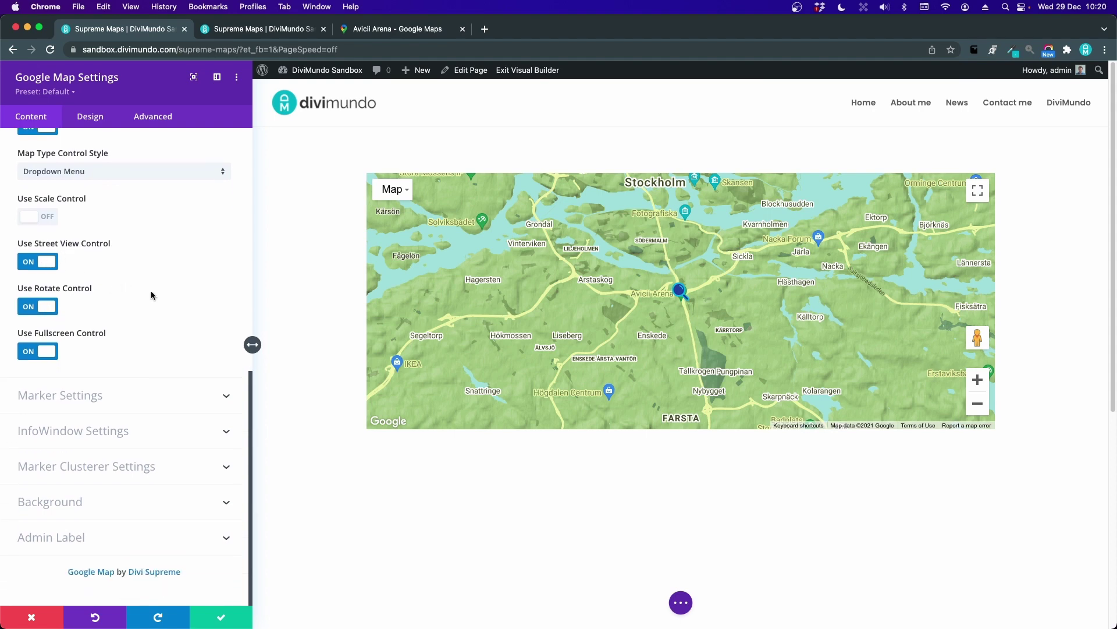
left_click(124, 397)
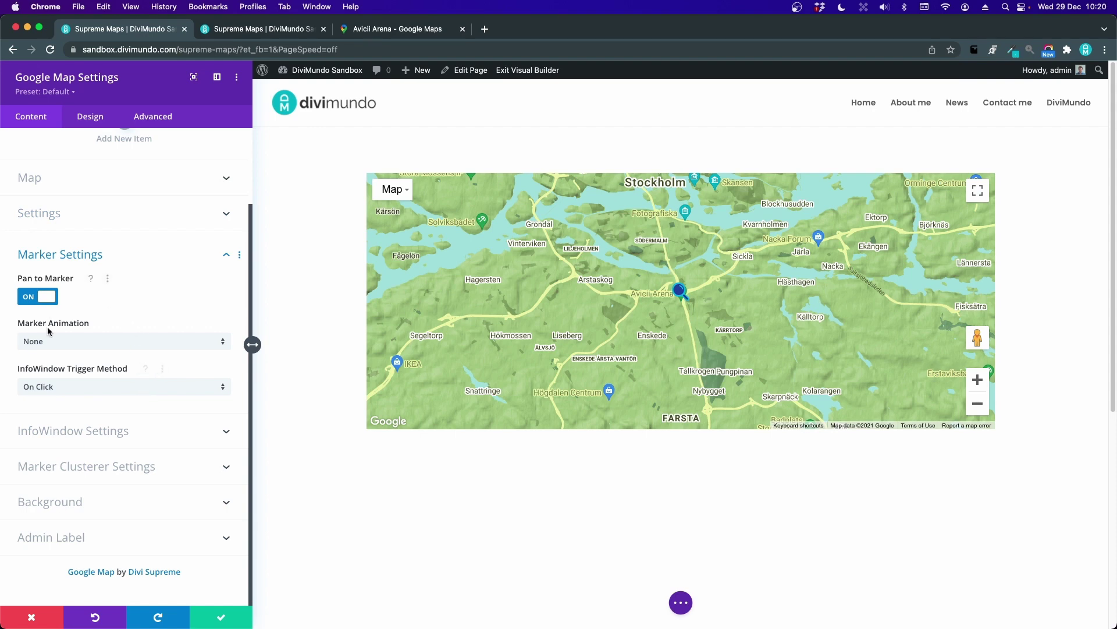
left_click(66, 341)
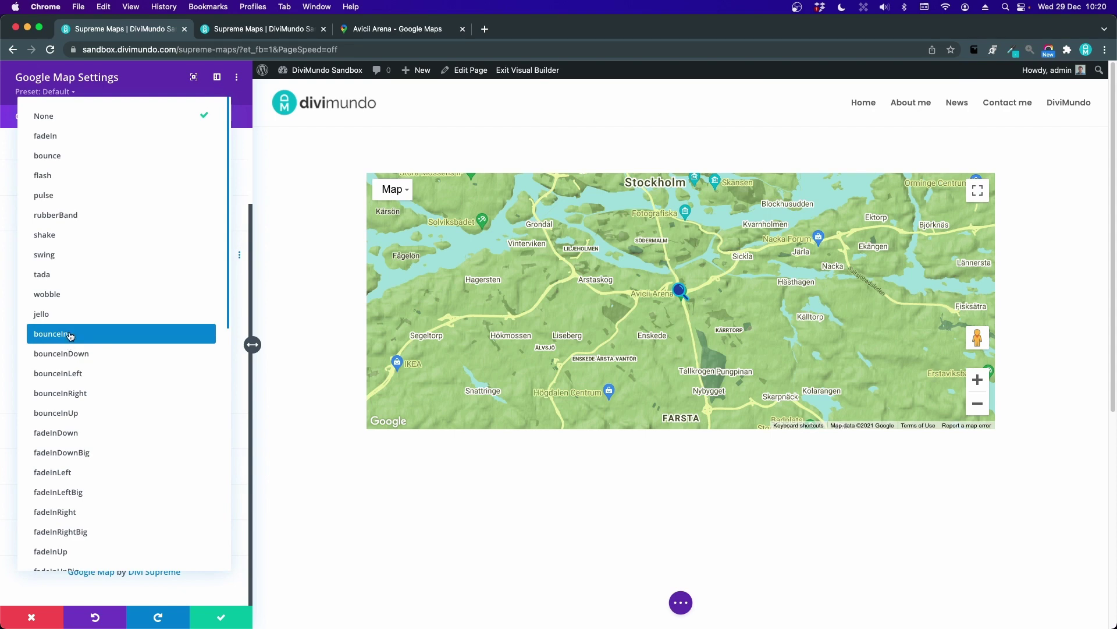
left_click(100, 156)
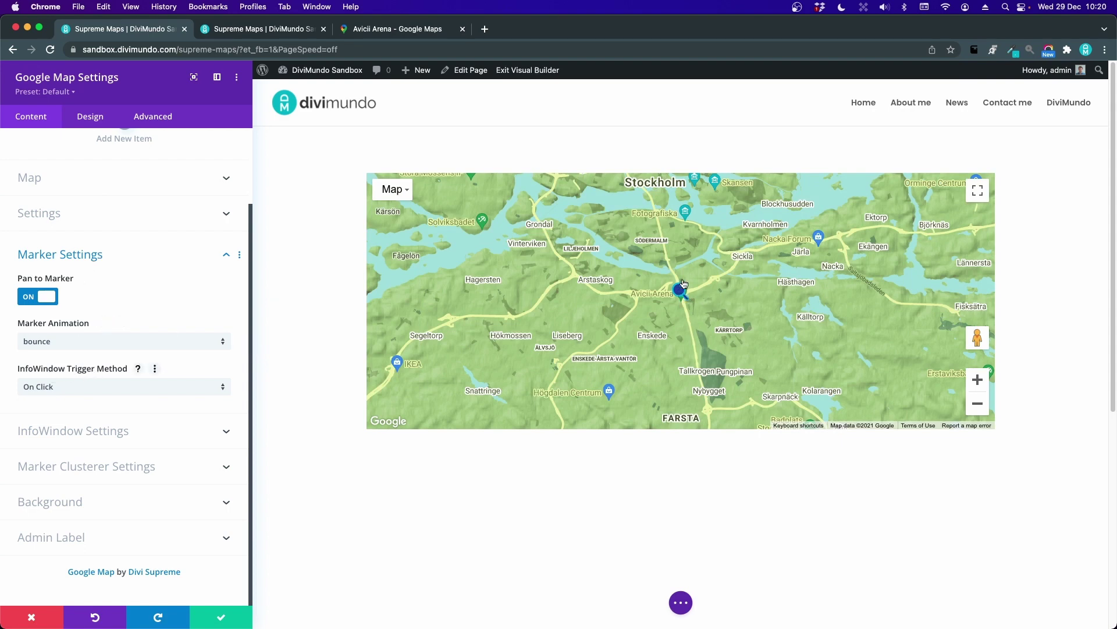
left_click(73, 387)
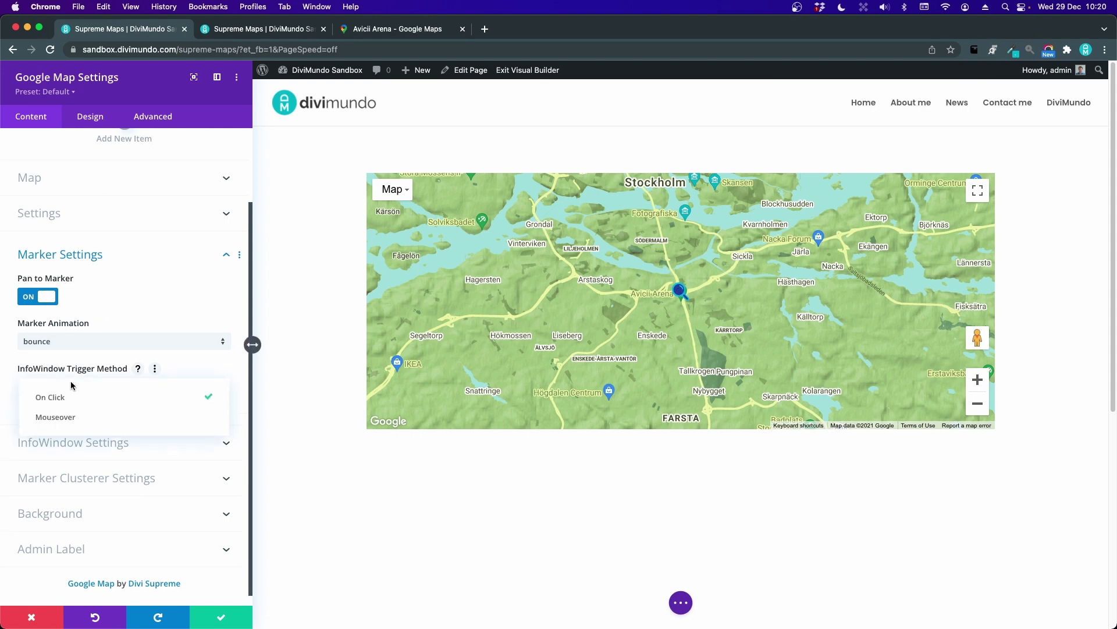
left_click(87, 418)
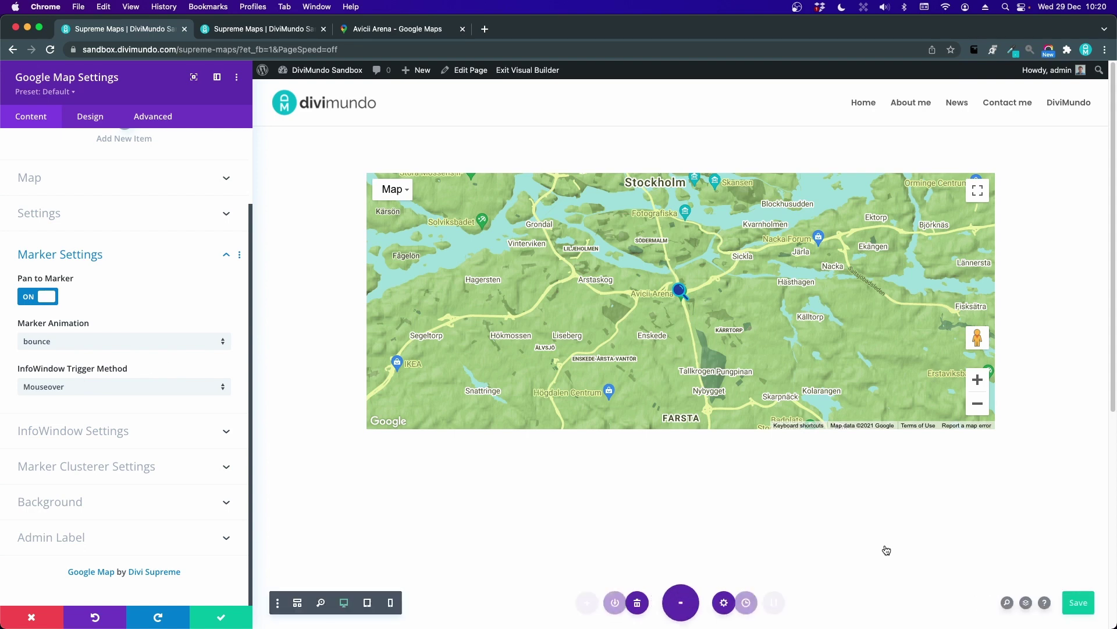
Reload the published page and test the info window trigger on the Avicii Arena marker.
left_click(291, 30)
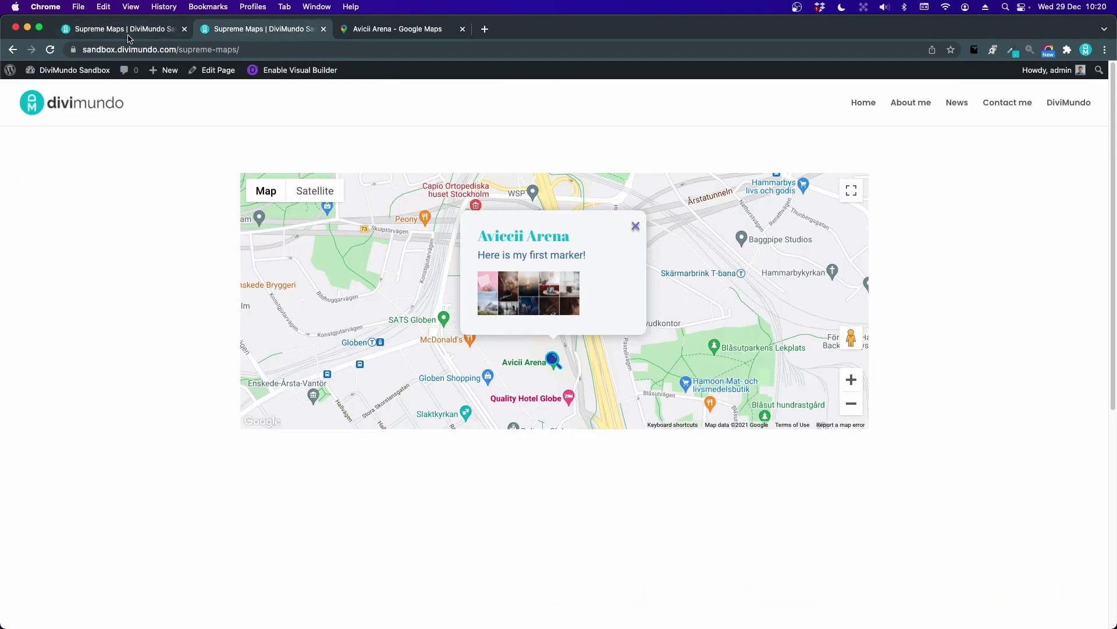
left_click(50, 51)
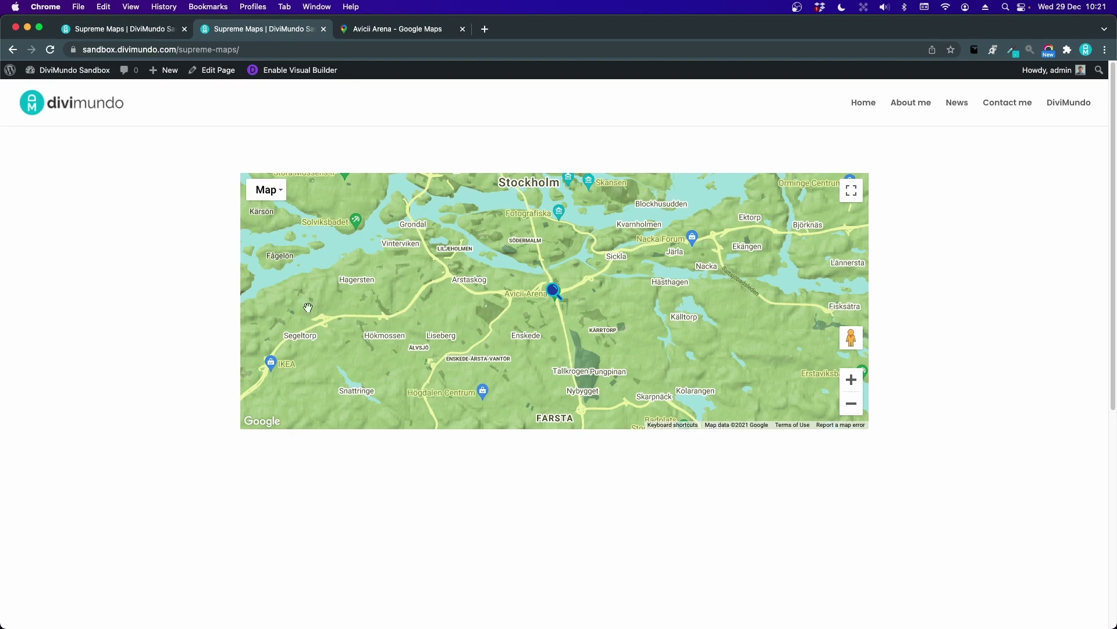
left_click(553, 298)
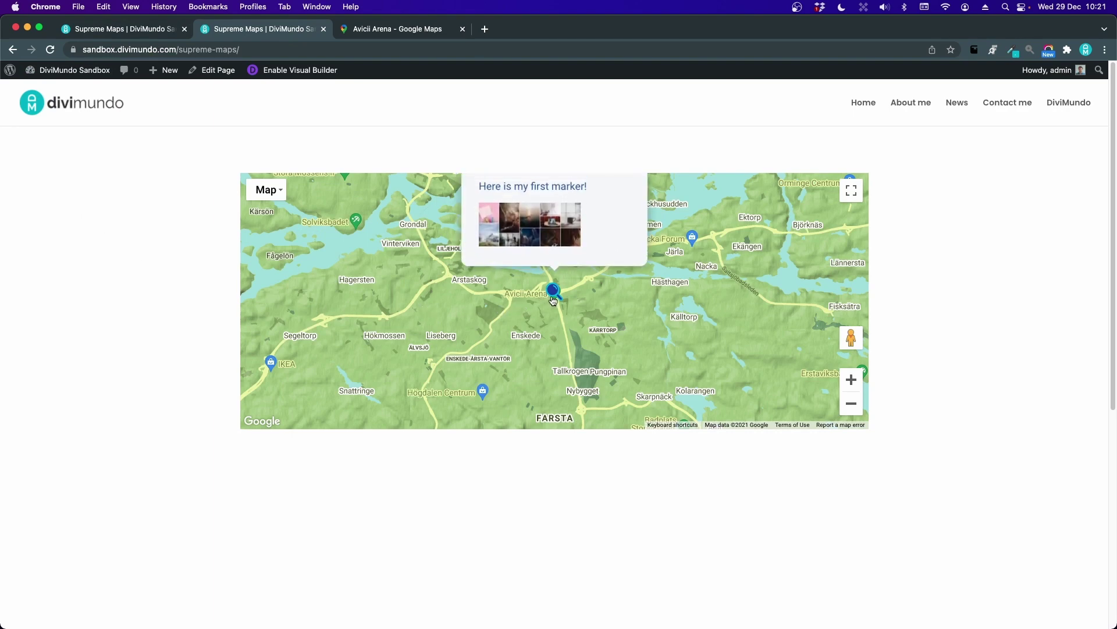
left_click(553, 299)
left_click(553, 301)
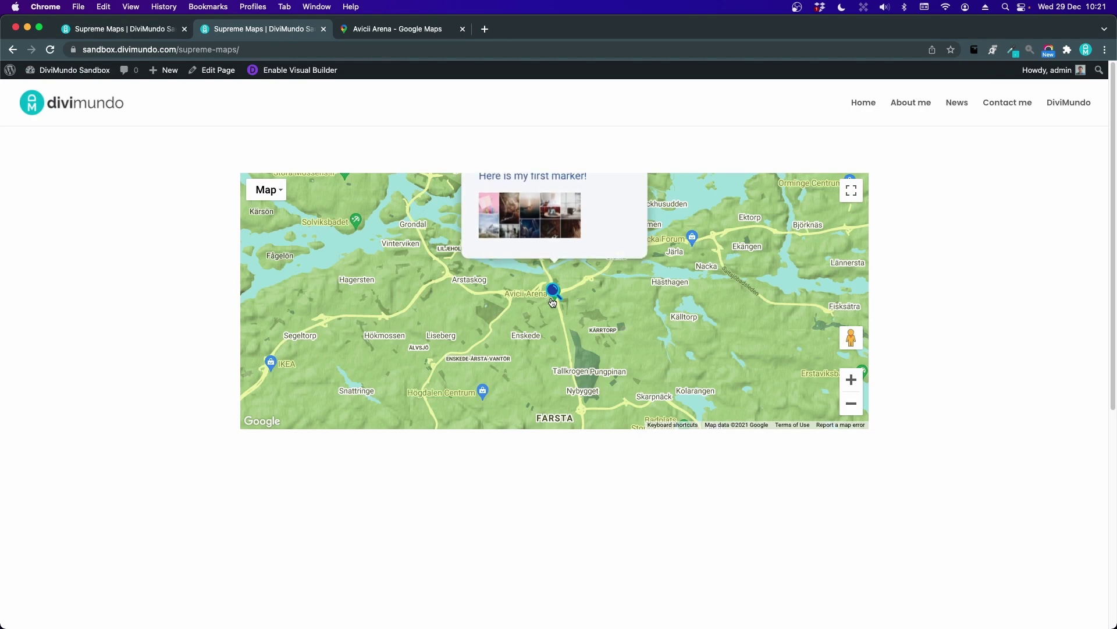
left_click(552, 302)
left_click(553, 302)
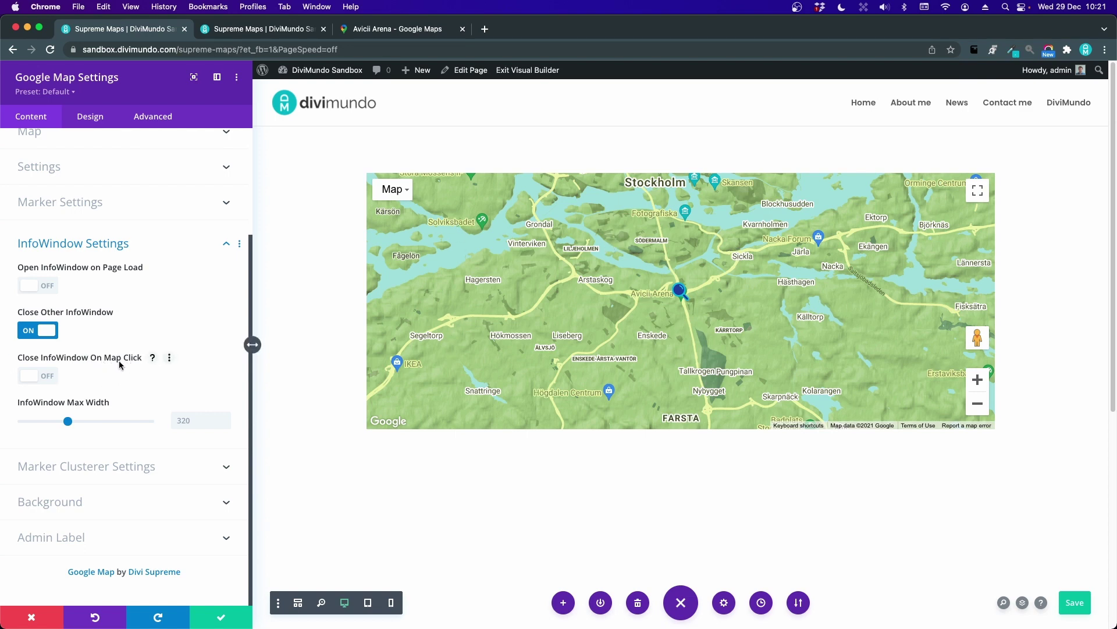
Enable closing the InfoWindow on map click and try a larger InfoWindow max width.
left_click(36, 377)
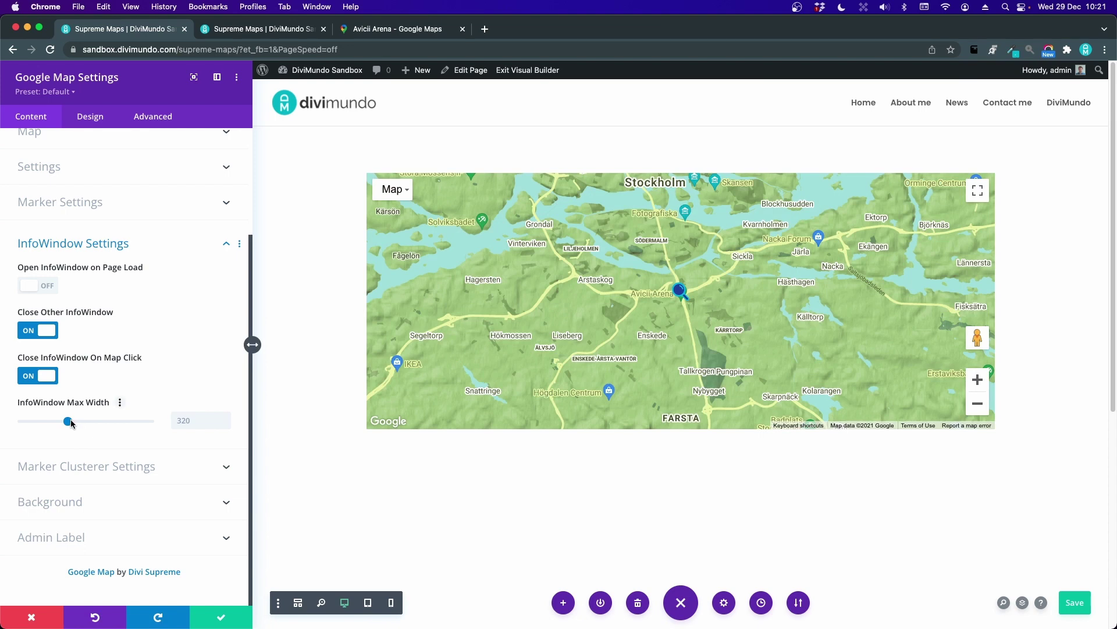
left_click_drag(71, 424, 106, 422)
left_click(88, 468)
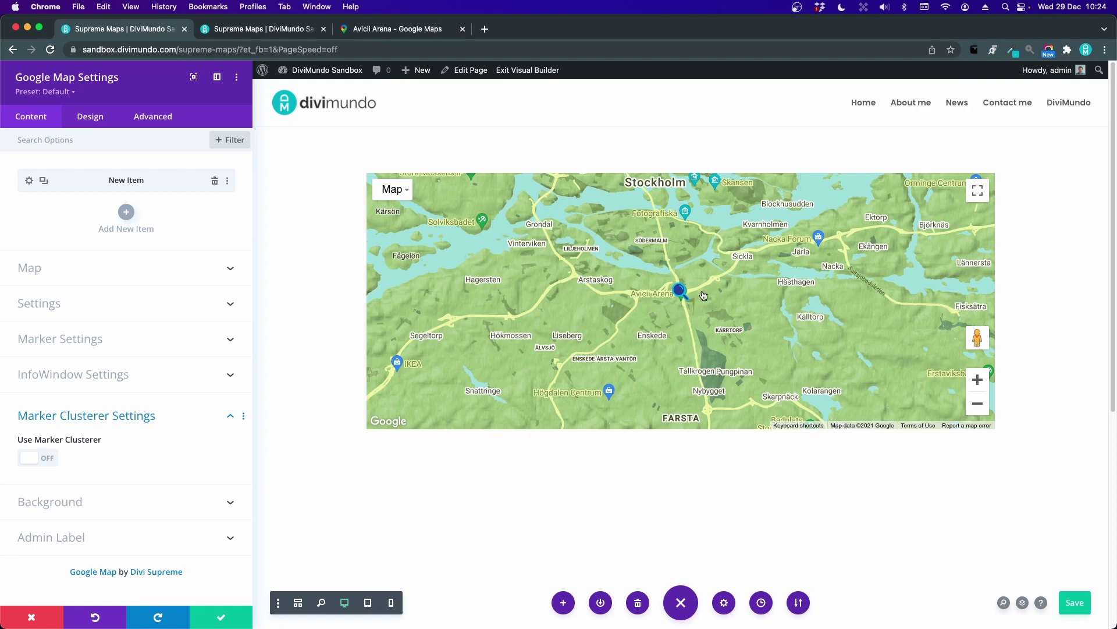
Duplicate the existing marker item and set the copy's map pin address to Södermalm, Stockholm, Sweden.
left_click(44, 182)
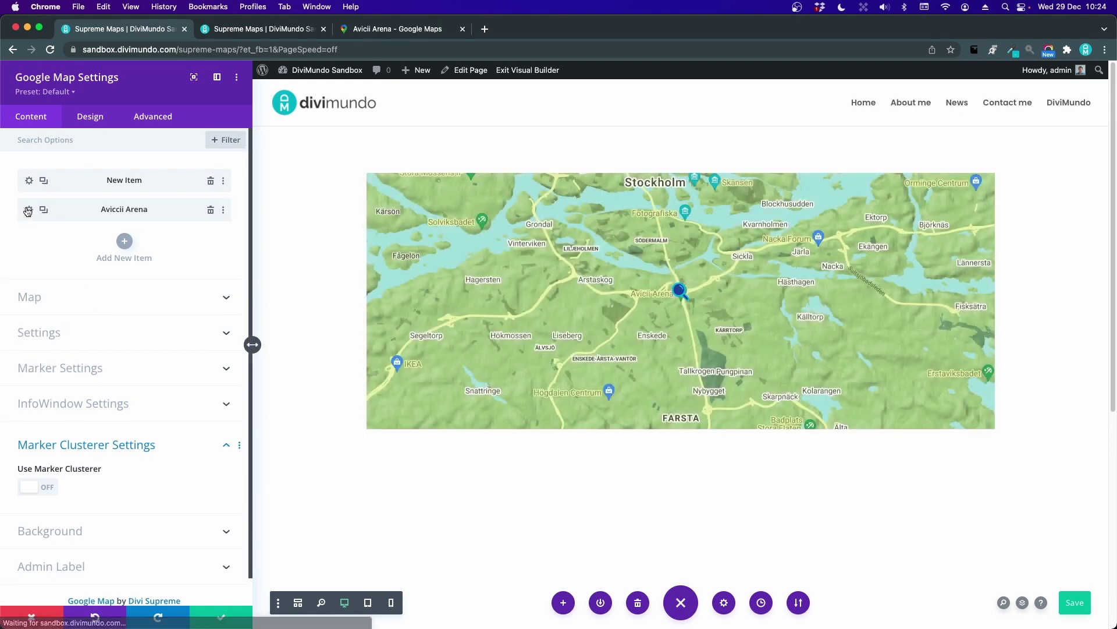
left_click(29, 209)
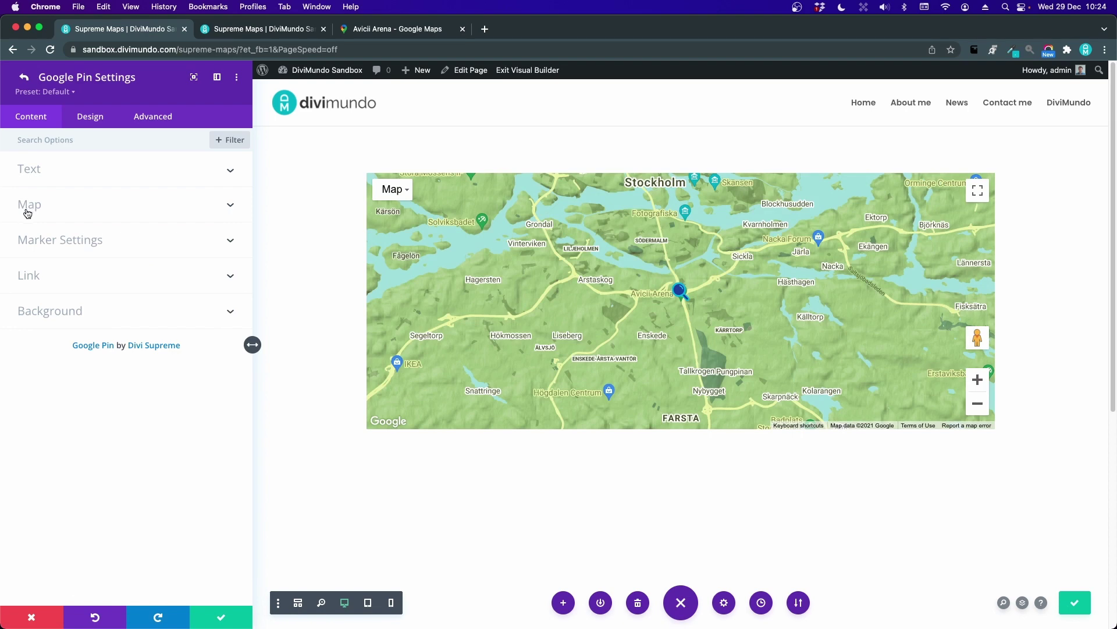
left_click(64, 204)
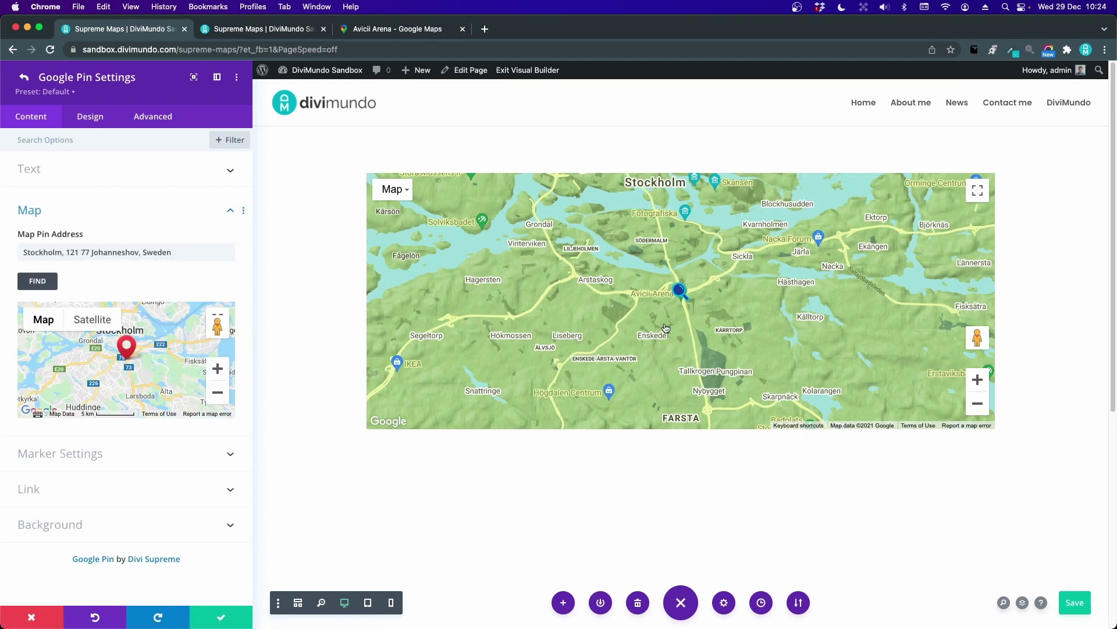
triple_click(135, 251)
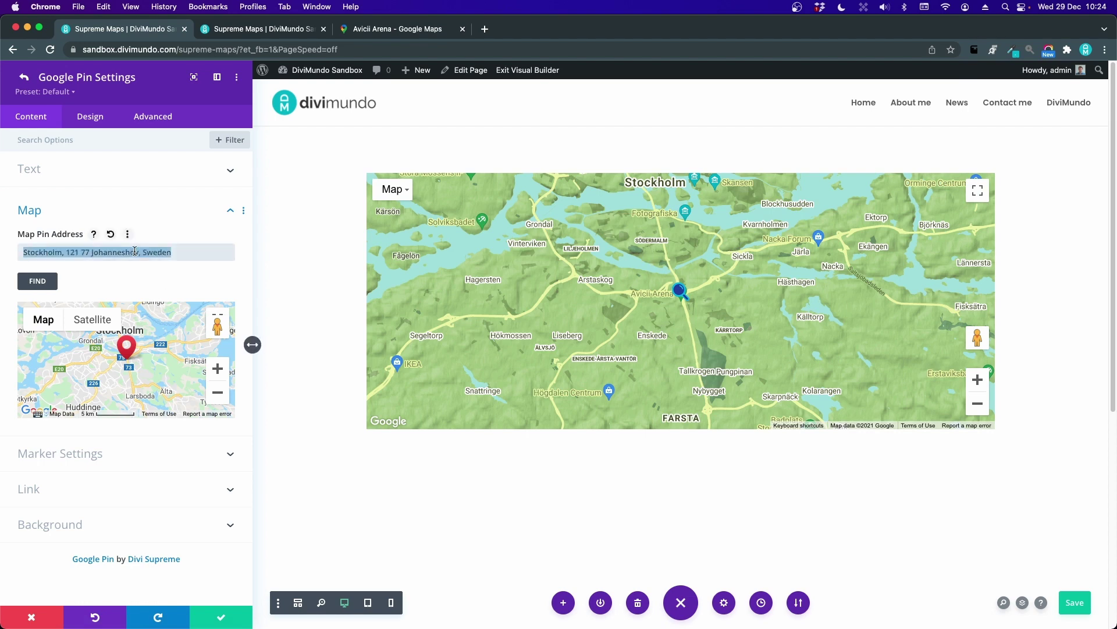
type("Södermalm")
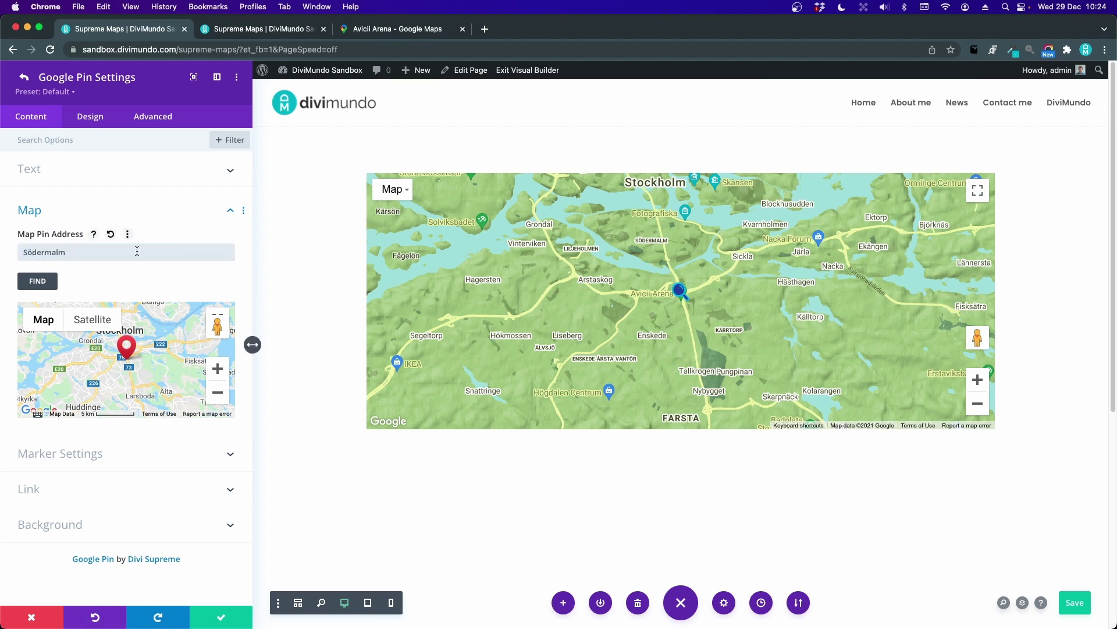
left_click(47, 285)
left_click(47, 284)
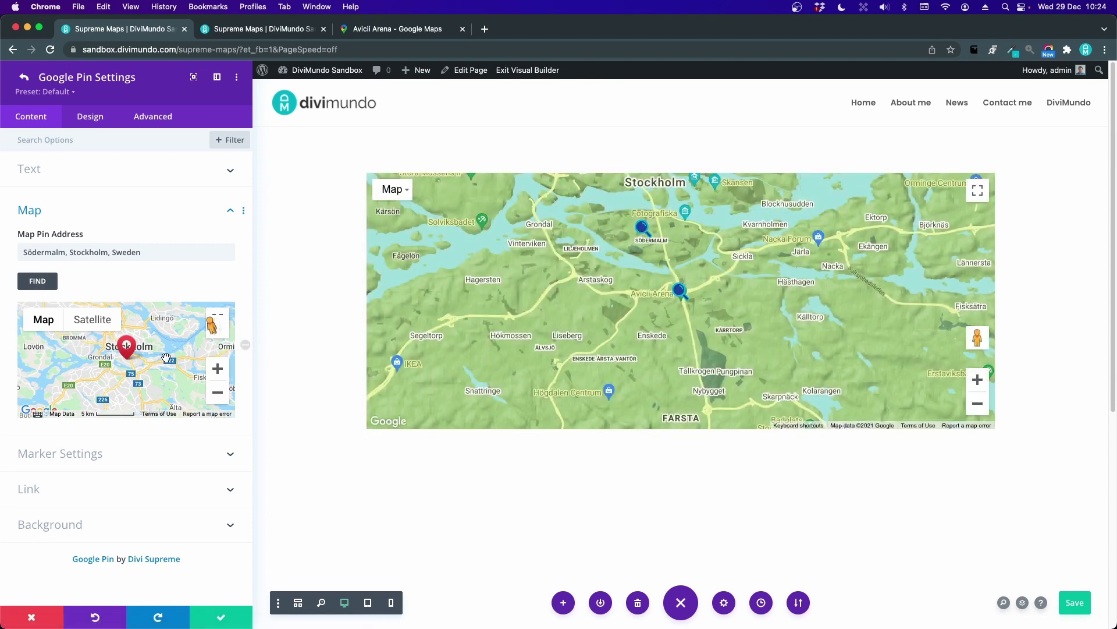
Turn off the custom marker icon for the duplicated pin so it uses the default marker.
left_click(122, 458)
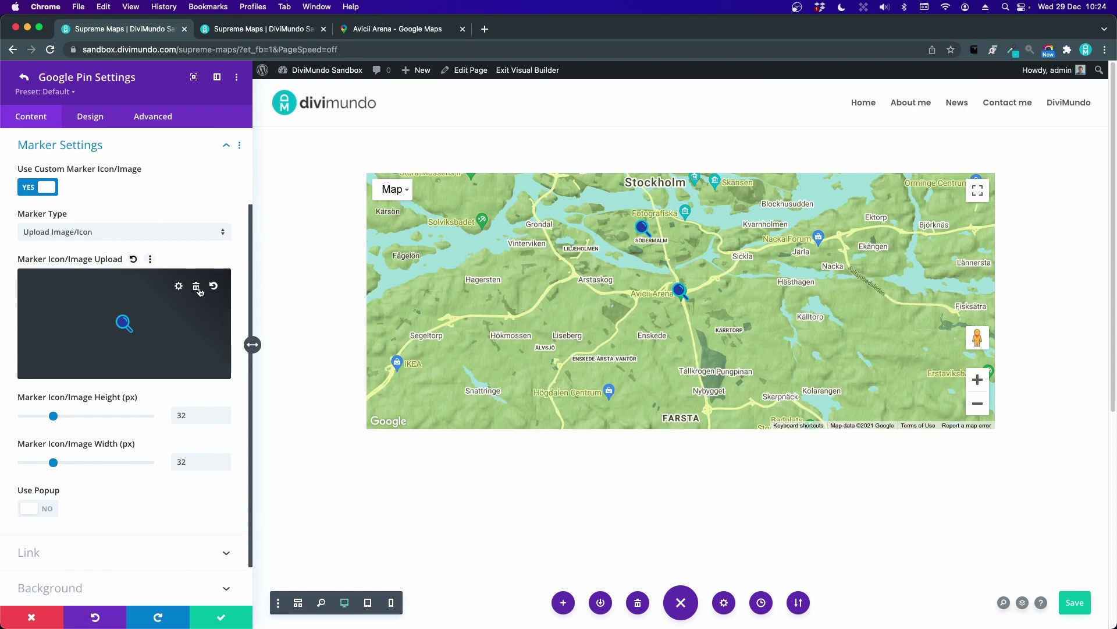
left_click(135, 234)
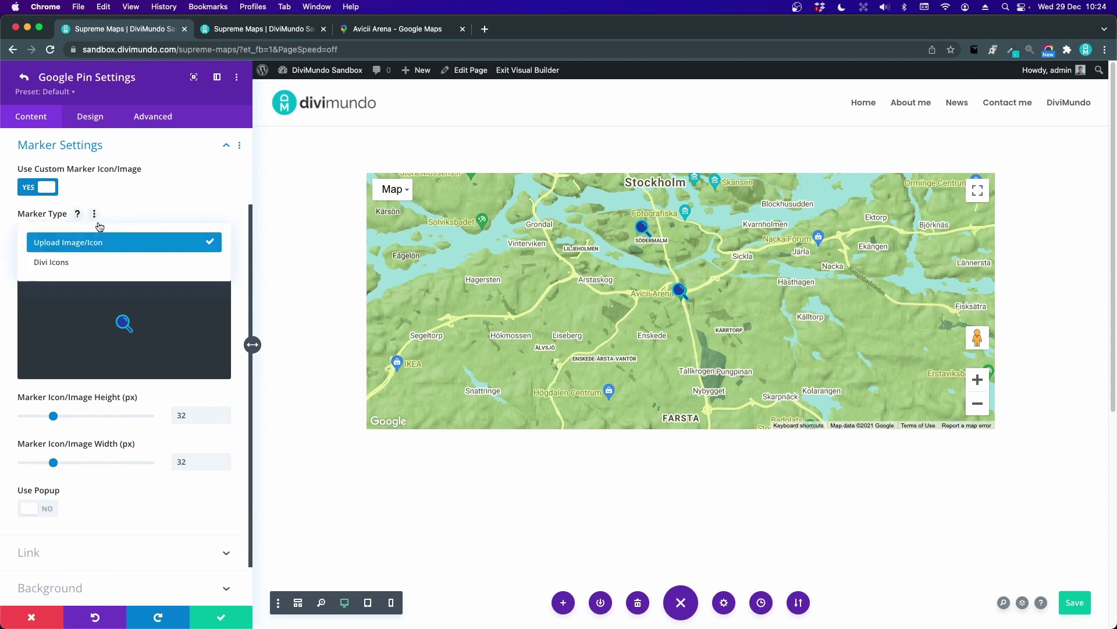
left_click(32, 190)
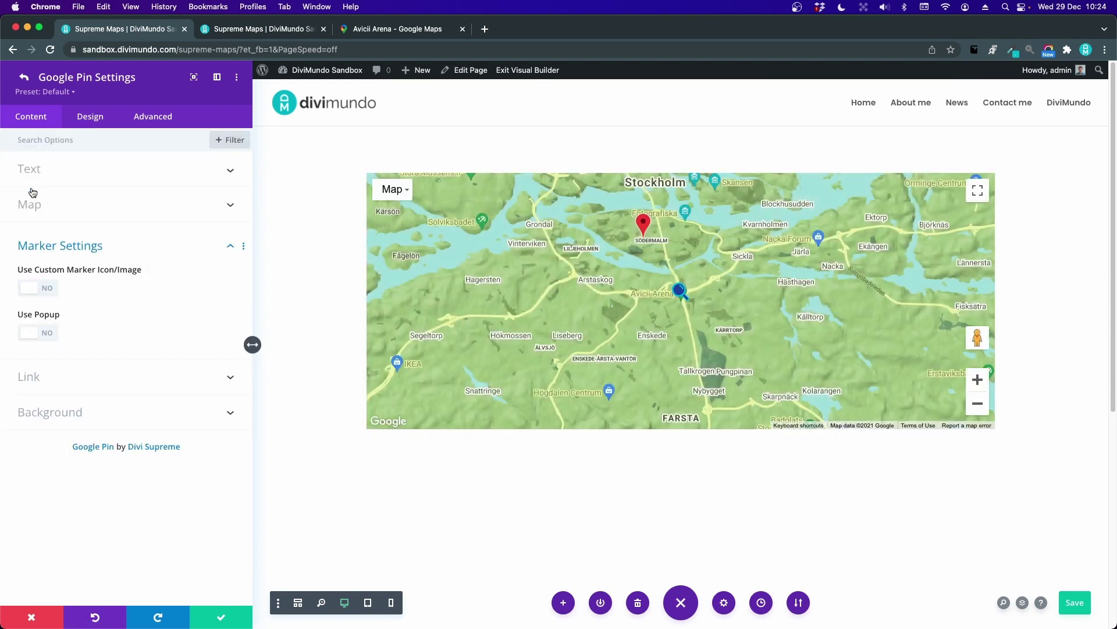
Change the duplicated pin's title to Södermalm and save the pin settings.
left_click(44, 169)
triple_click(58, 211)
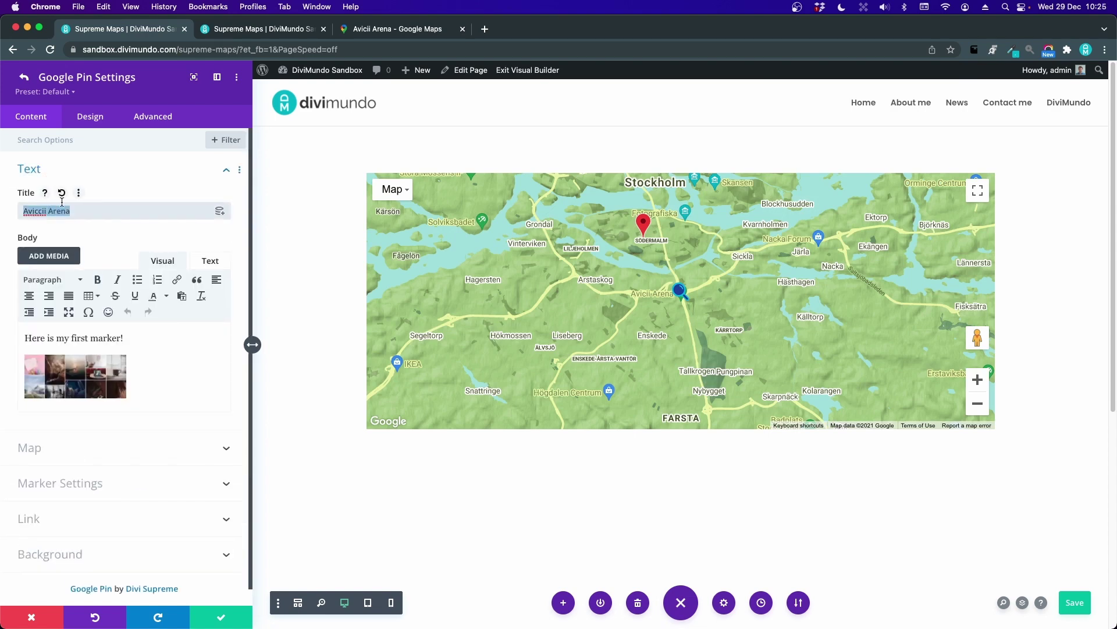
type("Södermalm")
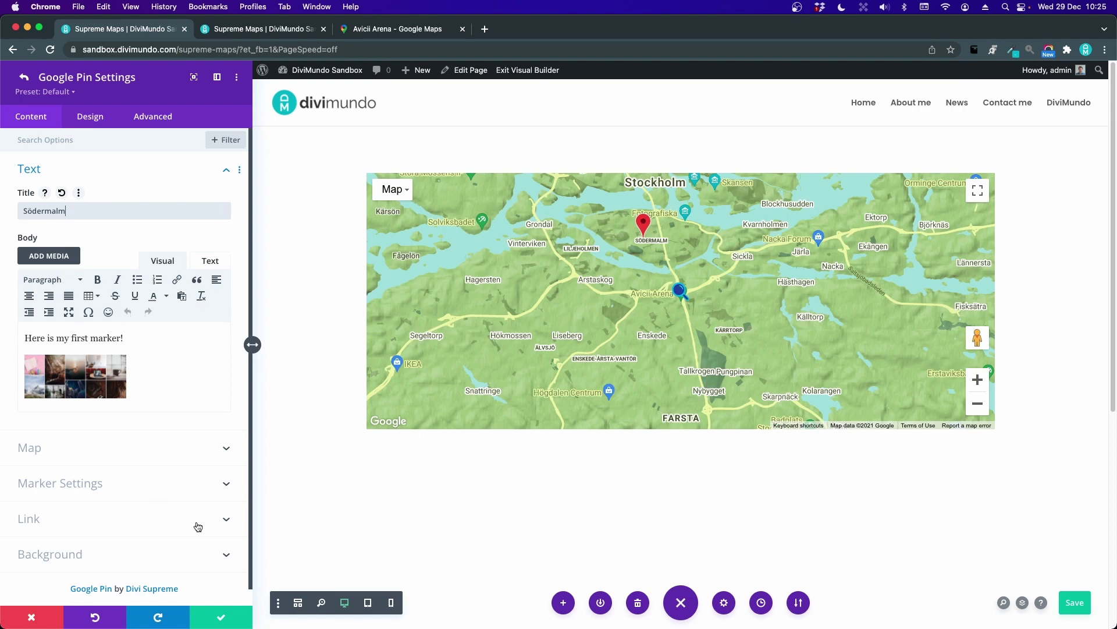
left_click(237, 624)
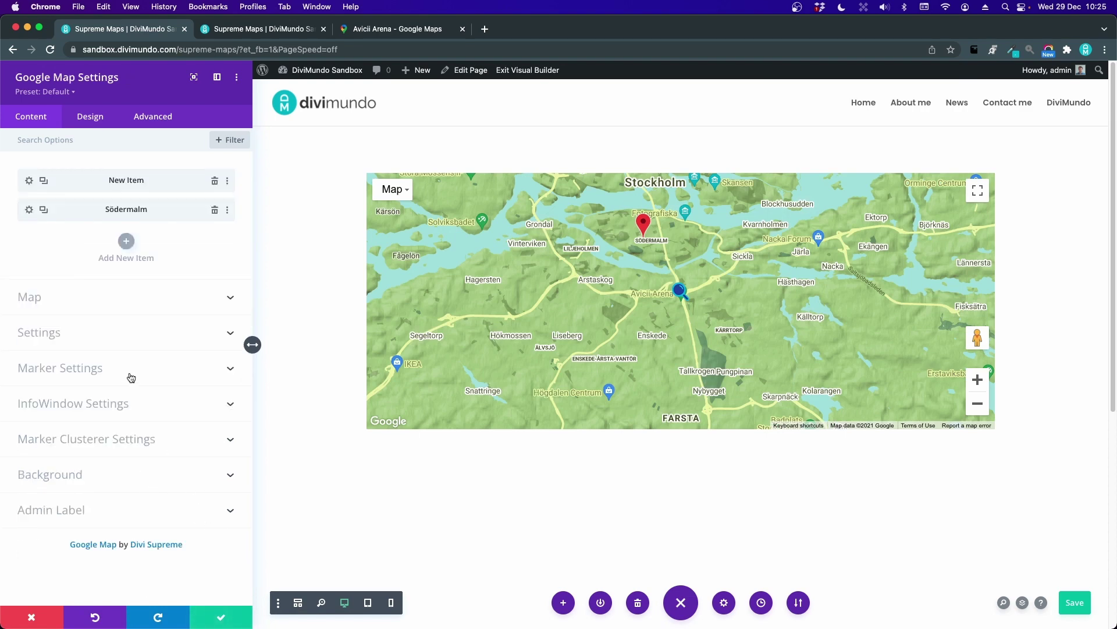
Zoom the map out to a regional view around Stockholm using the map center preview.
left_click(72, 303)
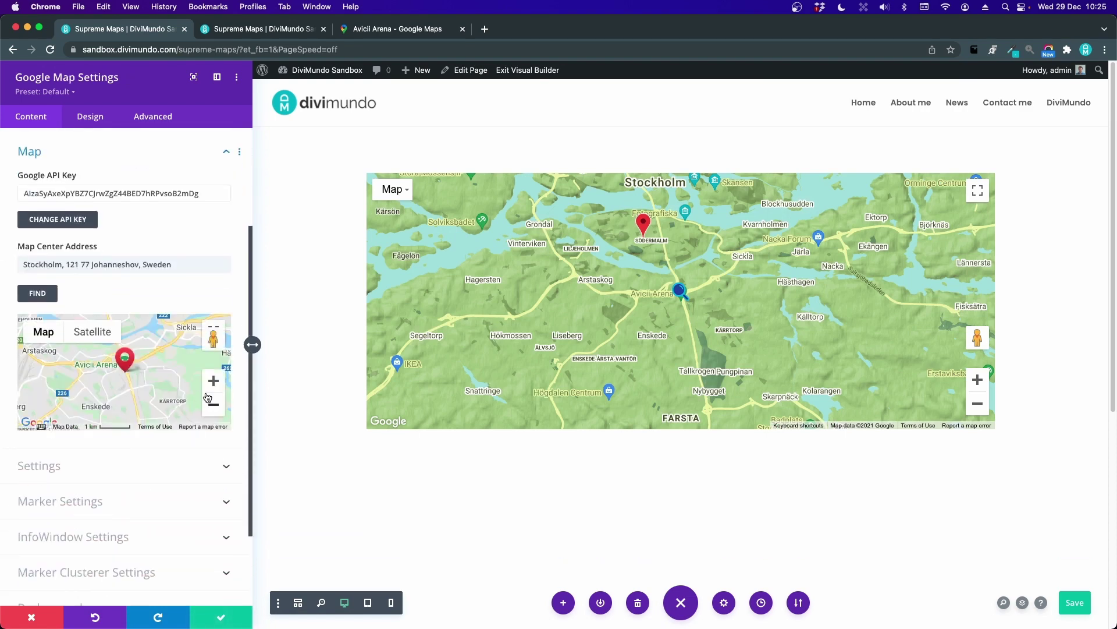
left_click(213, 409)
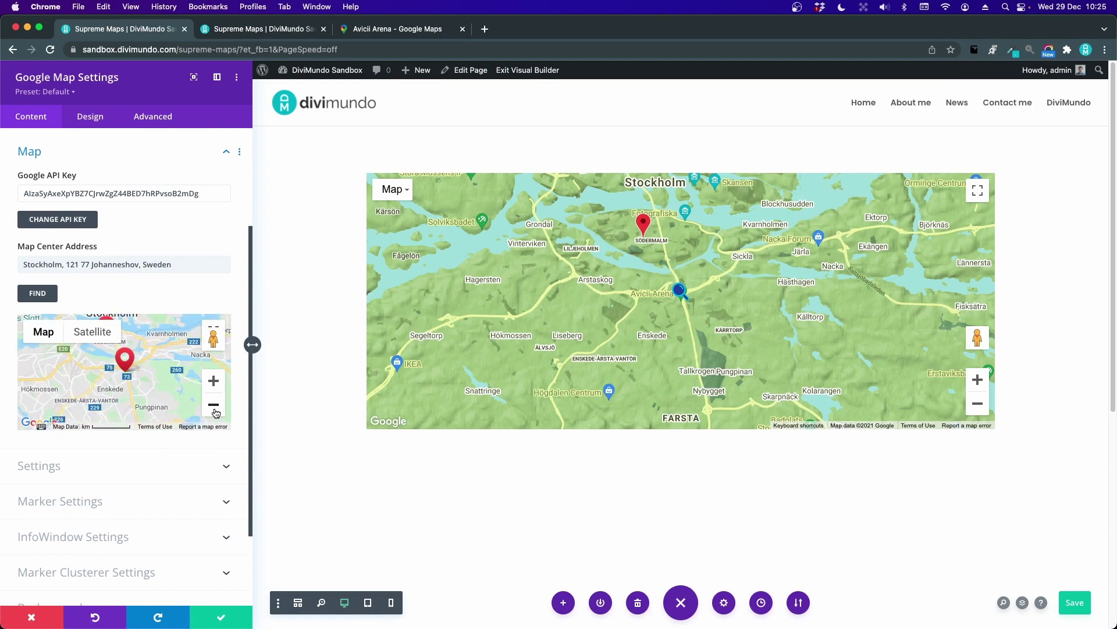
left_click(214, 405)
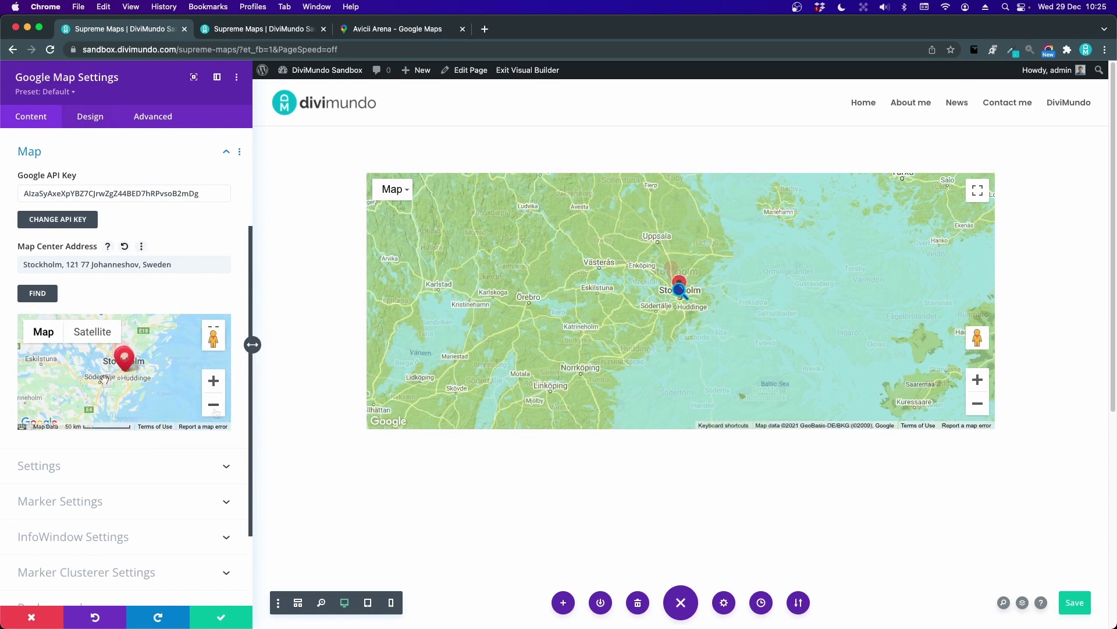
Turn on the marker clusterer for the Google map.
scroll(107, 459, "down", 2)
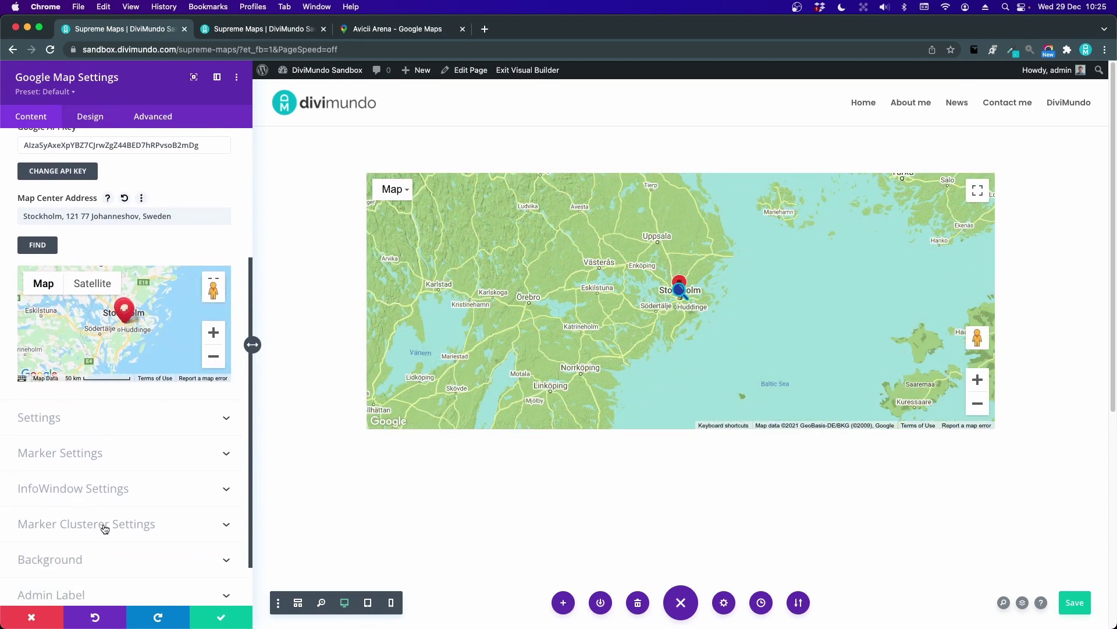
left_click(104, 526)
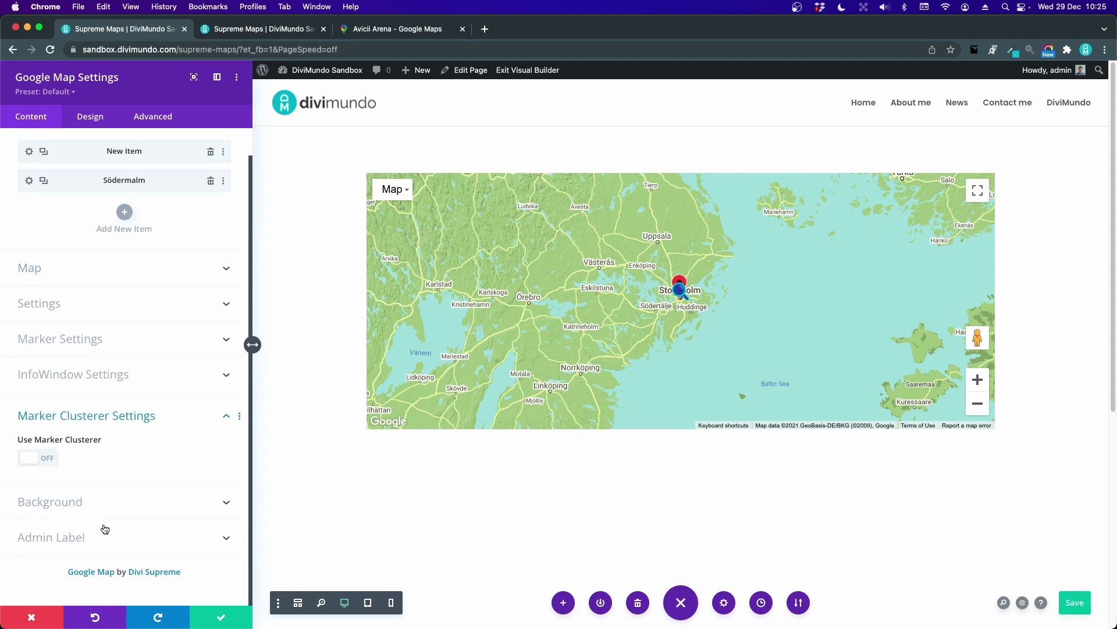
left_click(32, 460)
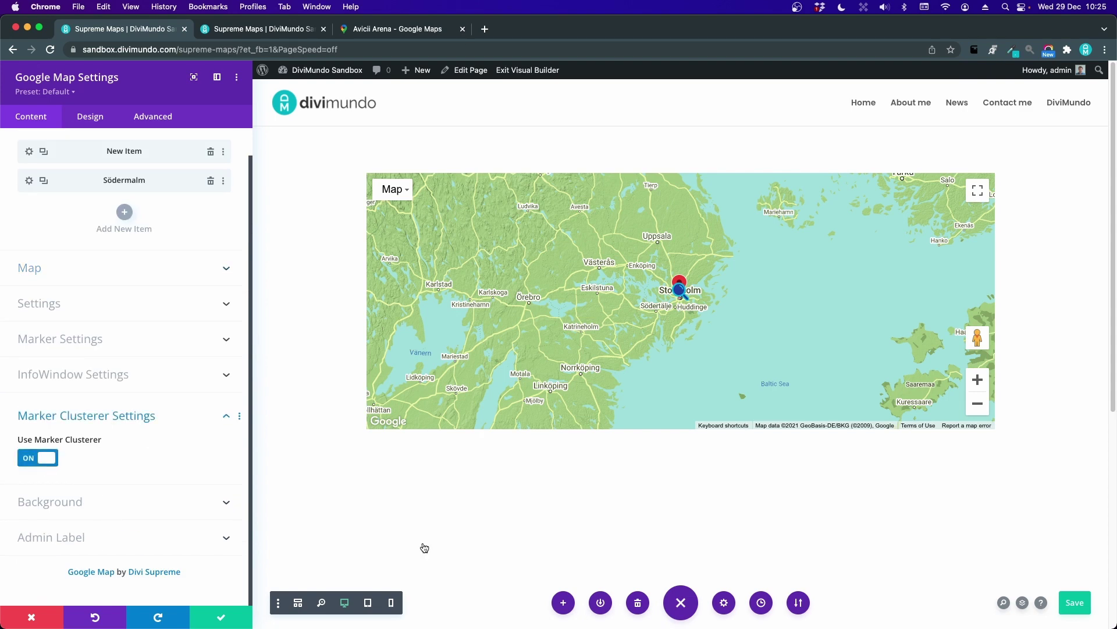
Check the live page's map by expanding the marker cluster at Stockholm and opening the Södermalm marker's info window.
left_click(236, 32)
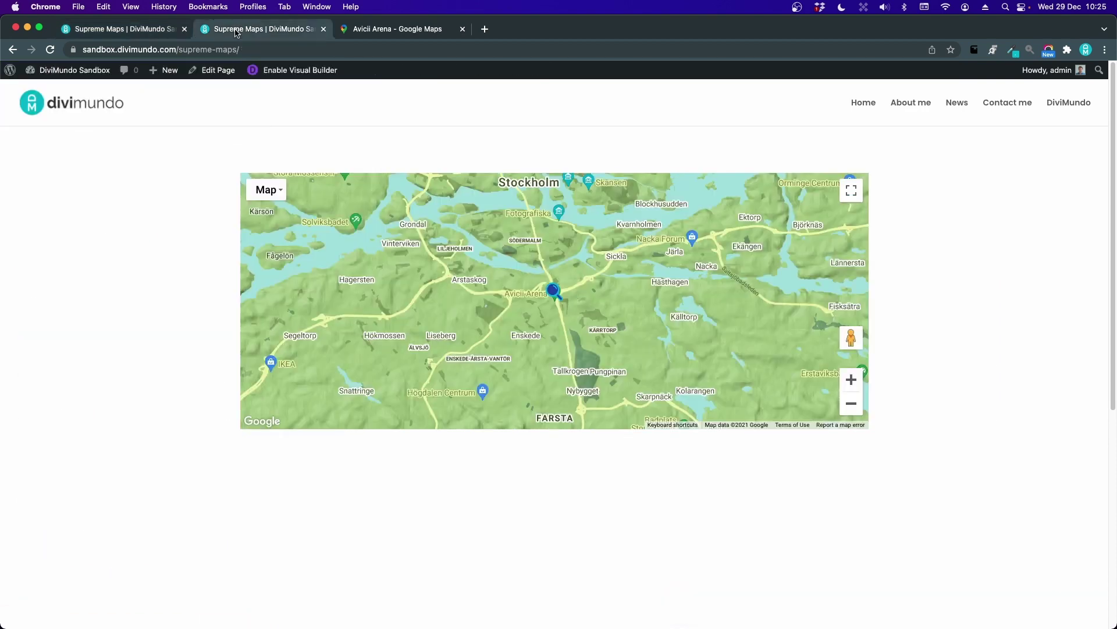
scroll(556, 343, "down", 5)
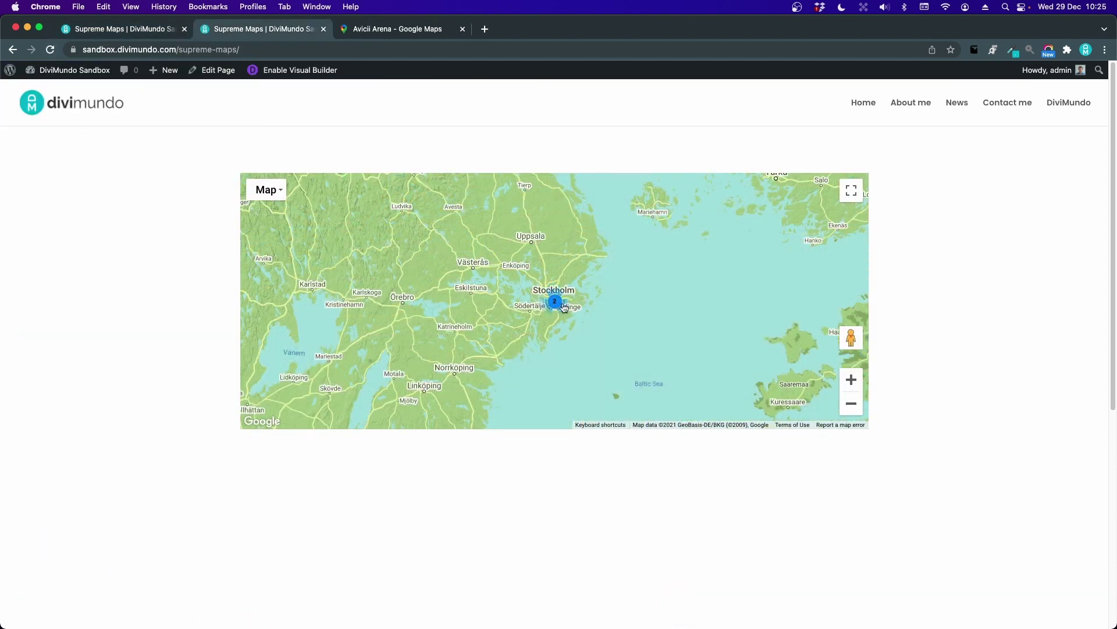
left_click(554, 306)
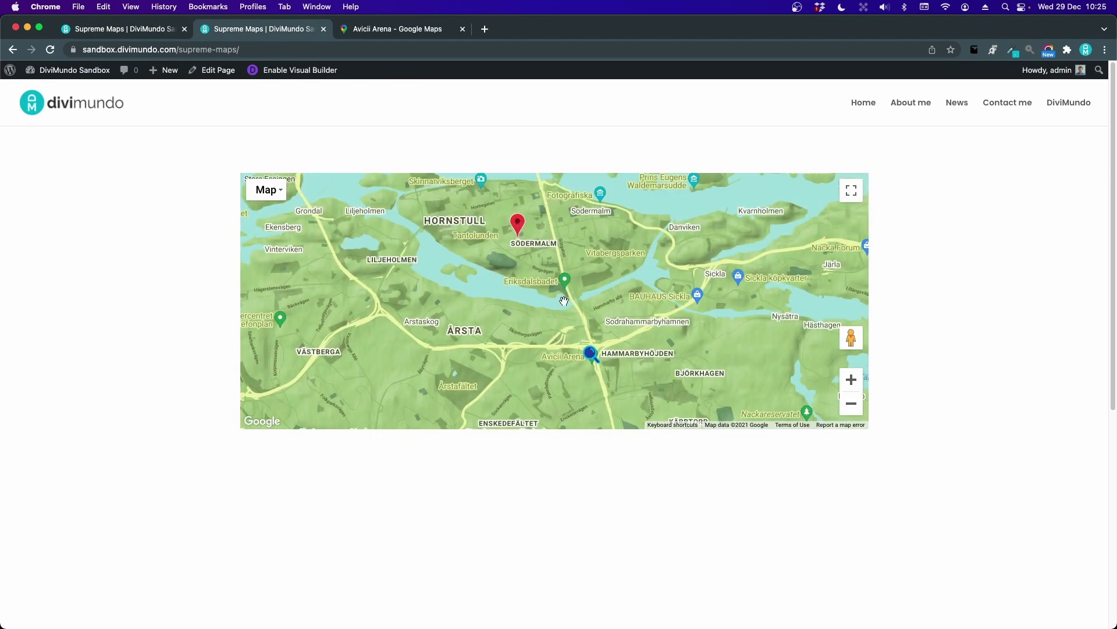
left_click_drag(577, 281, 555, 370)
left_click(499, 317)
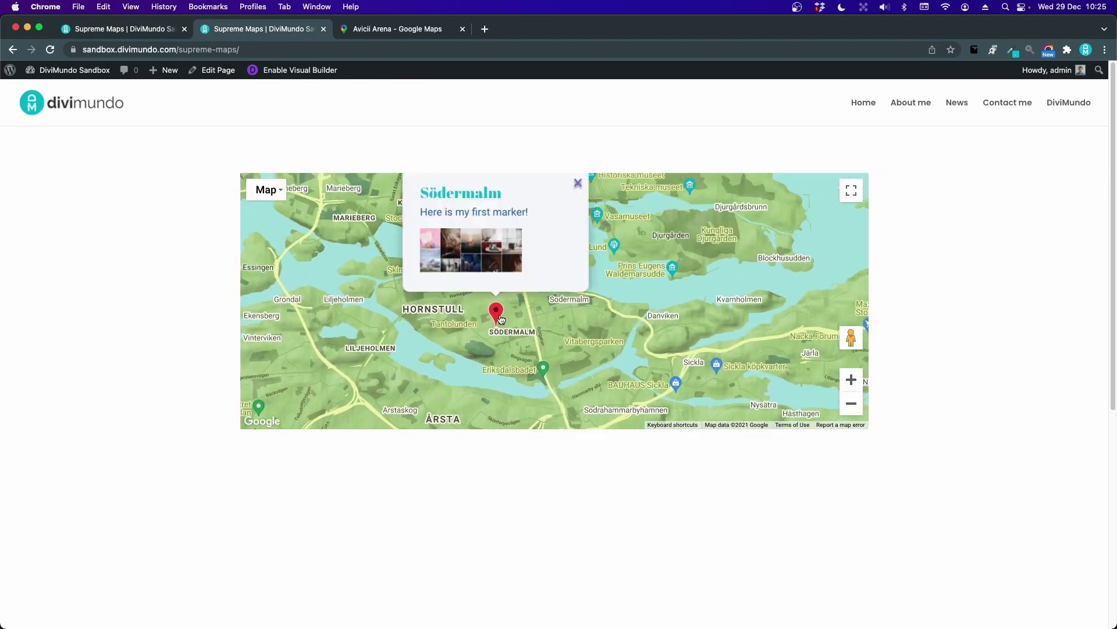
left_click(500, 318)
left_click_drag(500, 319, 486, 382)
left_click(486, 382)
left_click(485, 379)
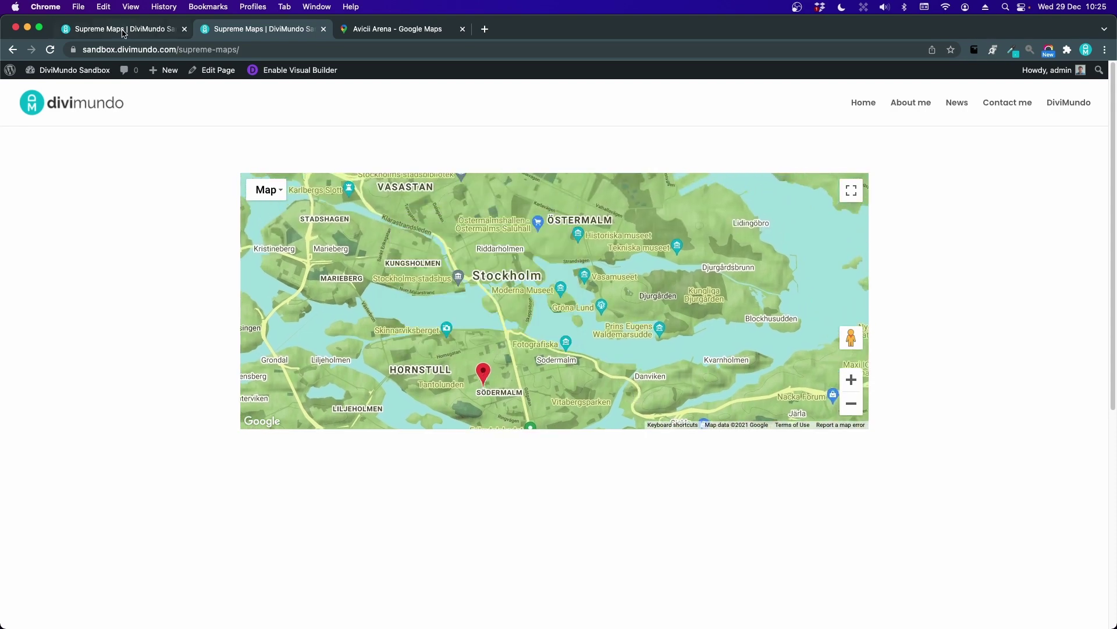
Return to the builder, set the Google map's saturation to 0% in its design settings and close the module settings.
left_click(124, 32)
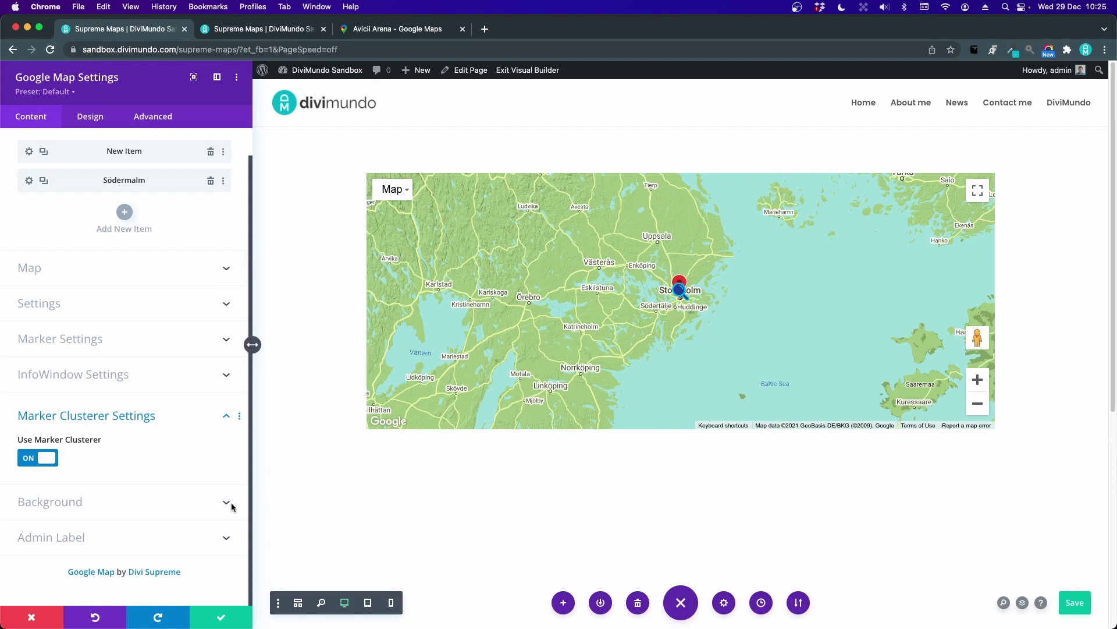
left_click(91, 116)
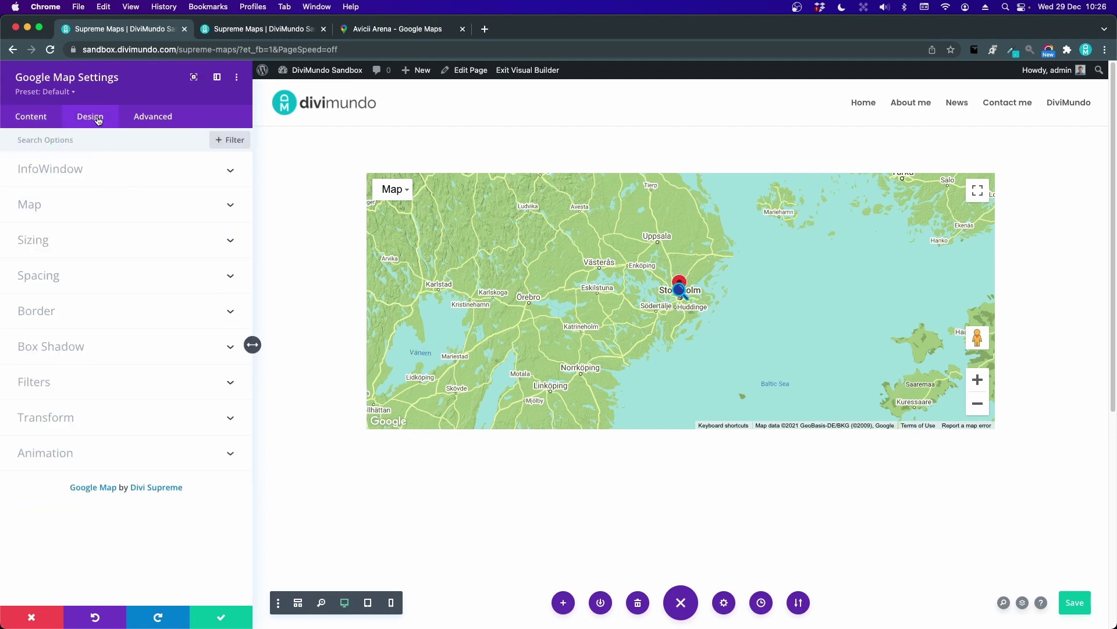
left_click(58, 208)
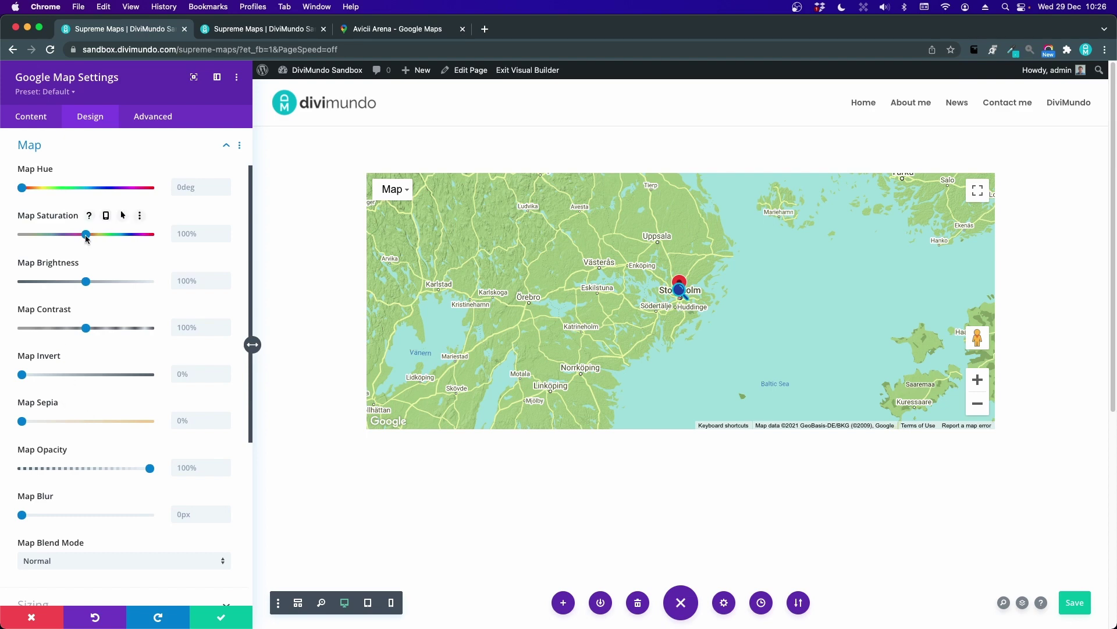
left_click_drag(86, 236, 22, 235)
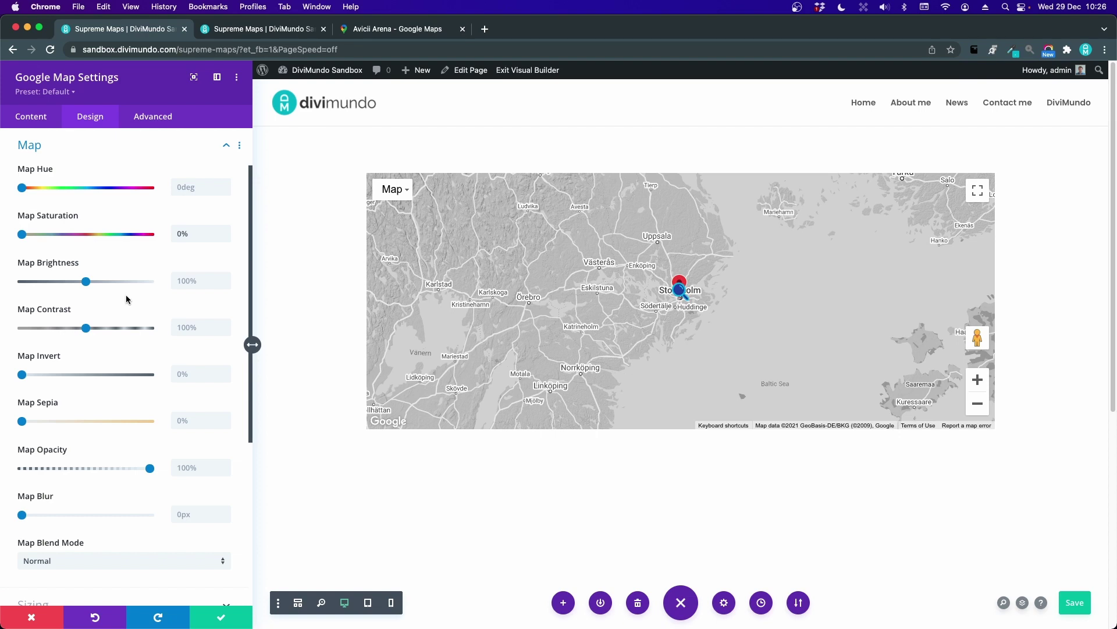
key("Escape")
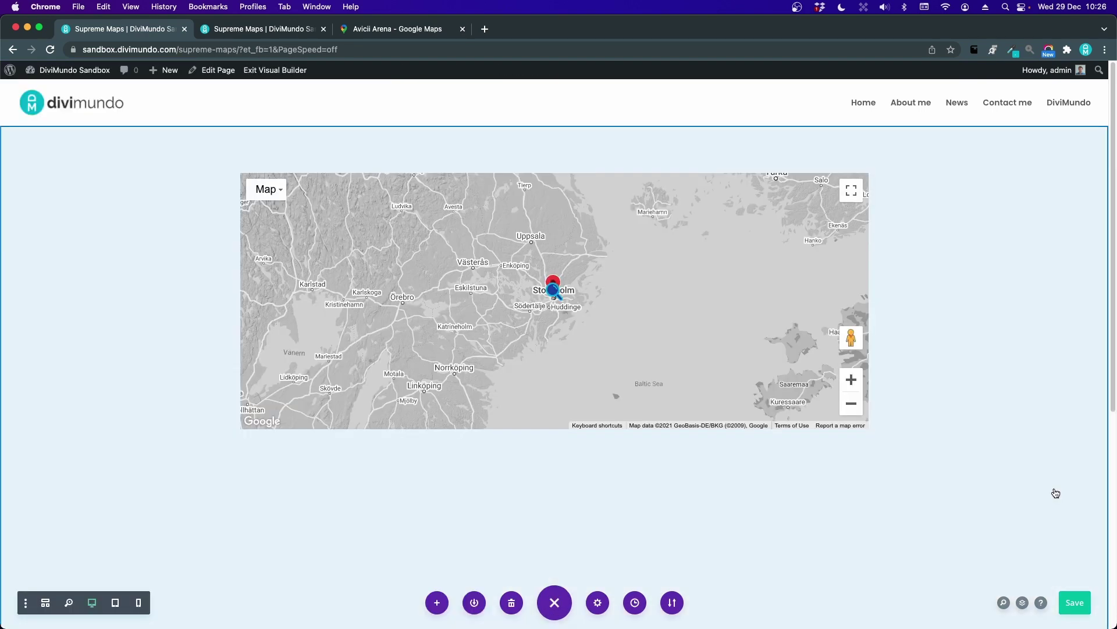
Add a single-column row below the Google map and insert a Leaflet Map module in it.
mouse_move(1018, 450)
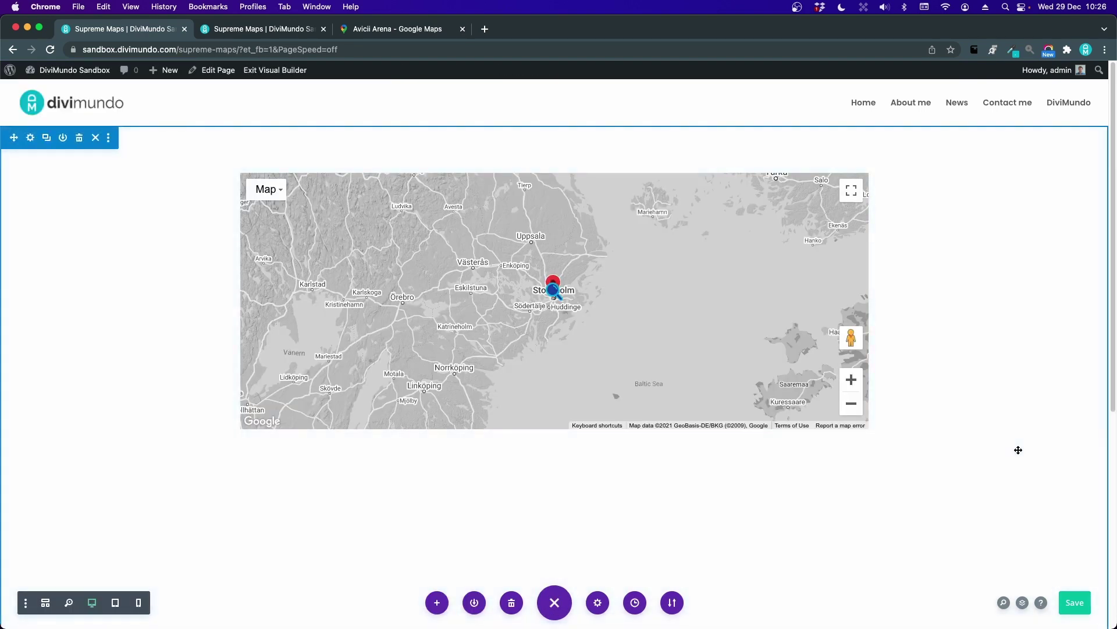
scroll(879, 478, "down", 3)
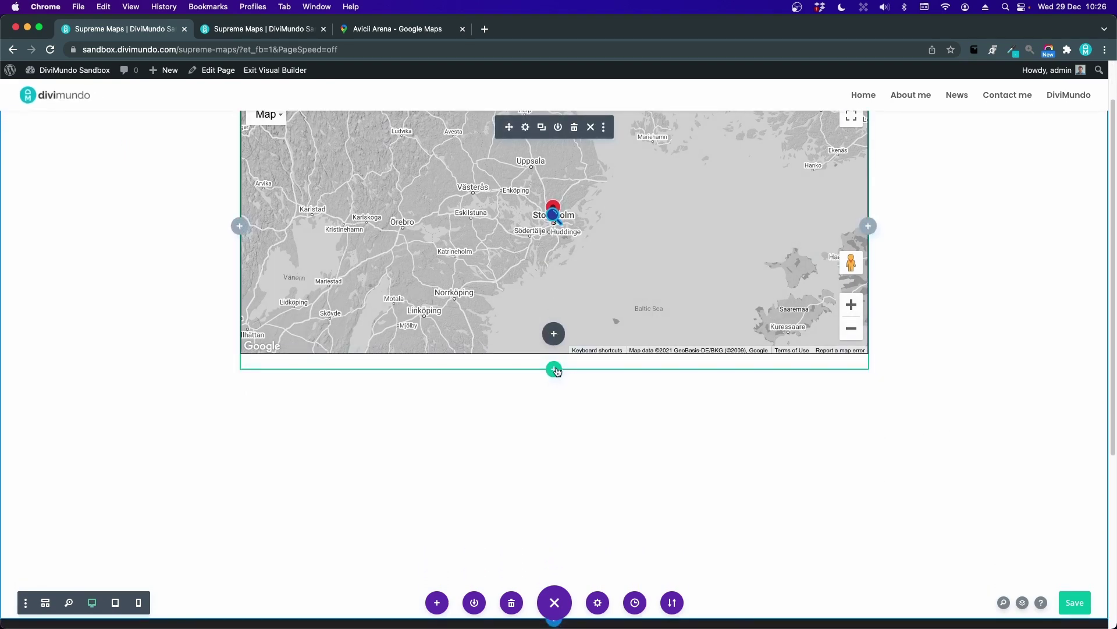
left_click(556, 371)
left_click(487, 178)
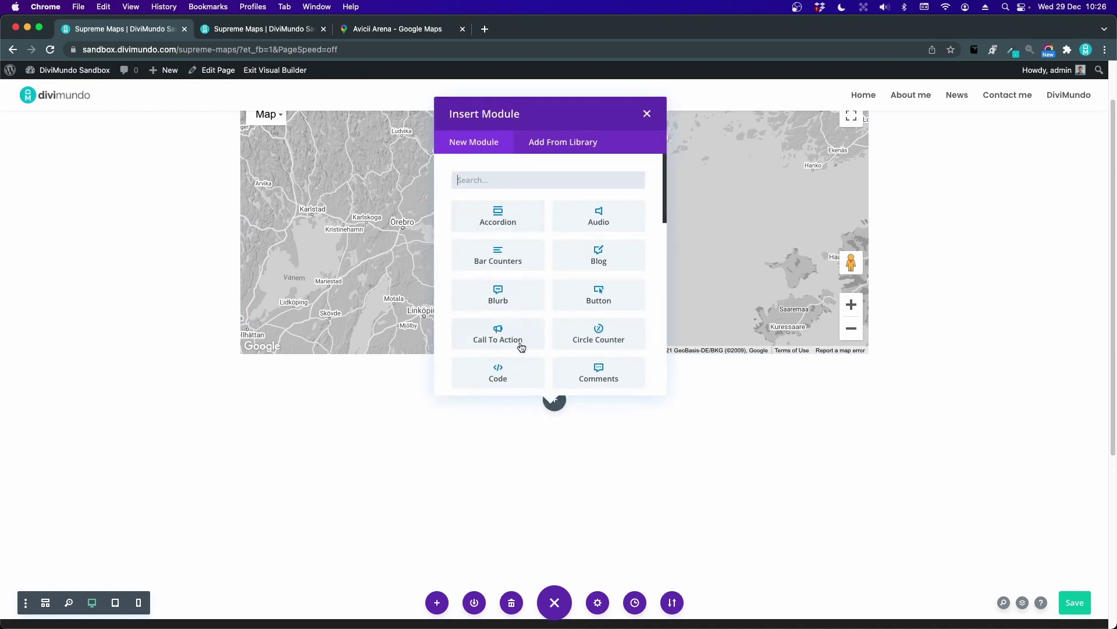
type("leaf")
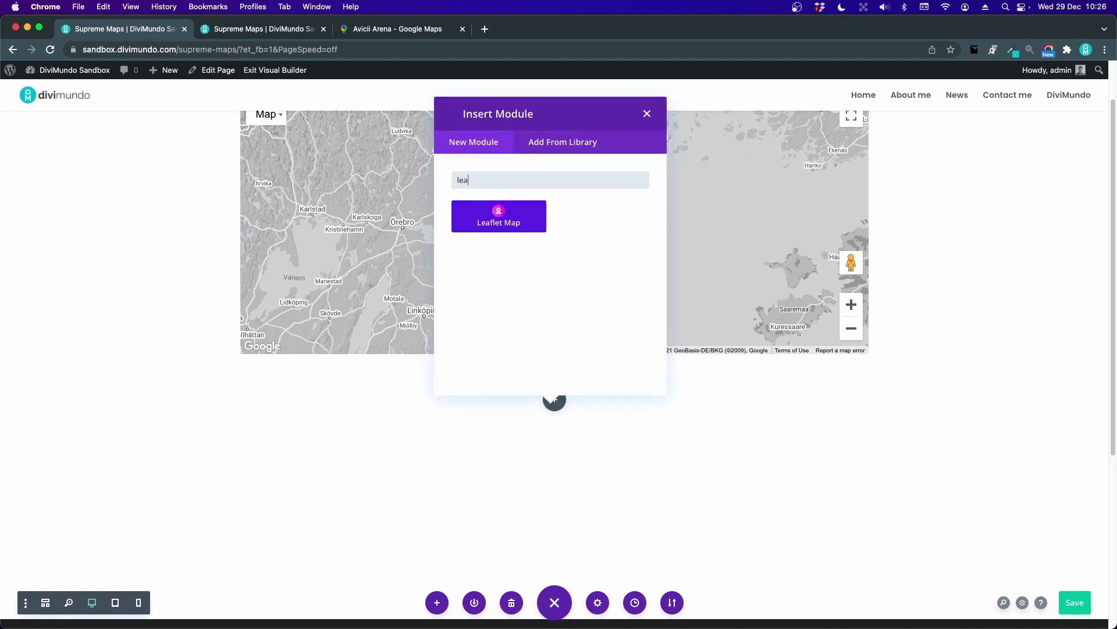
left_click(523, 210)
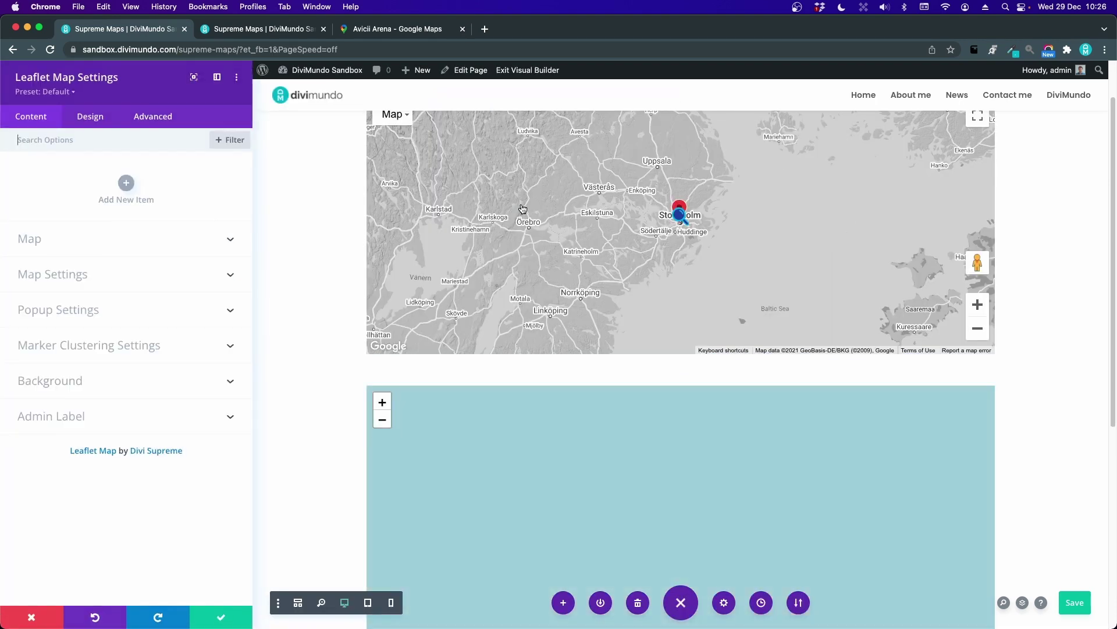
scroll(338, 309, "down", 3)
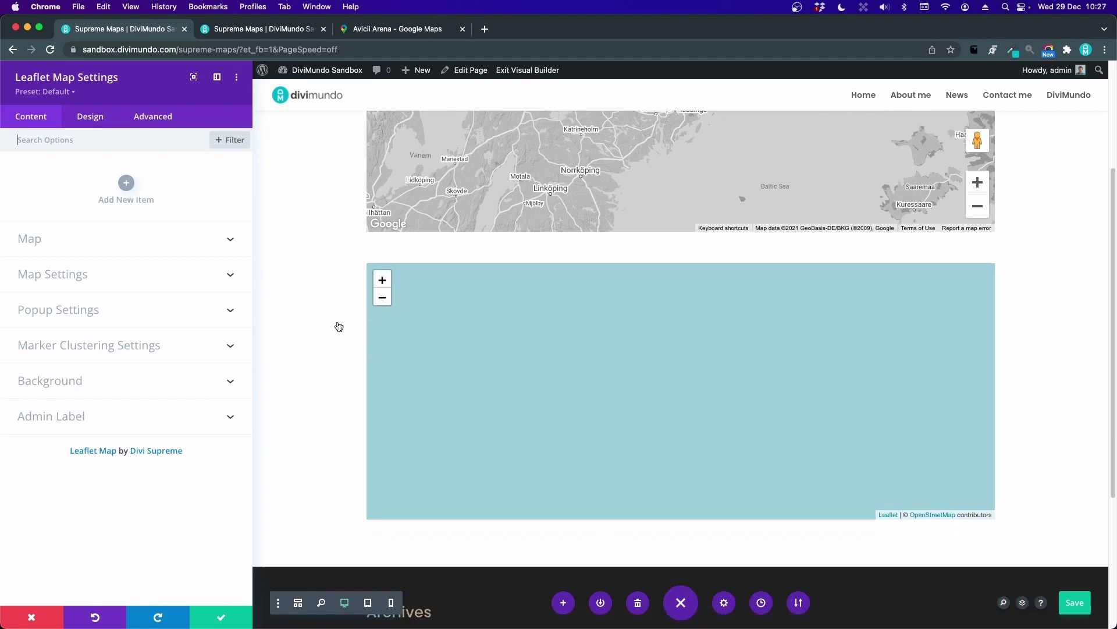
Enable custom latitude and longitude for the Leaflet map and copy Avicii Arena's coordinates from Google Maps.
left_click(36, 239)
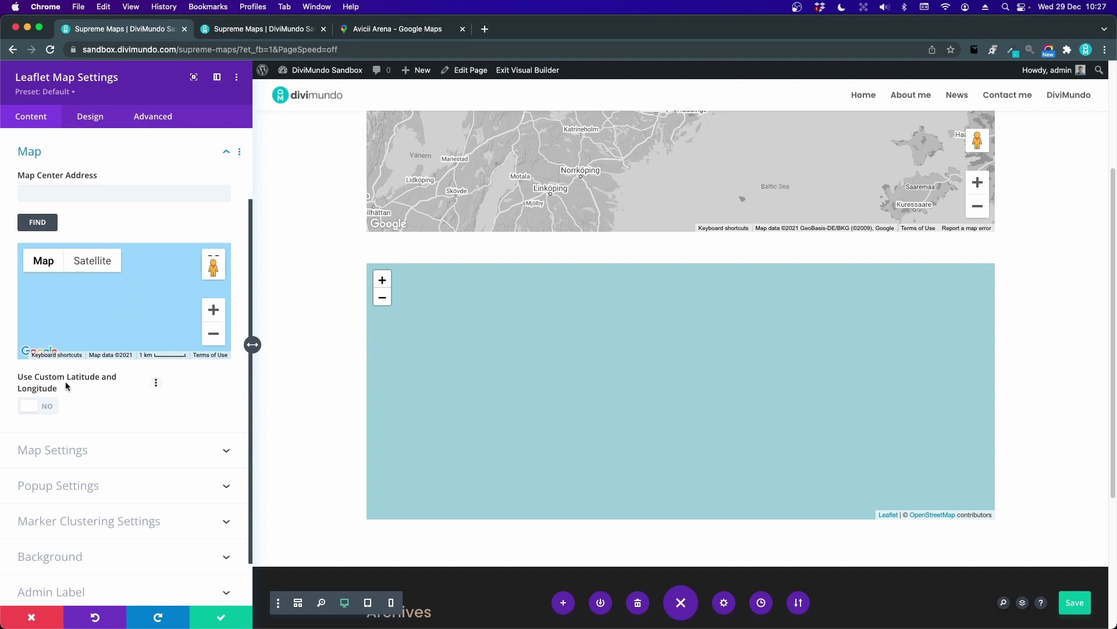
left_click(45, 407)
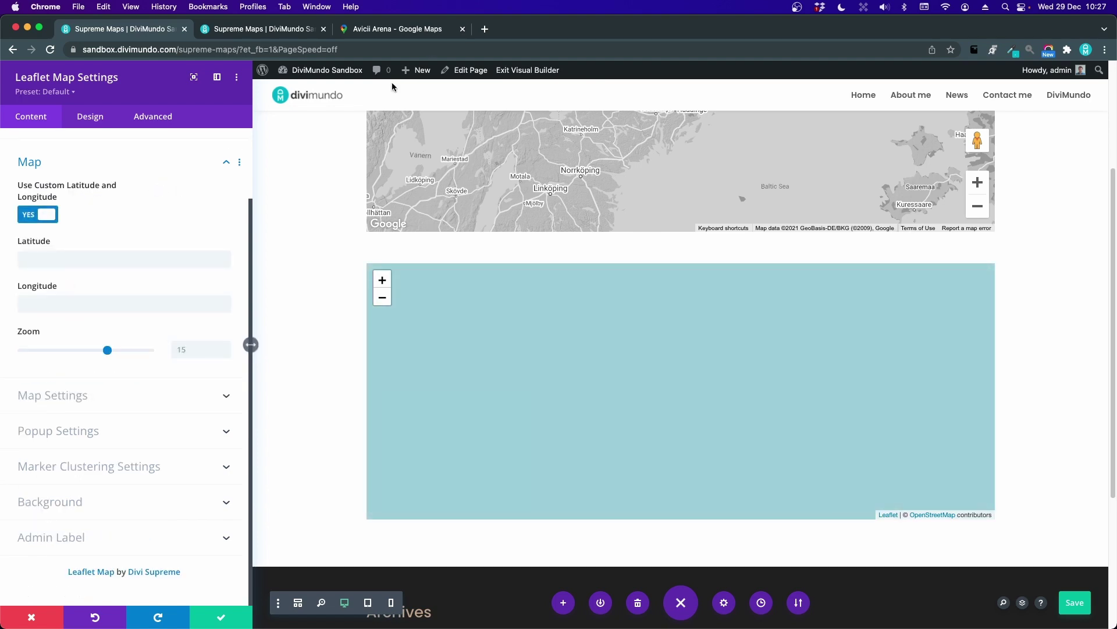
left_click(376, 31)
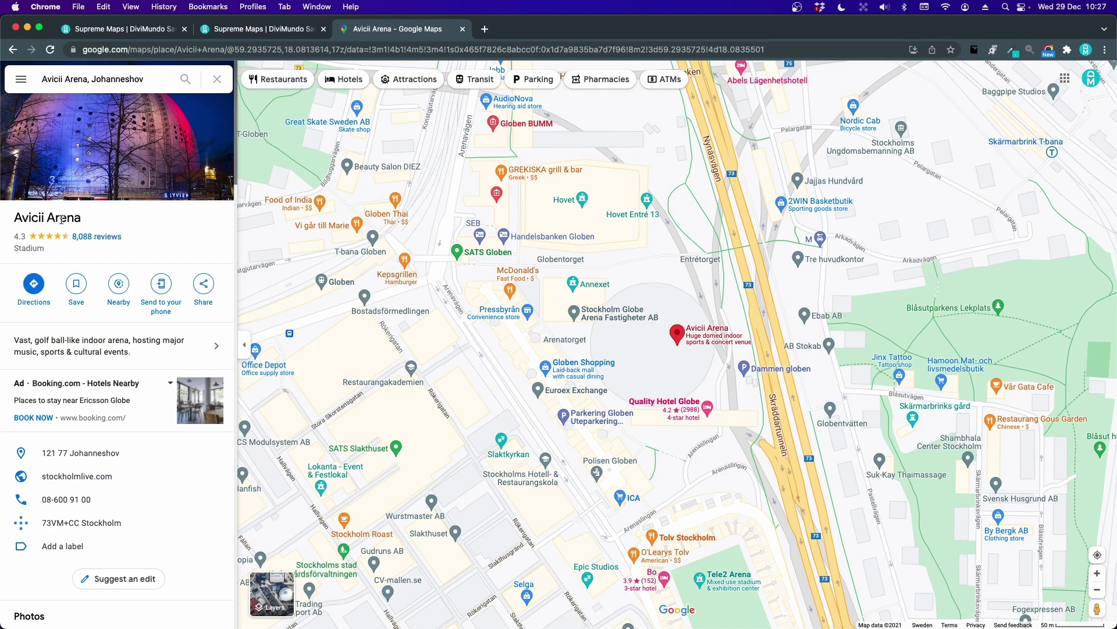
right_click(681, 338)
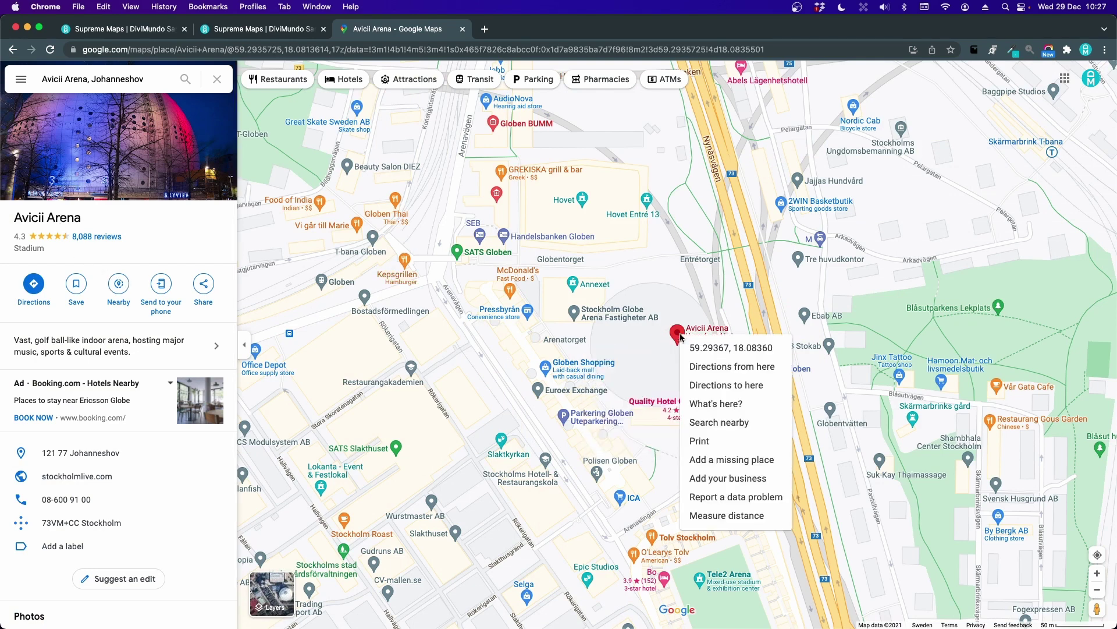
left_click(739, 351)
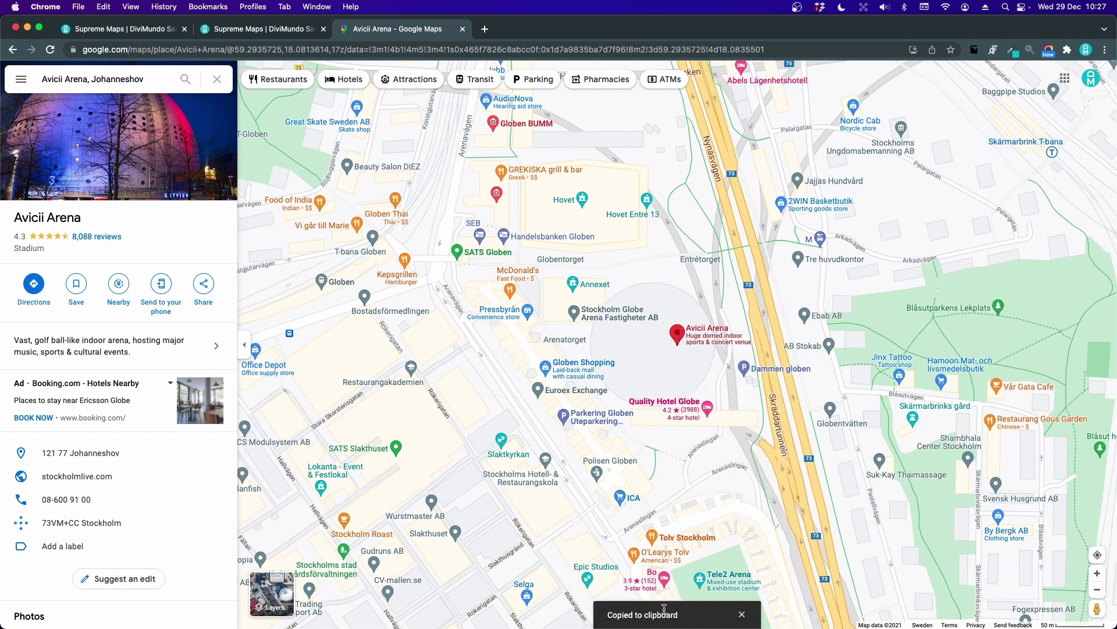
Back in the builder, set the Leaflet map's latitude to 59.293671095691856 using the copied coordinates.
left_click(173, 36)
left_click(117, 258)
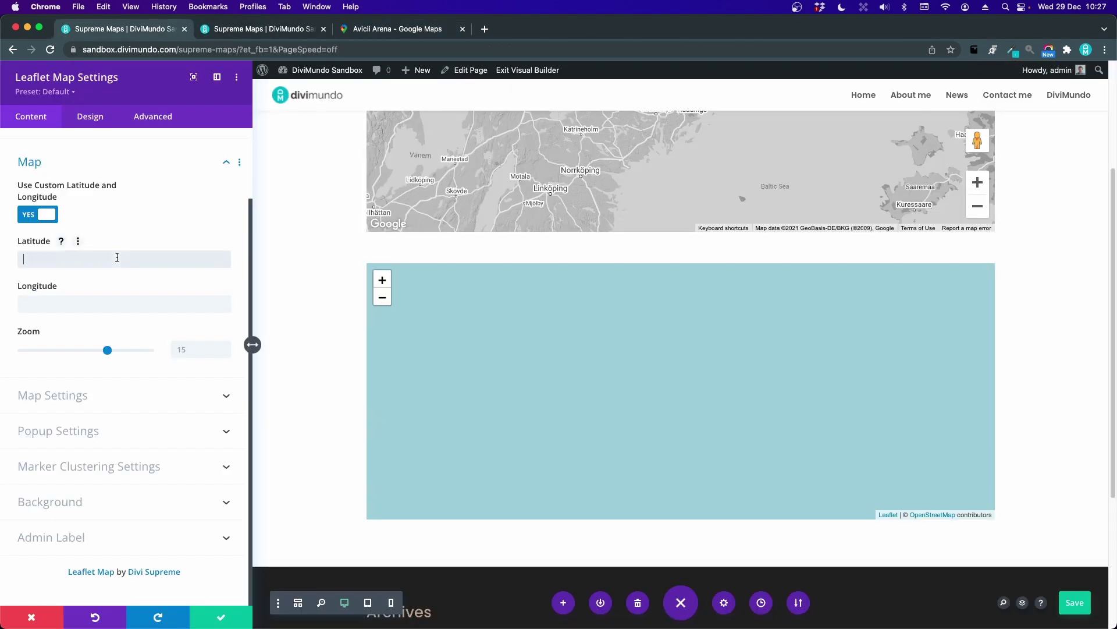
key("super+v")
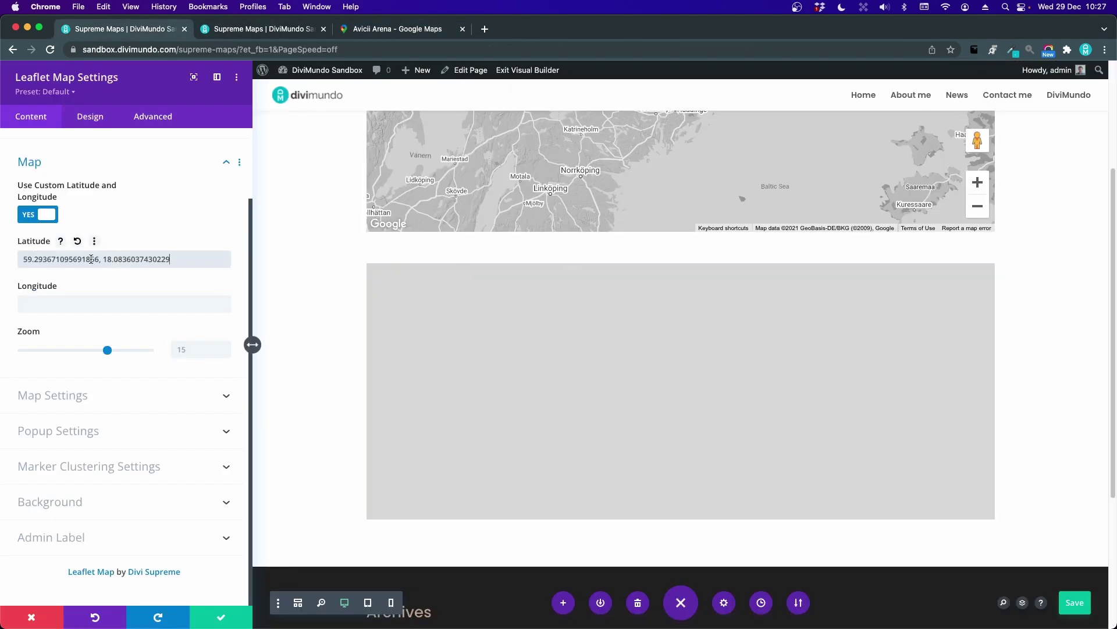
left_click_drag(98, 260, 195, 258)
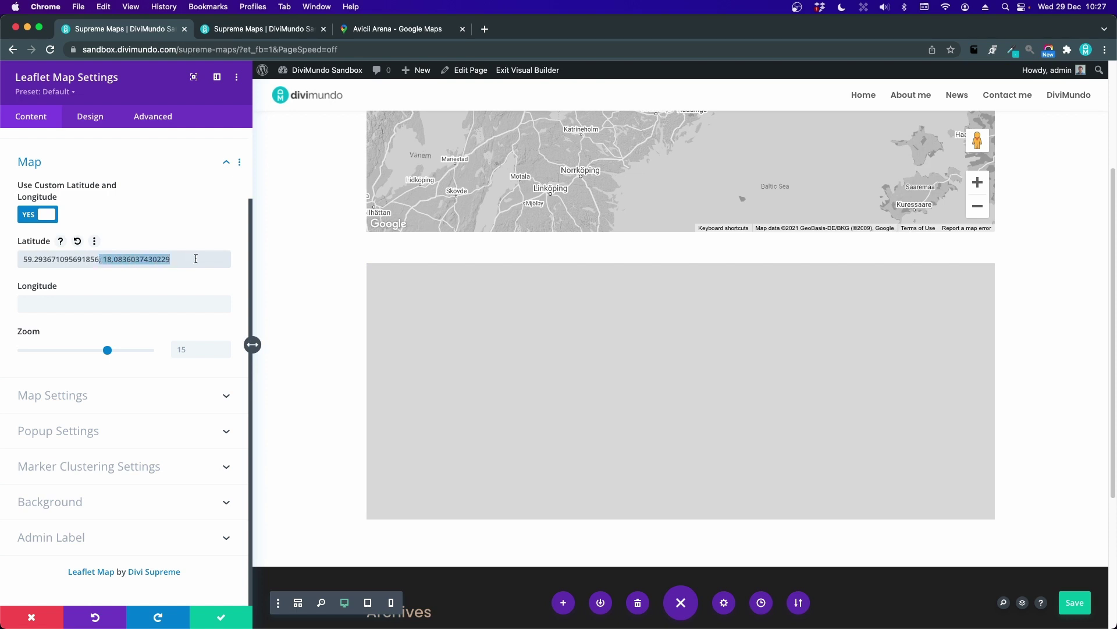
key("BackSpace")
Set the Leaflet map's longitude to 18.0836037430229 and its zoom level to 12.
left_click(137, 297)
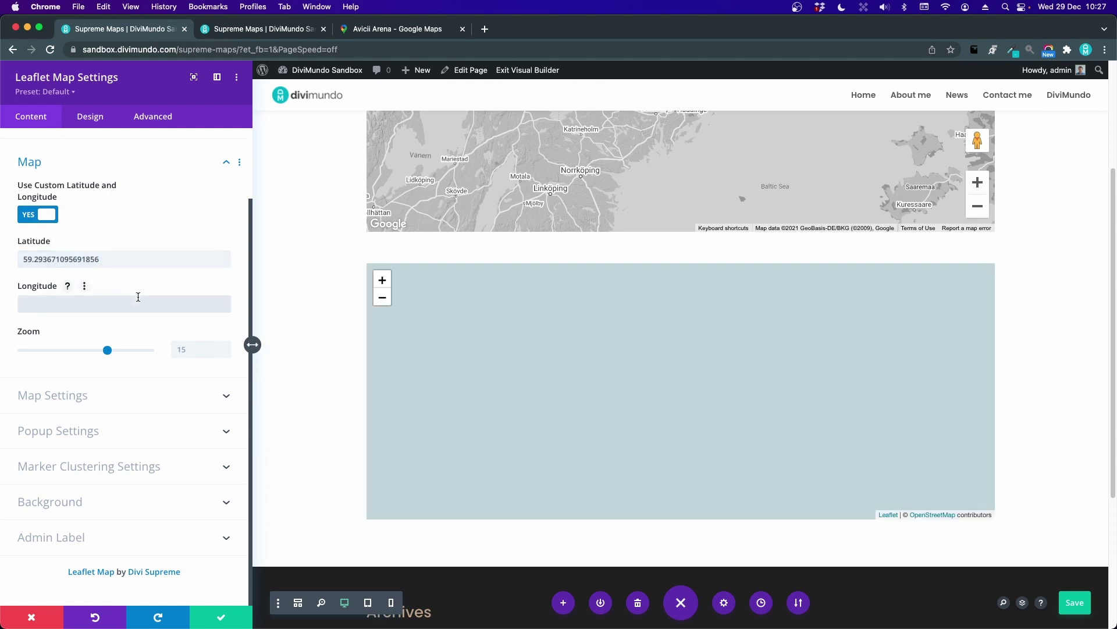
key("super+v")
left_click_drag(102, 303, 23, 304)
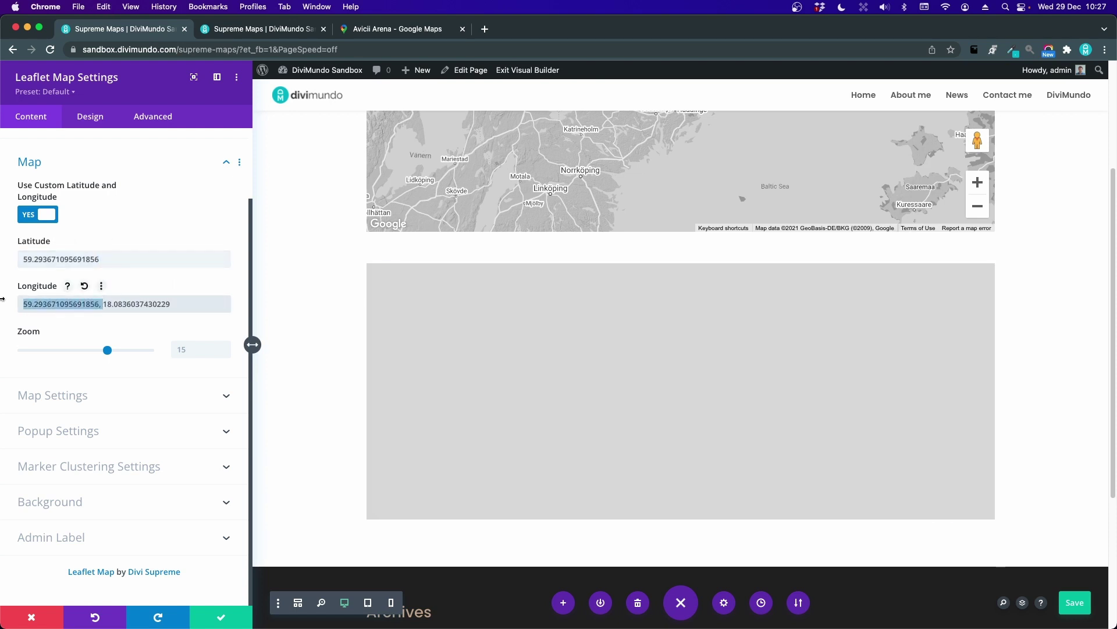
key("BackSpace")
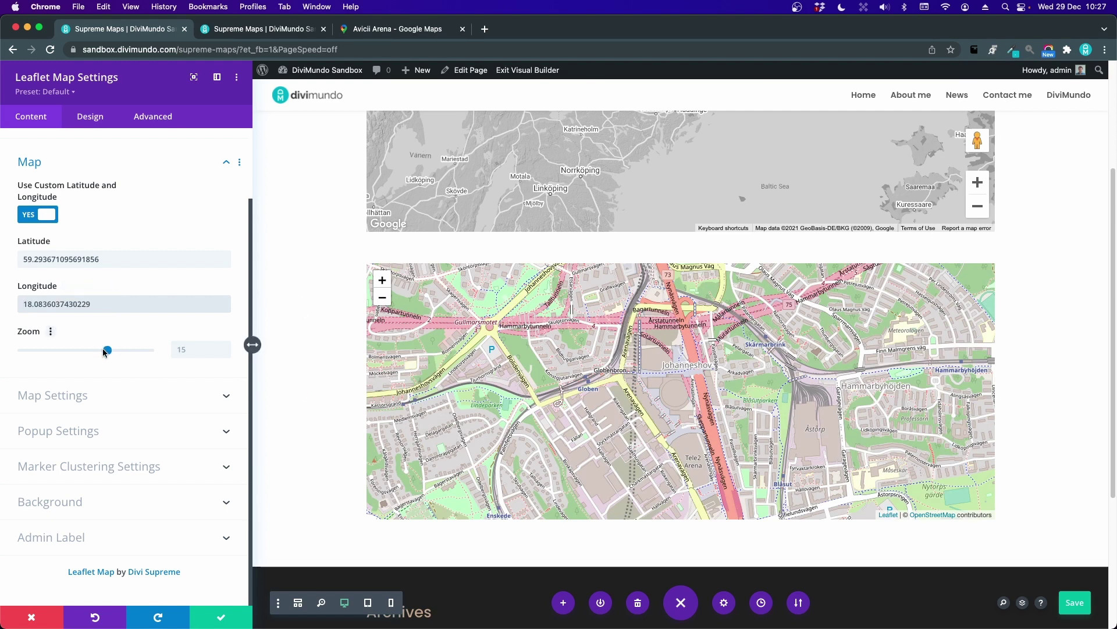
left_click_drag(108, 352, 127, 354)
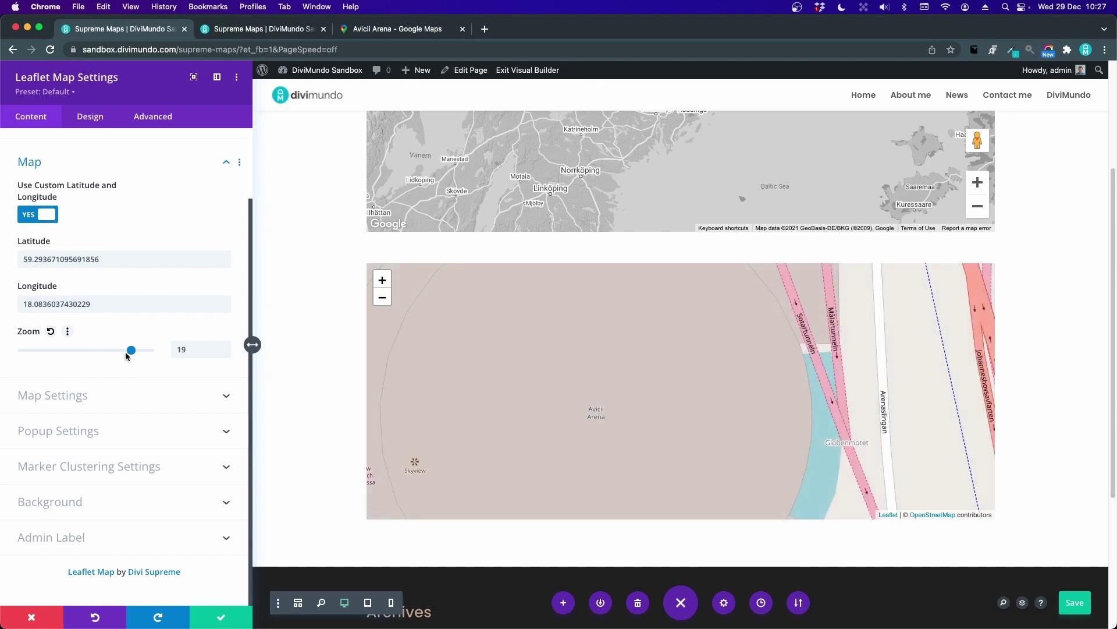
left_click(88, 350)
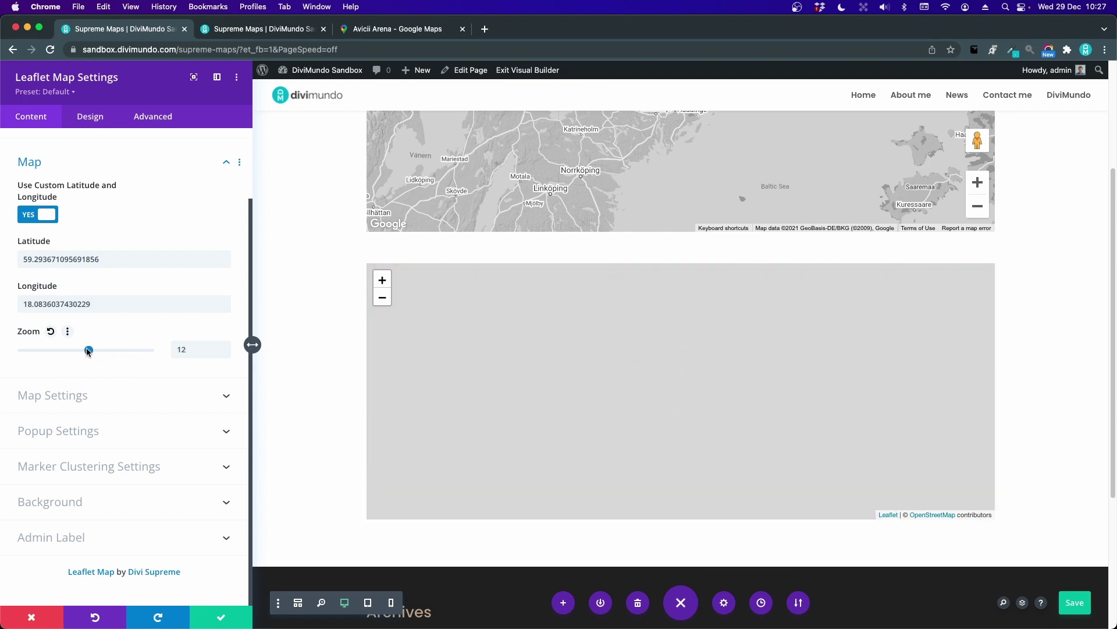
Add a new pin item to the Leaflet map and enable custom latitude and longitude for it.
scroll(92, 350, "up", 3)
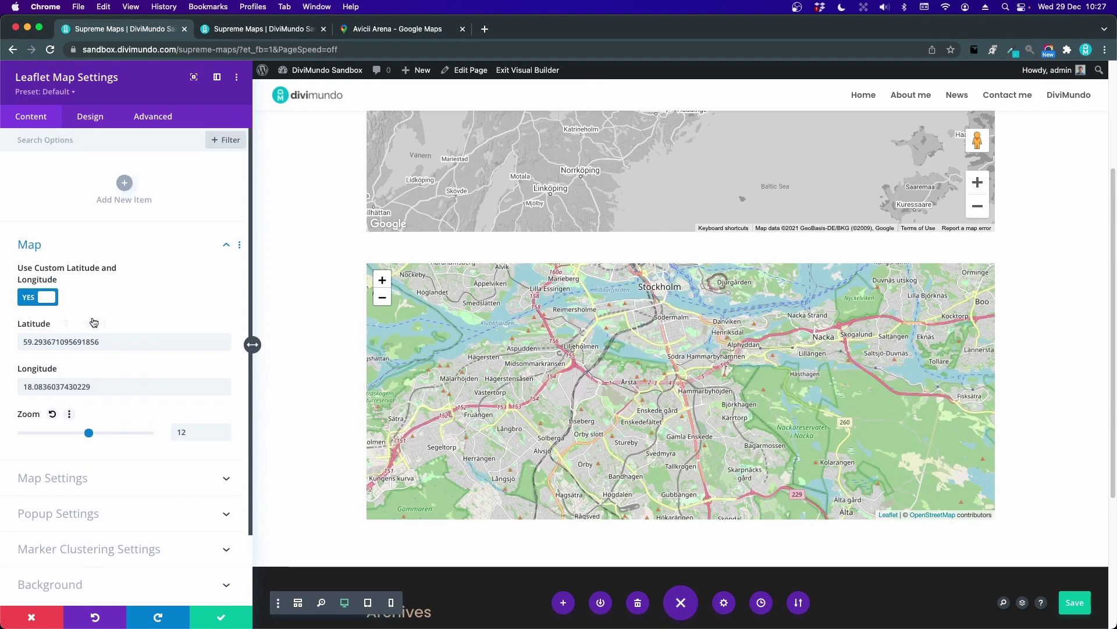
left_click(119, 188)
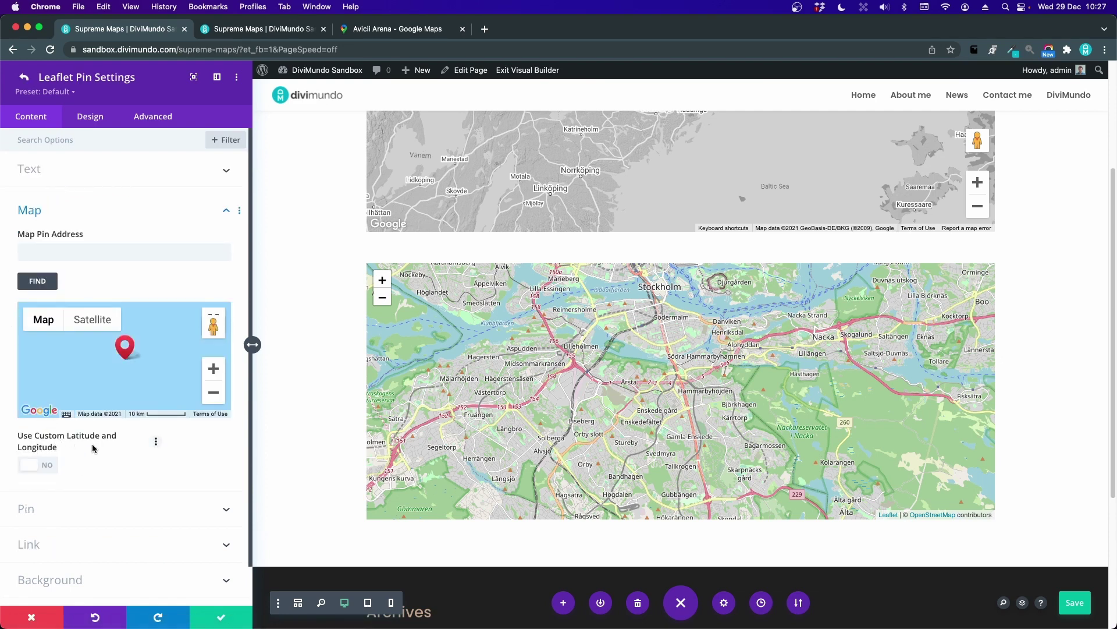
left_click(34, 464)
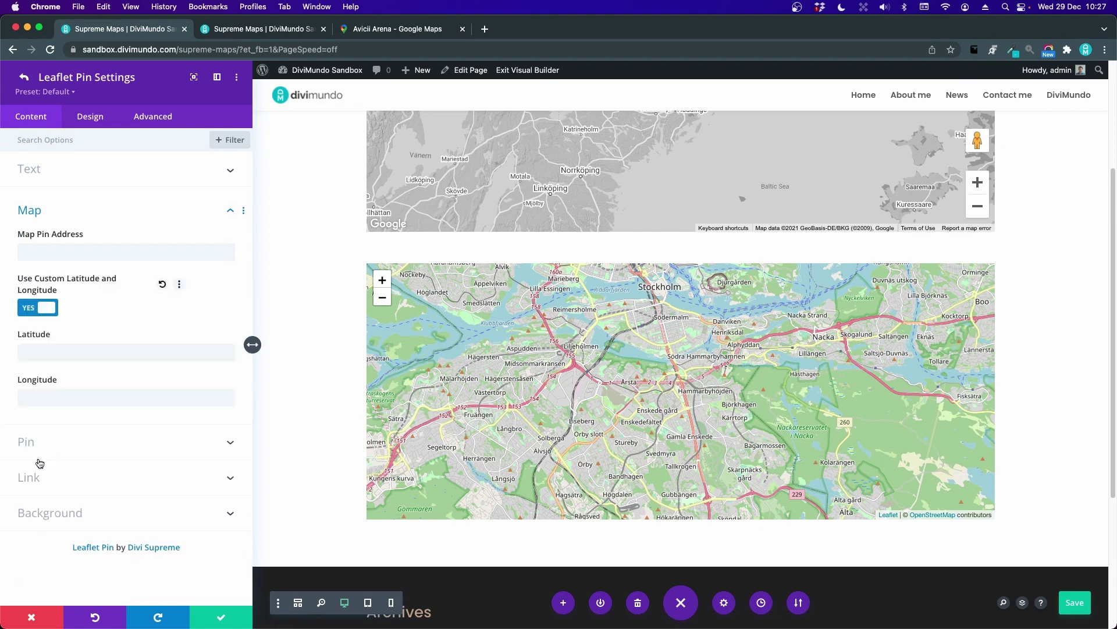
Turn off the pin's custom latitude and longitude and locate it by the map pin address "Aviccii Arena".
left_click(30, 306)
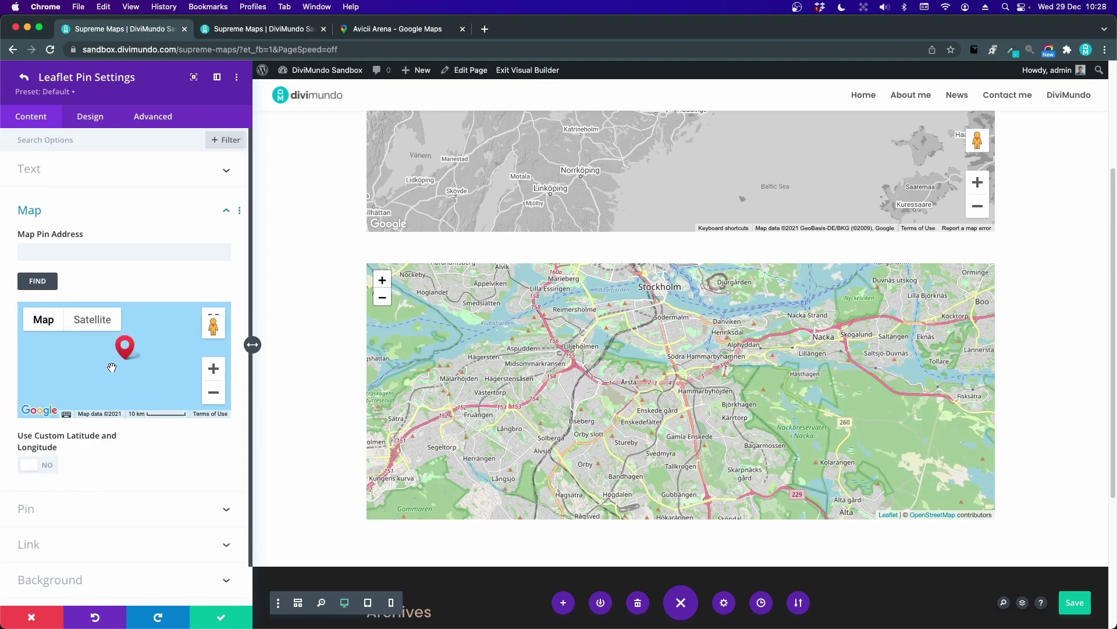
left_click(84, 249)
type("Aviccii Arena")
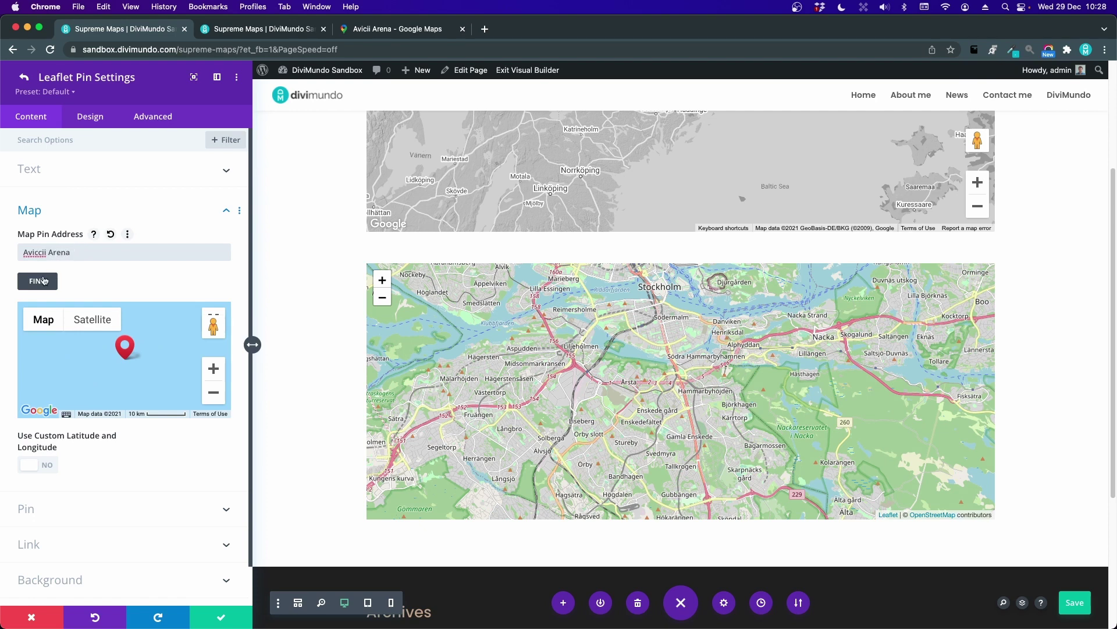
left_click(43, 280)
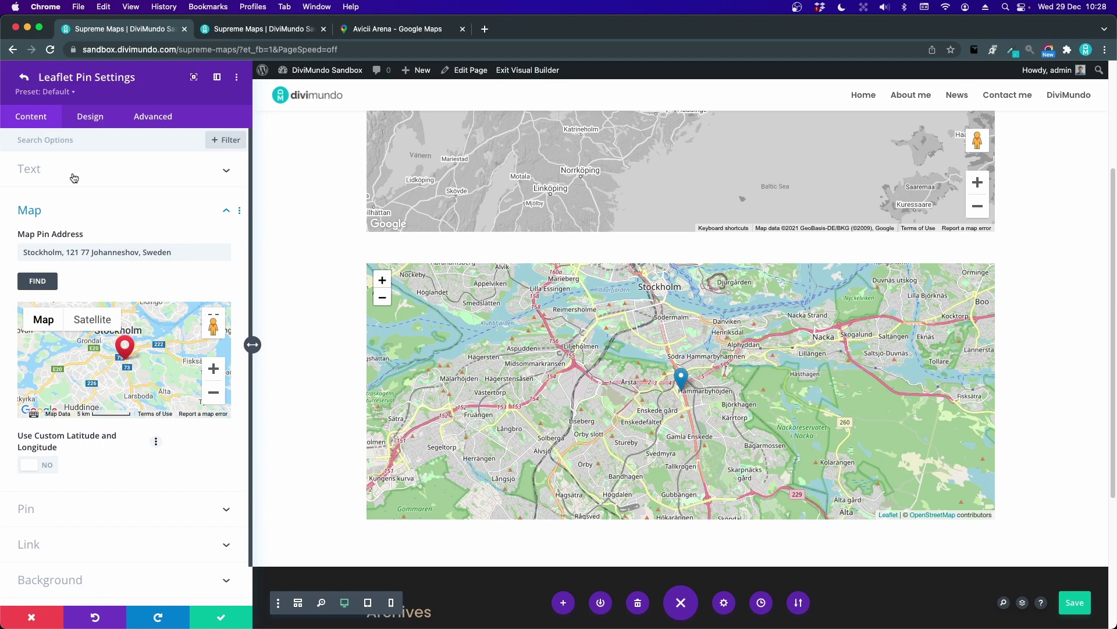
left_click(23, 77)
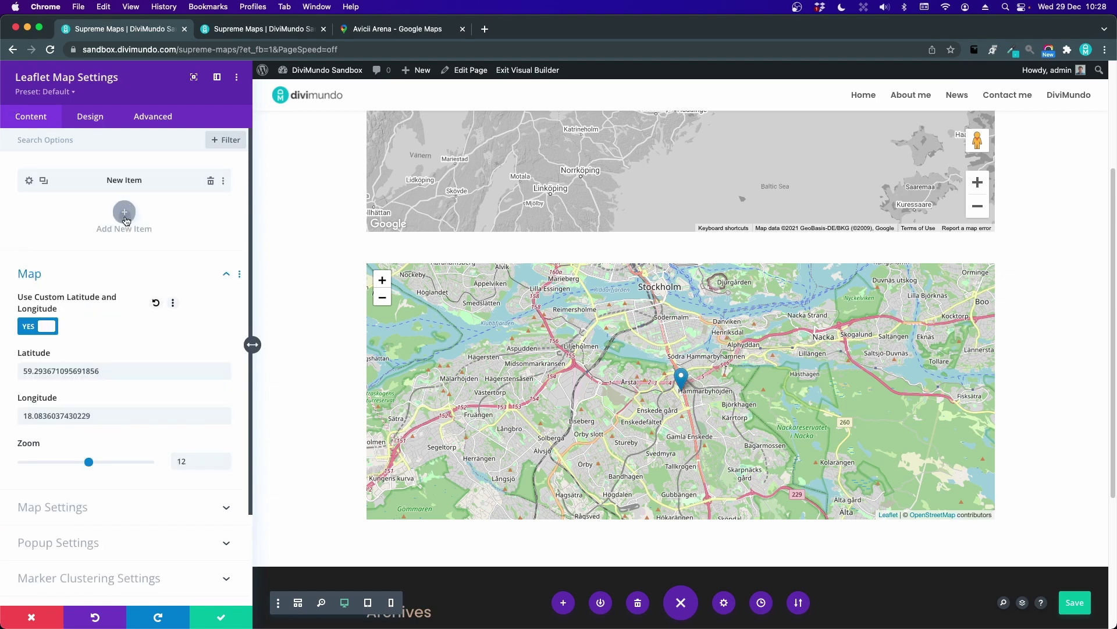
Add a second pin to the Leaflet map and locate it at the address Södermalm.
left_click(125, 220)
left_click(103, 252)
type("Sö")
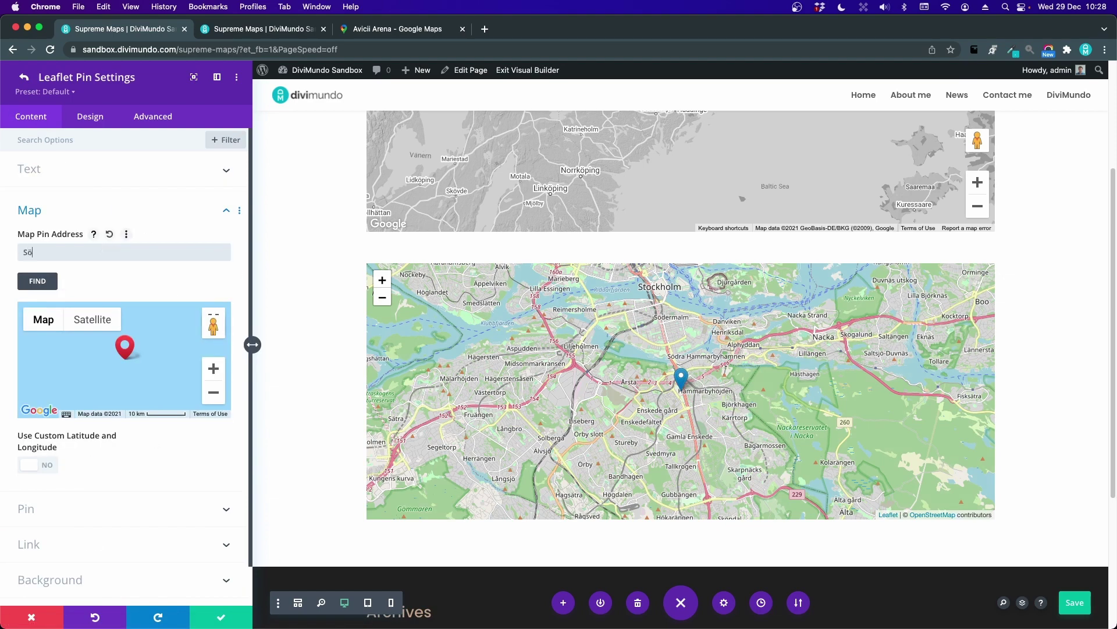
type("ermalm")
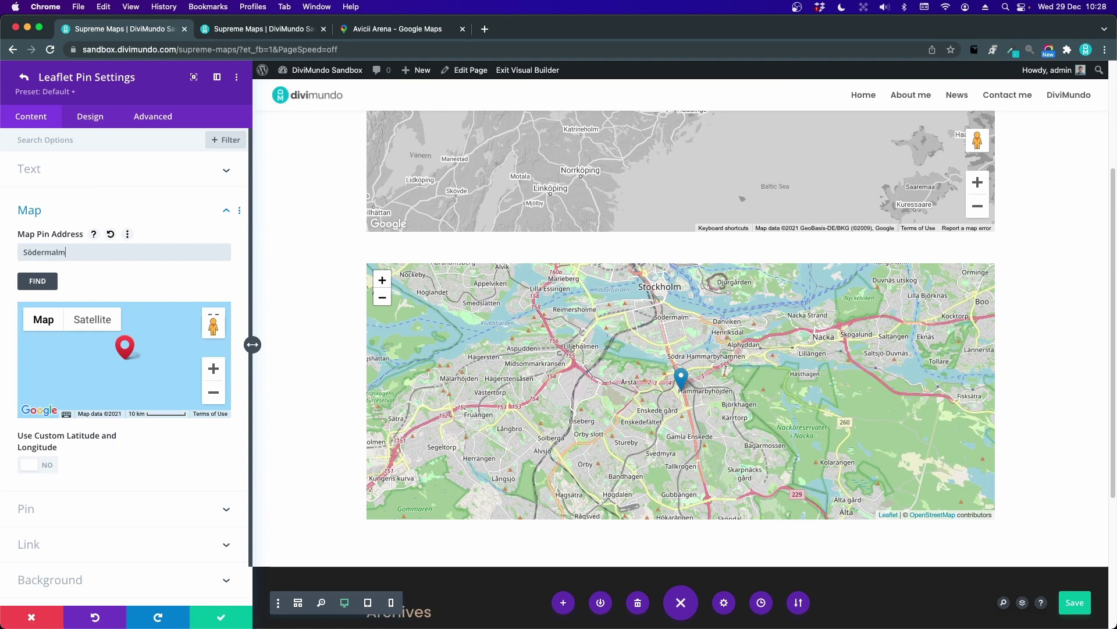
left_click(36, 282)
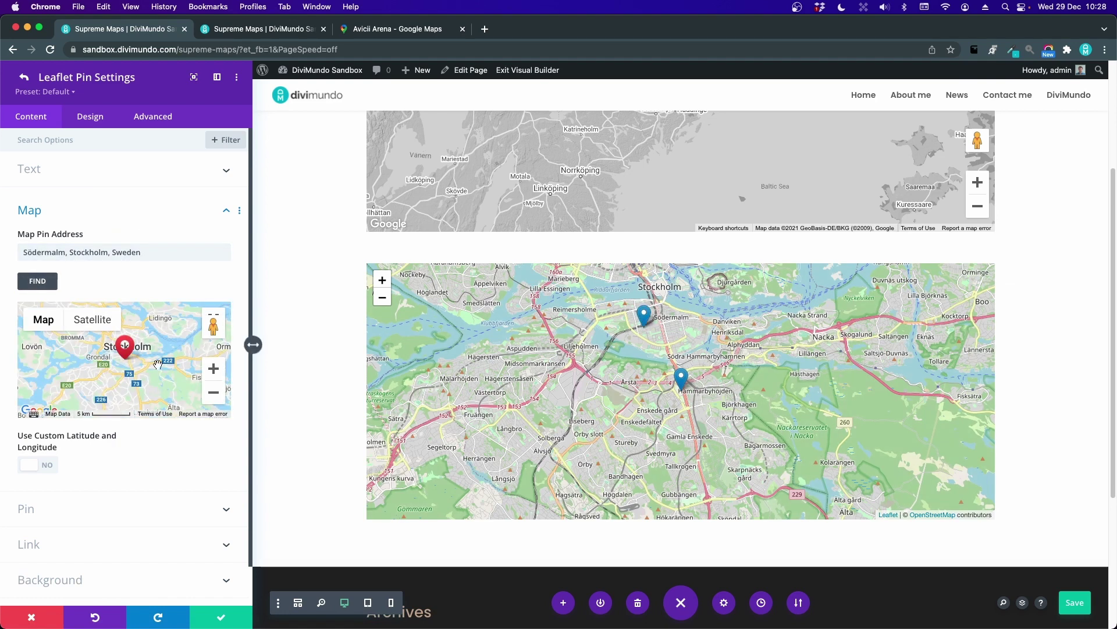
left_click(24, 77)
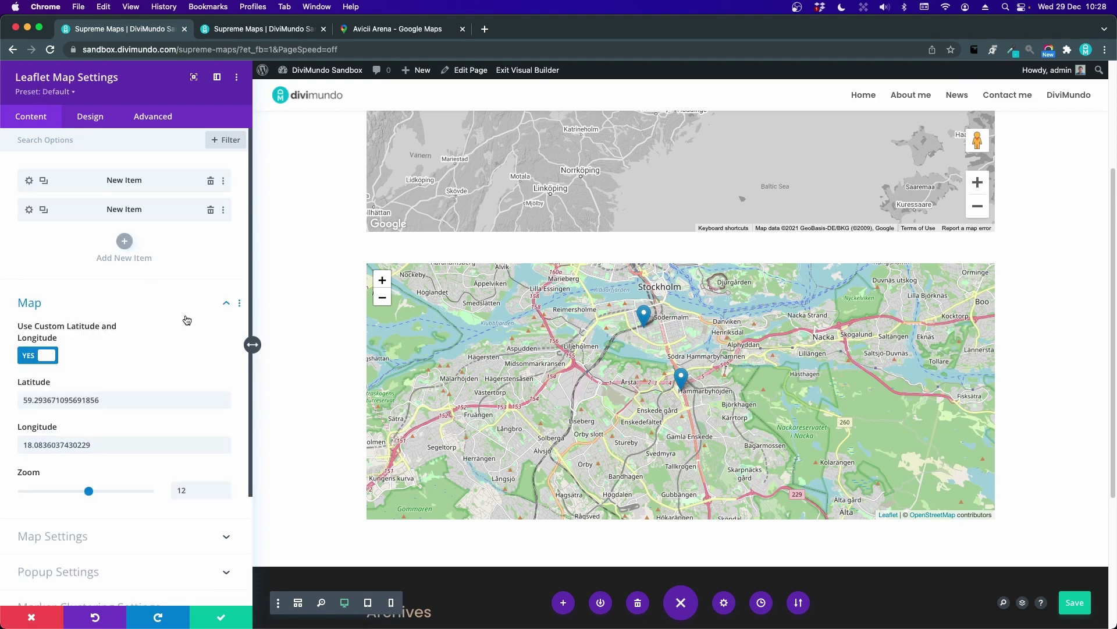
Try the Stamen (Toner) and Stamen (Watercolor) map tiles on the Leaflet map.
scroll(186, 320, "down", 2)
scroll(185, 317, "down", 2)
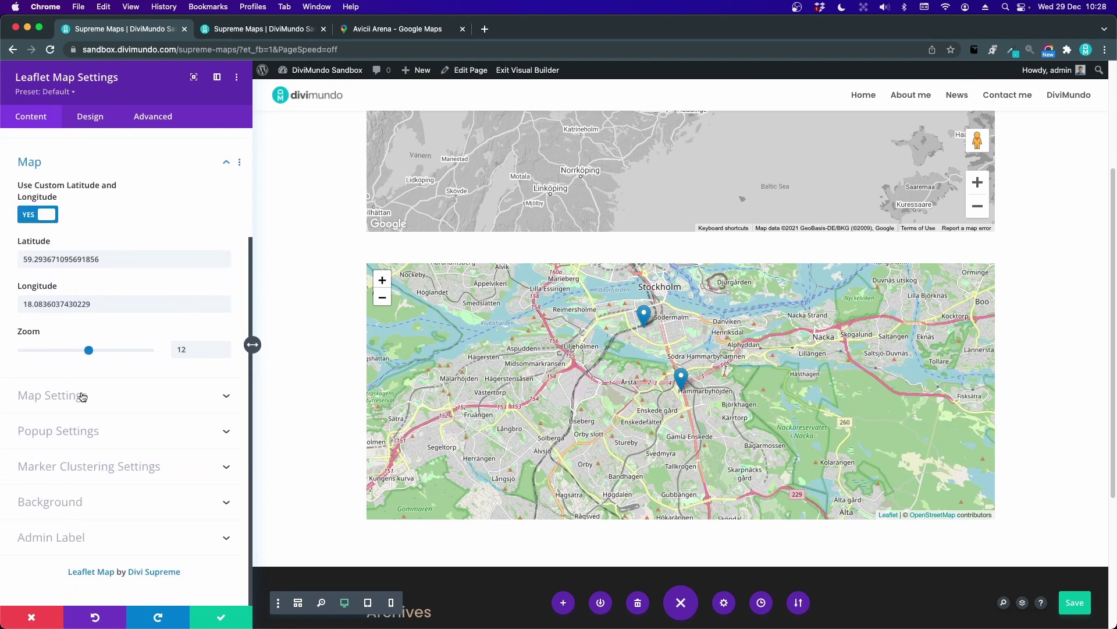
left_click(82, 394)
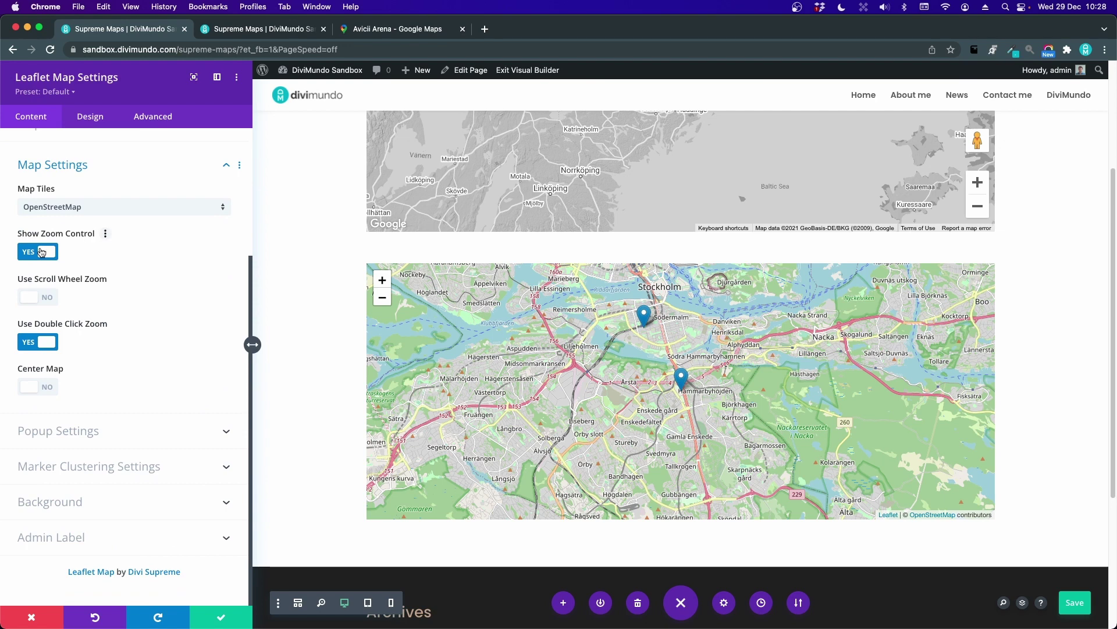
scroll(78, 282, "up", 3)
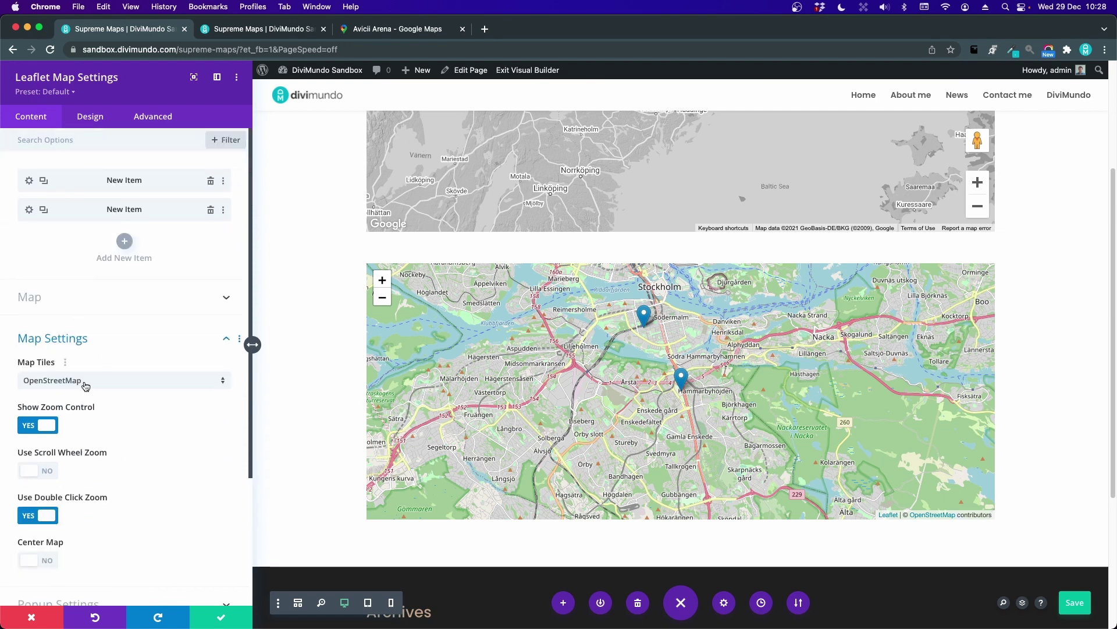
left_click(85, 386)
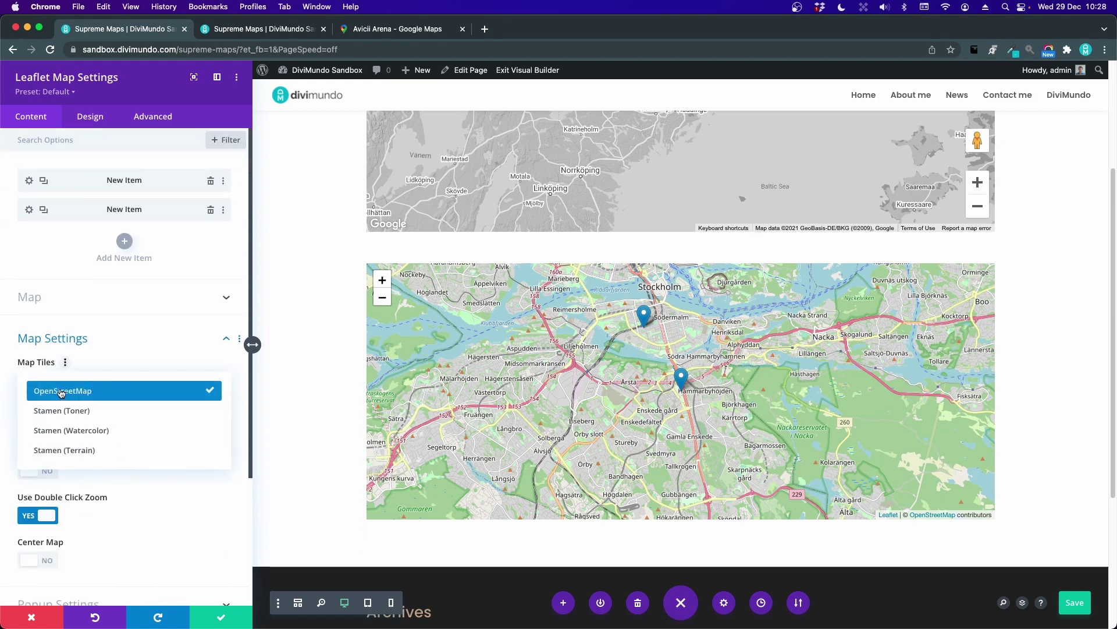
left_click(103, 414)
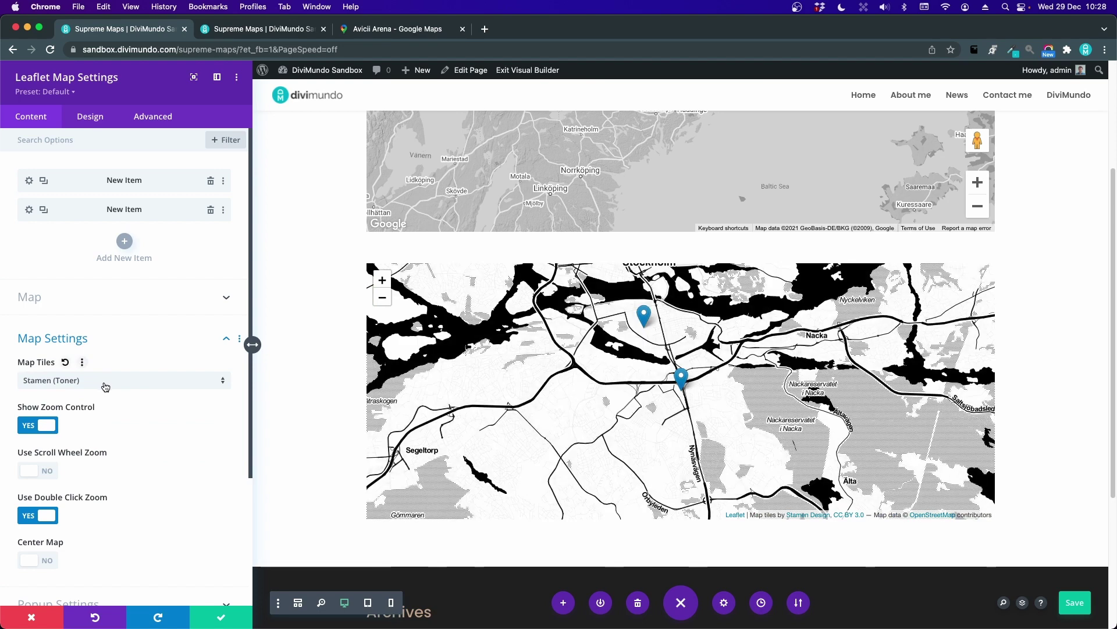
left_click(106, 387)
left_click(111, 431)
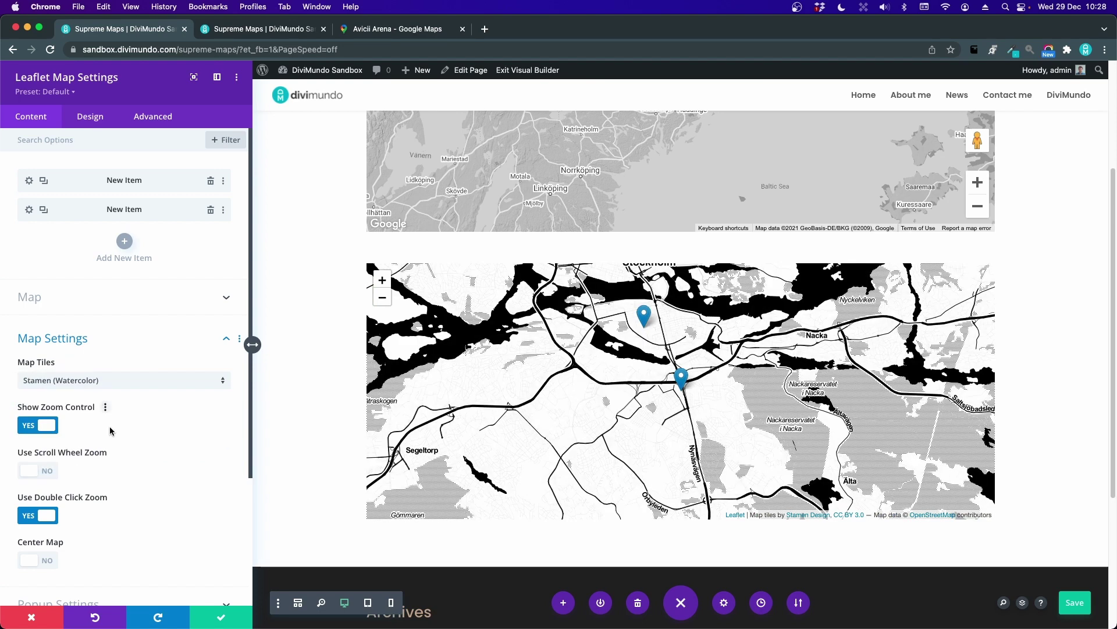
Set the Leaflet map's tiles to Stamen (Terrain).
left_click(99, 383)
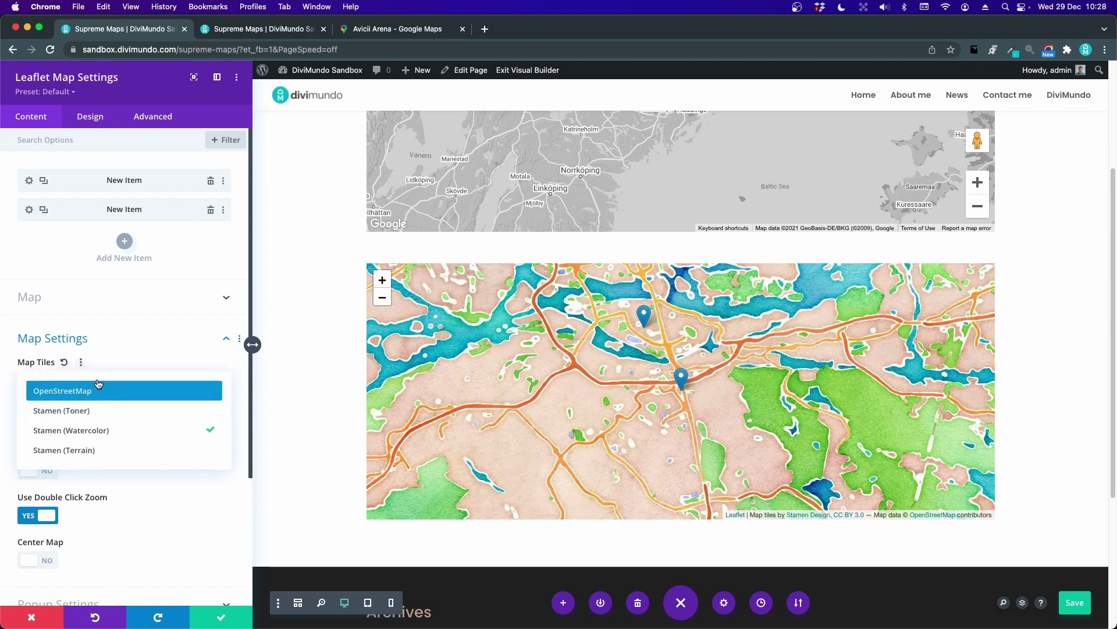
left_click(99, 452)
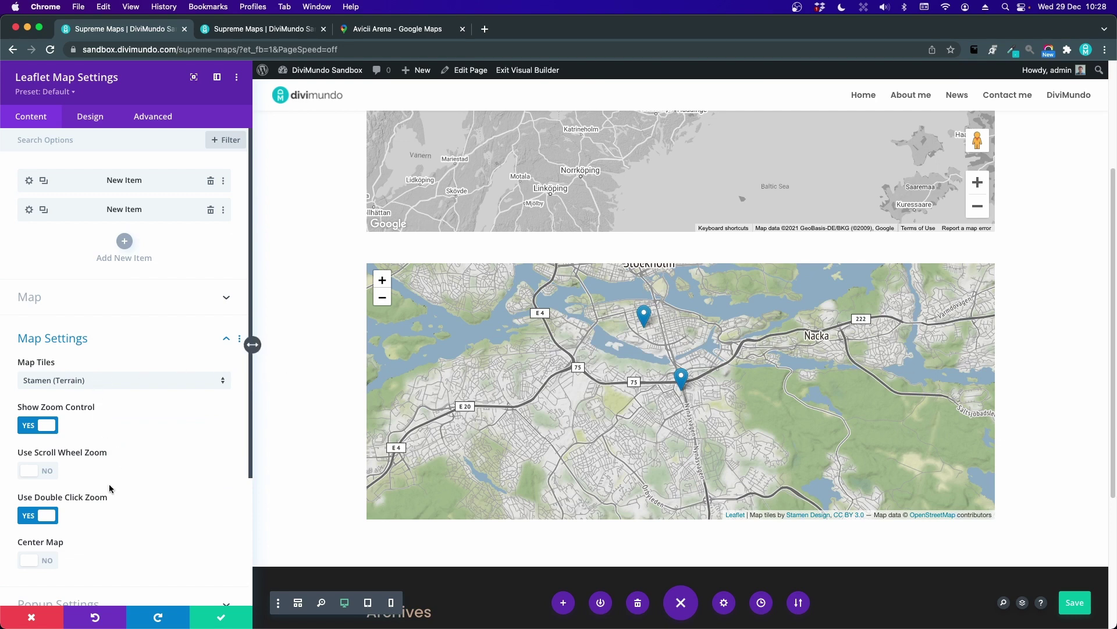
scroll(109, 487, "down", 3)
scroll(109, 487, "up", 3)
Give the first Leaflet pin the title "My first marker" and the body text "Lorem ipsum dolor".
left_click(29, 181)
left_click(42, 180)
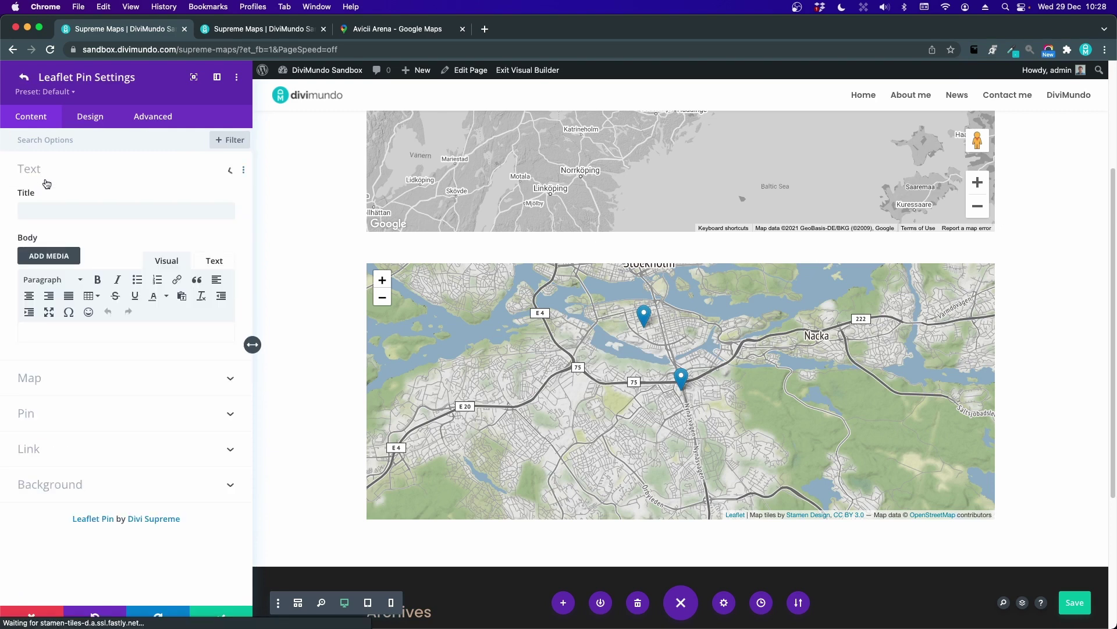
left_click(64, 213)
type("M")
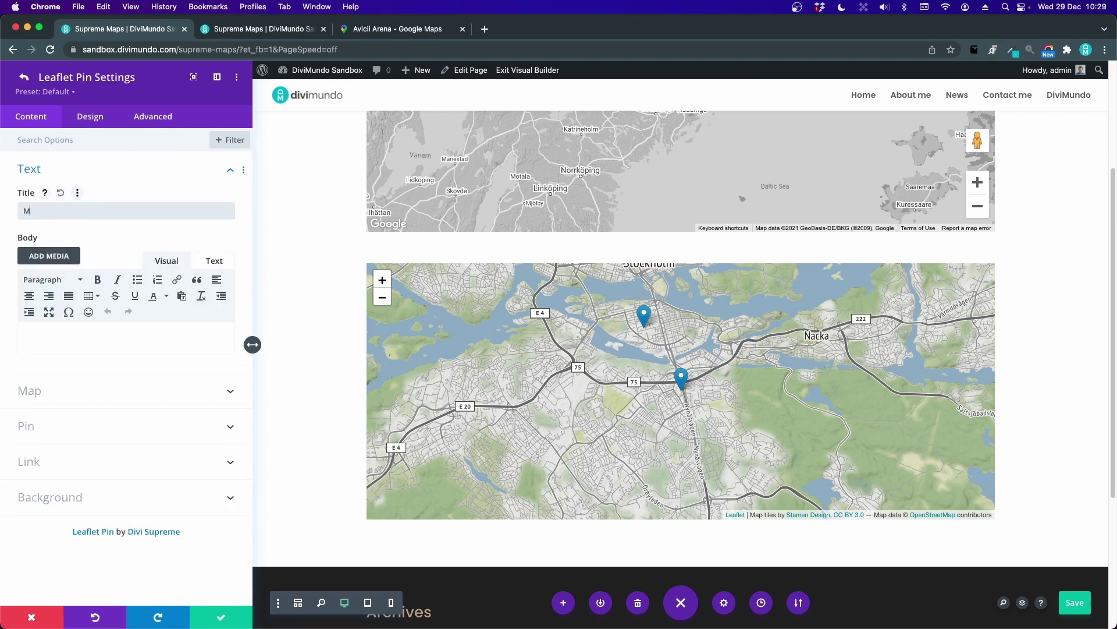
type("y first marke")
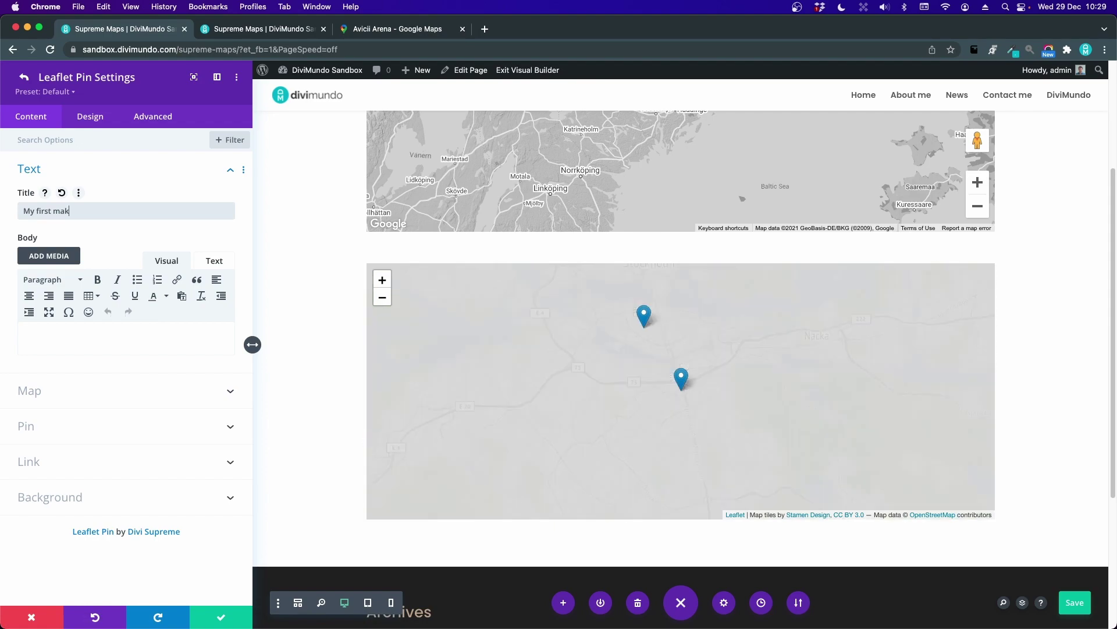
type("r")
left_click(81, 338)
type("Lorem ipsum dolor")
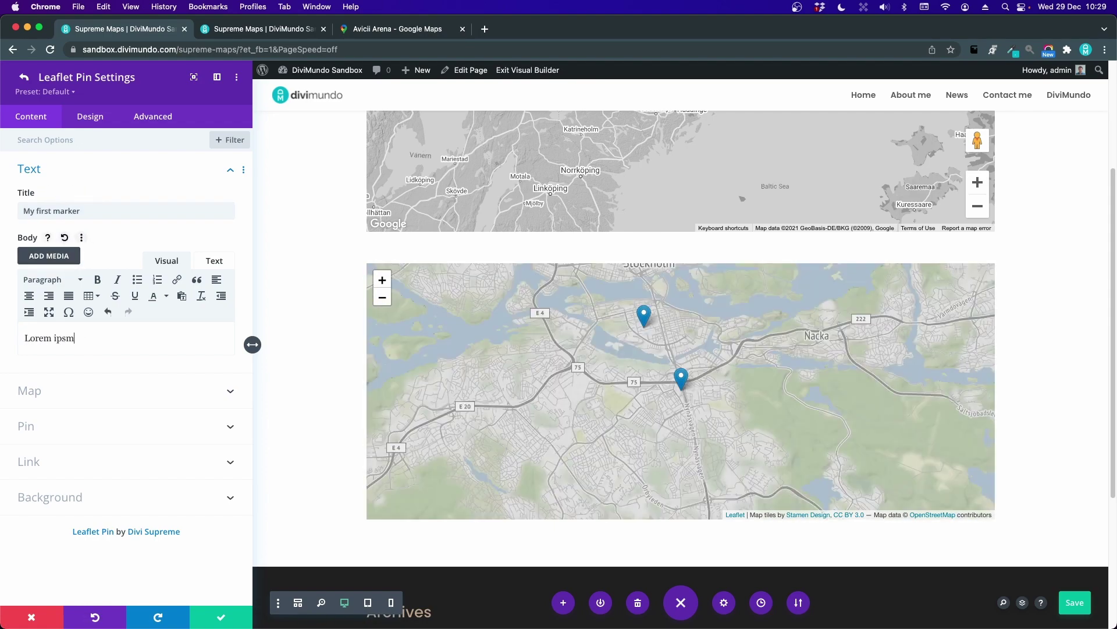
left_click(22, 78)
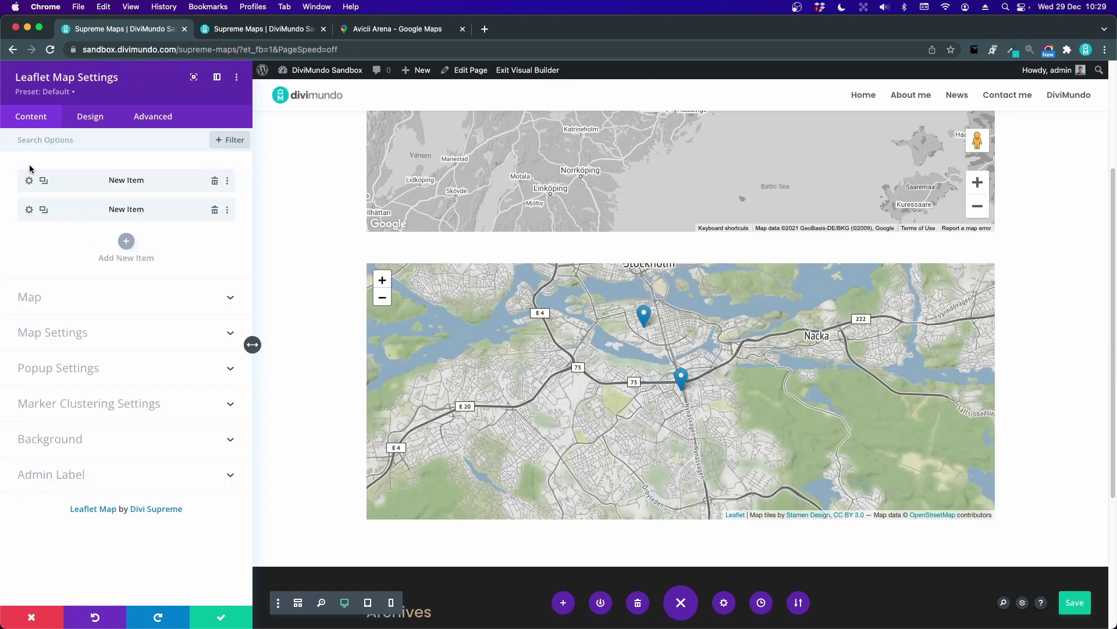
Give the second Leaflet pin the title "My second marker".
left_click(34, 208)
left_click(67, 211)
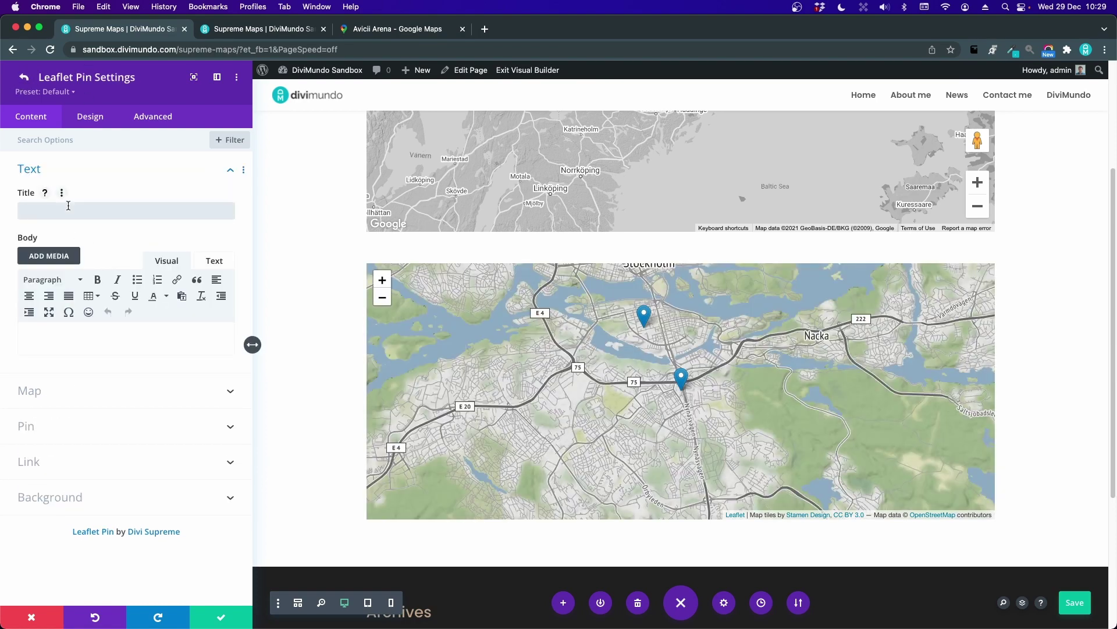
type("My sewcond marker")
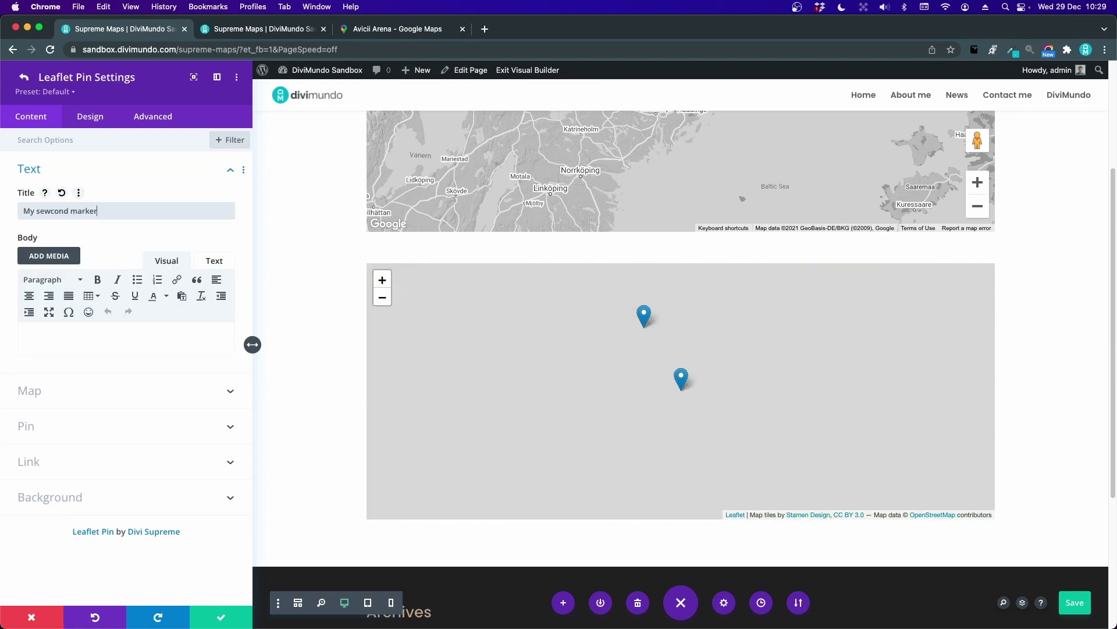
left_click(50, 211)
key("BackSpace")
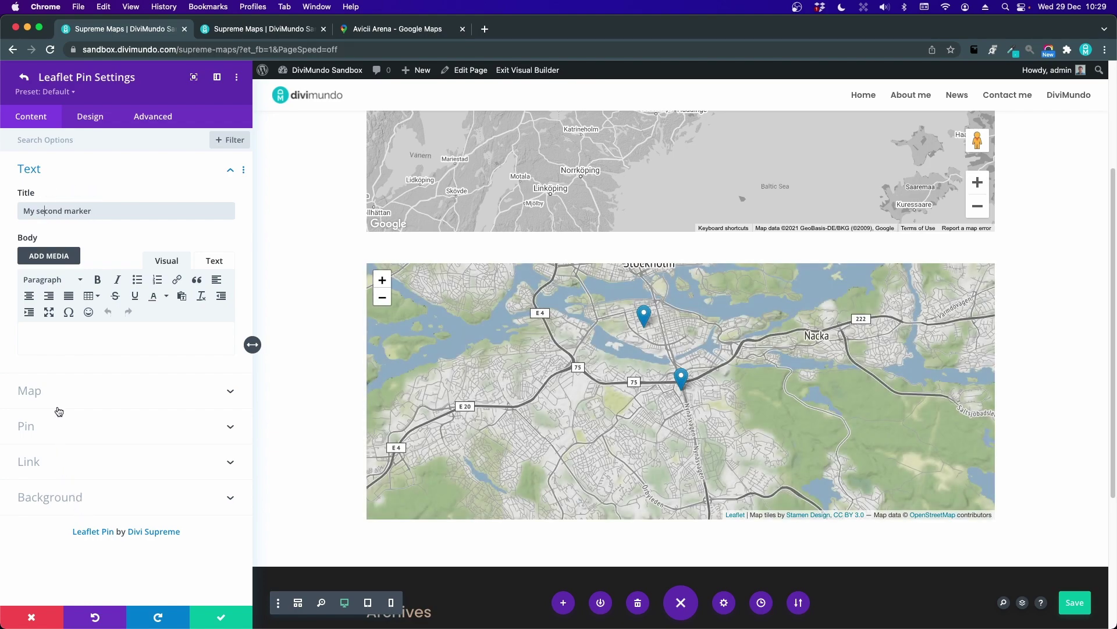
left_click(22, 73)
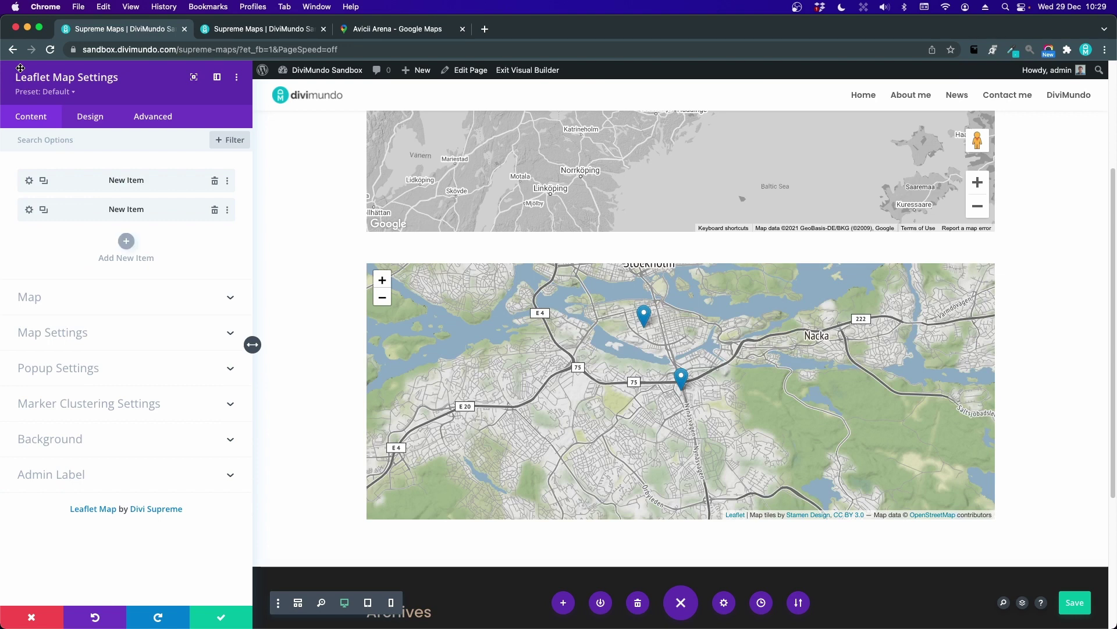
Expand the Leaflet map's display settings and check the popups of both markers on the map.
left_click(56, 334)
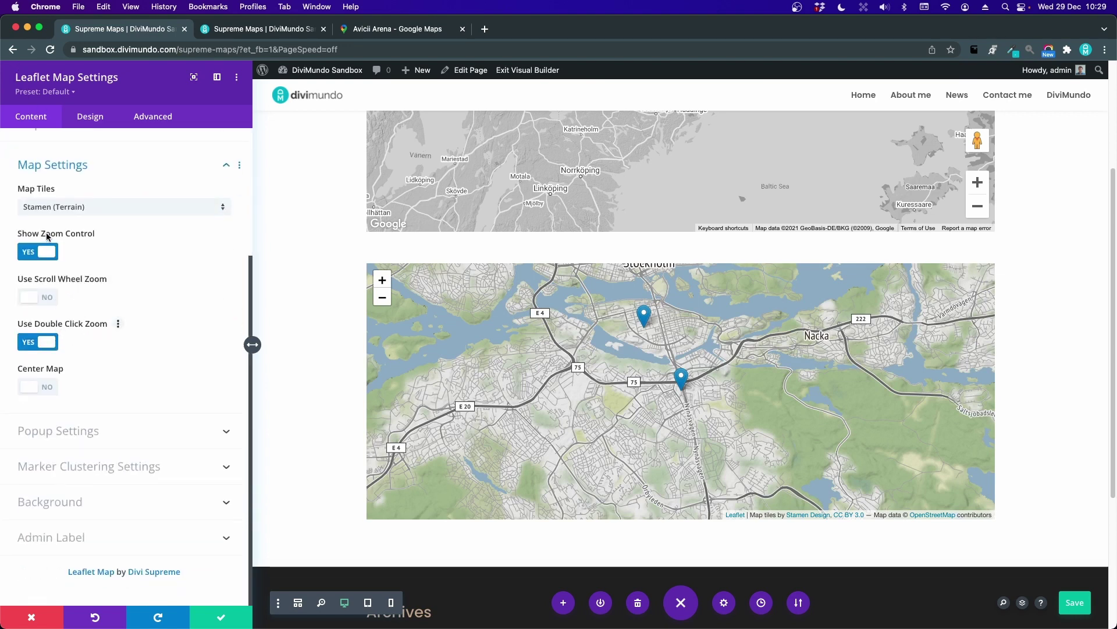
left_click(644, 320)
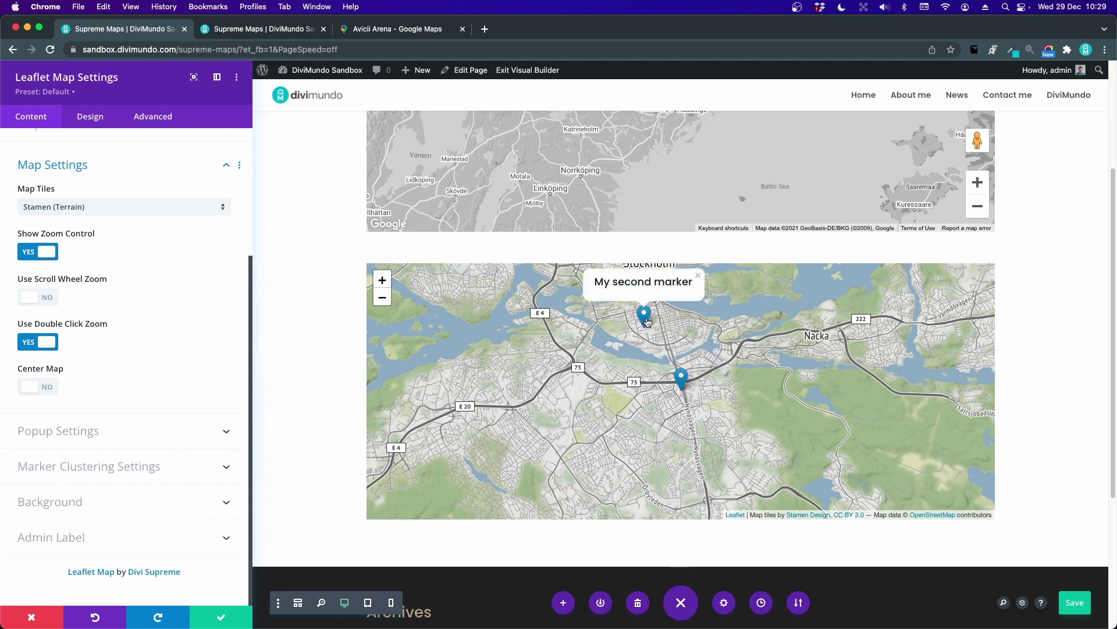
left_click(684, 384)
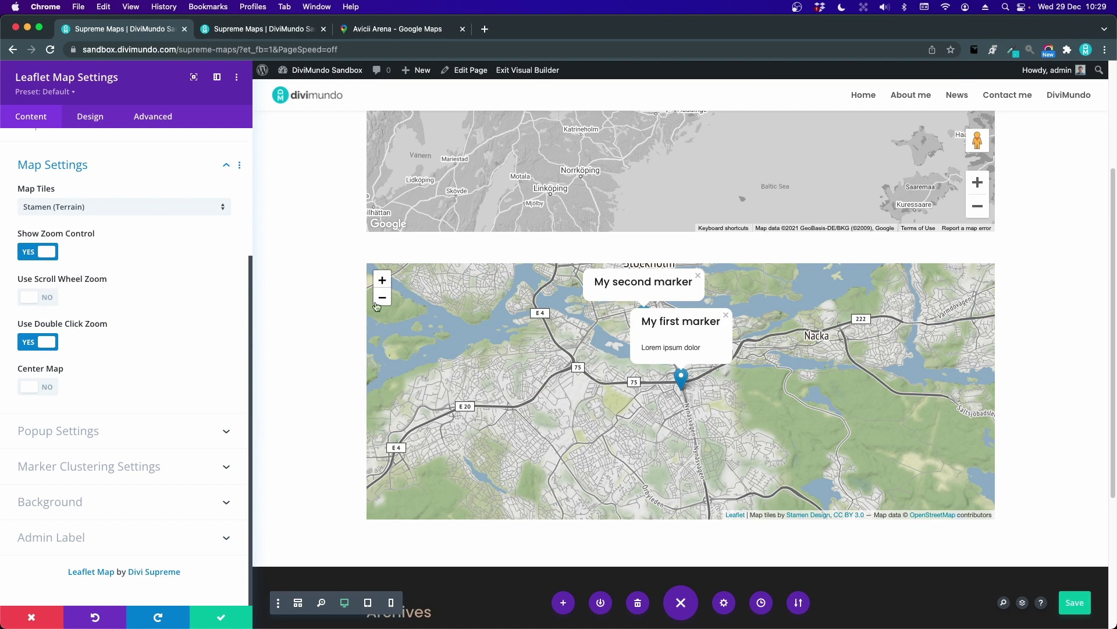
Switch the Leaflet map's zoom control off and back on, and reopen both marker popups.
left_click(32, 257)
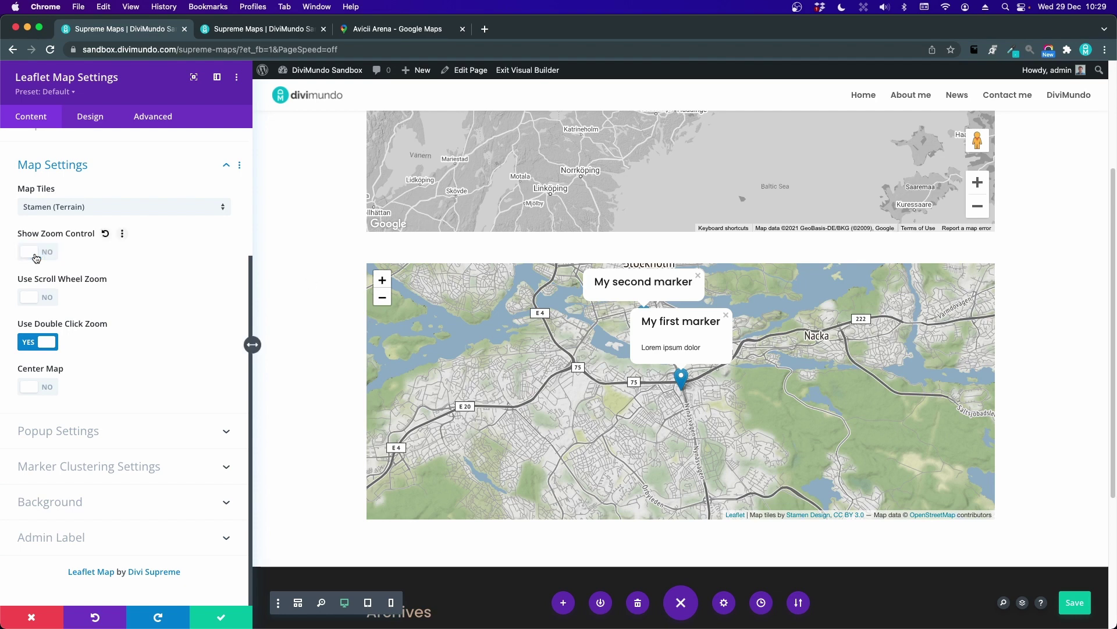
left_click(36, 257)
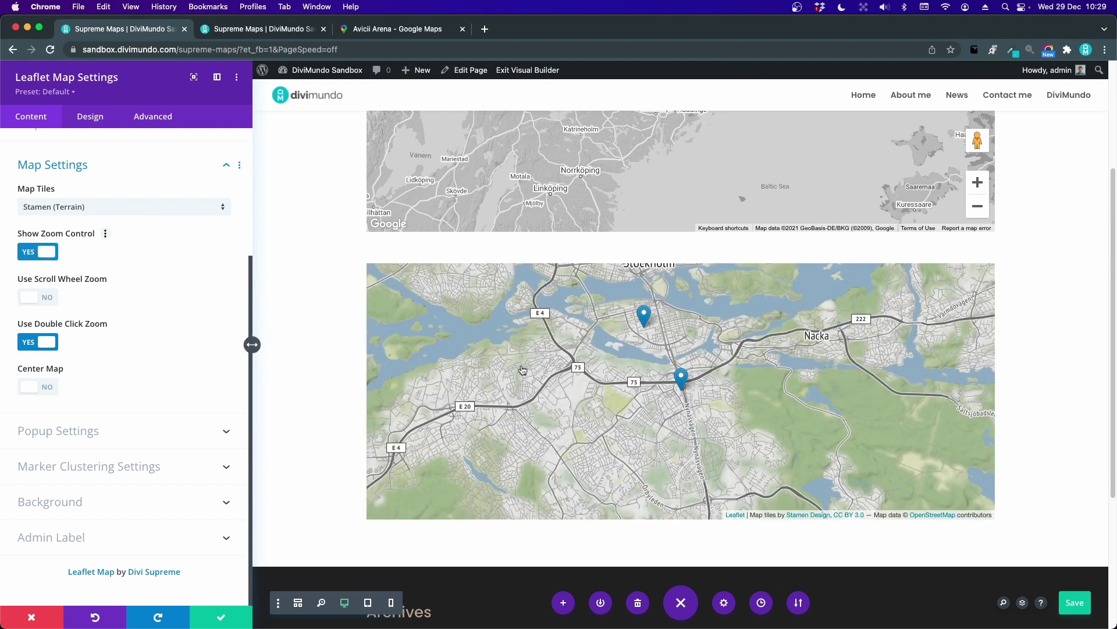
left_click(645, 319)
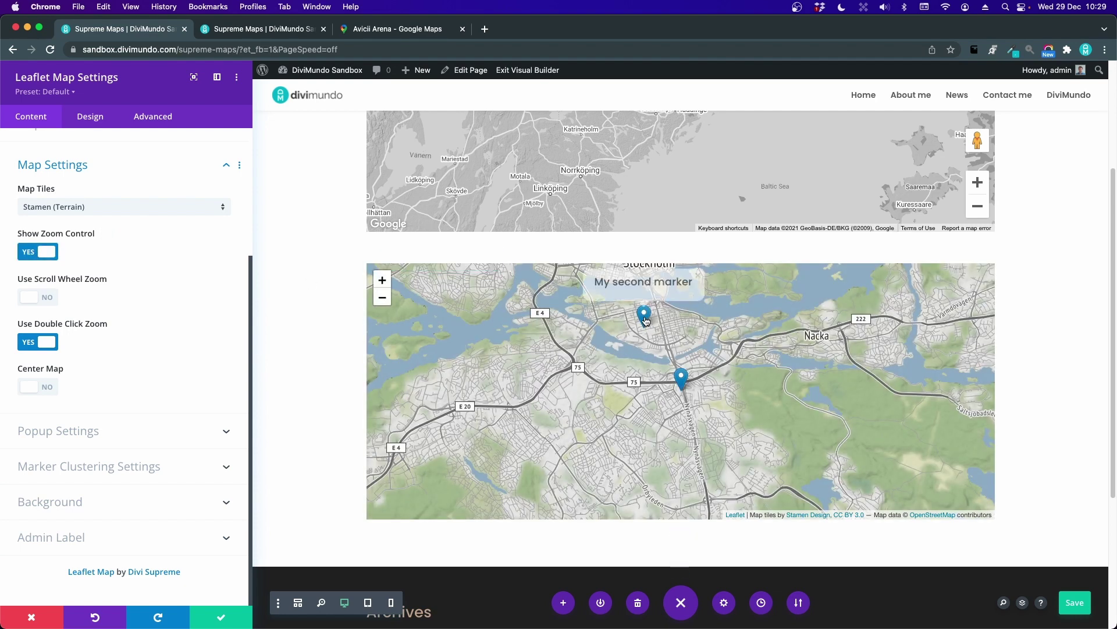
left_click(681, 375)
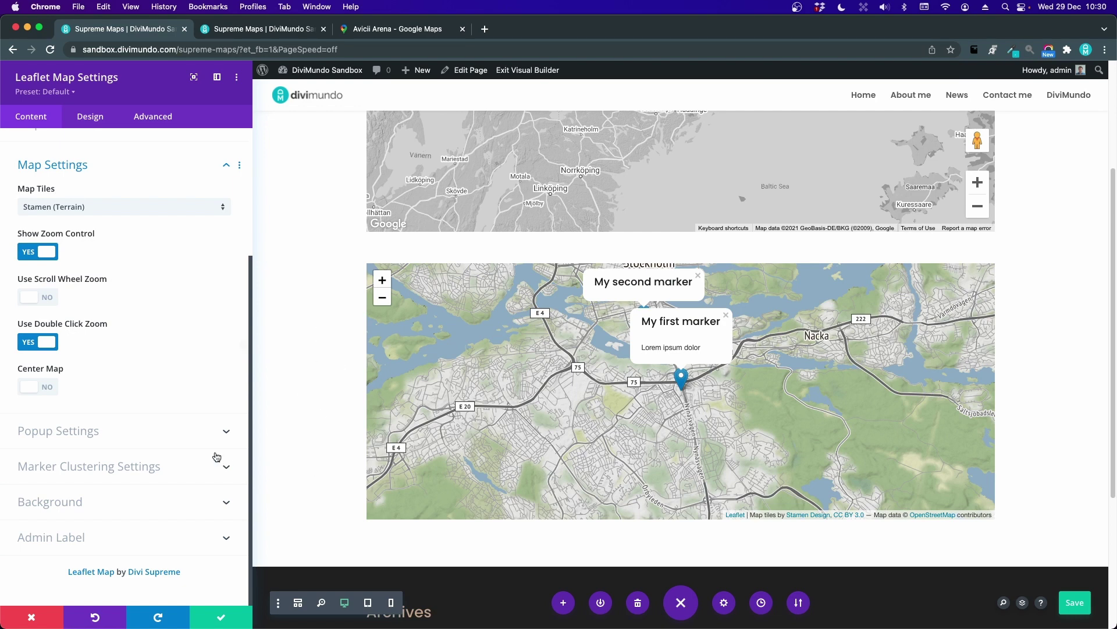
Enable centering of the Leaflet map around its pins and check the first marker's popup.
left_click(49, 386)
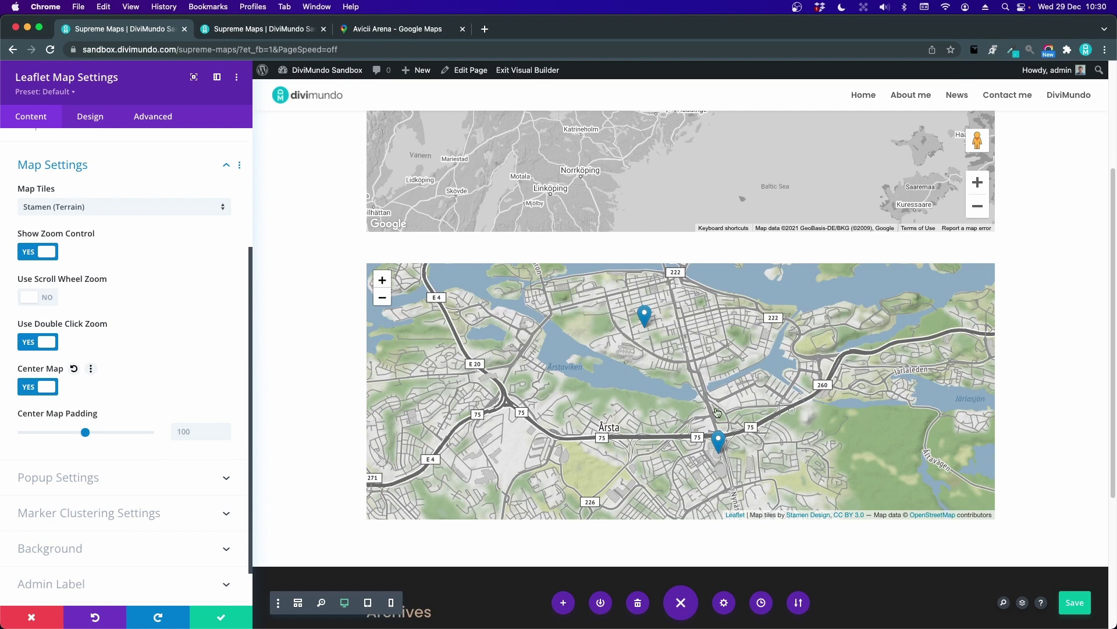
left_click(721, 445)
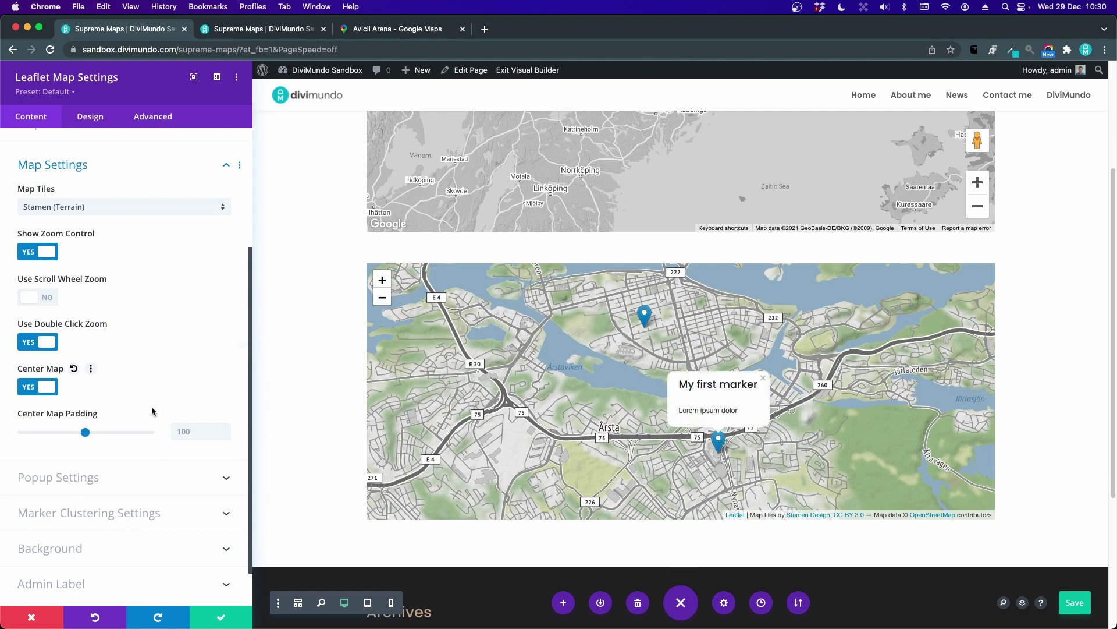
scroll(96, 451, "down", 2)
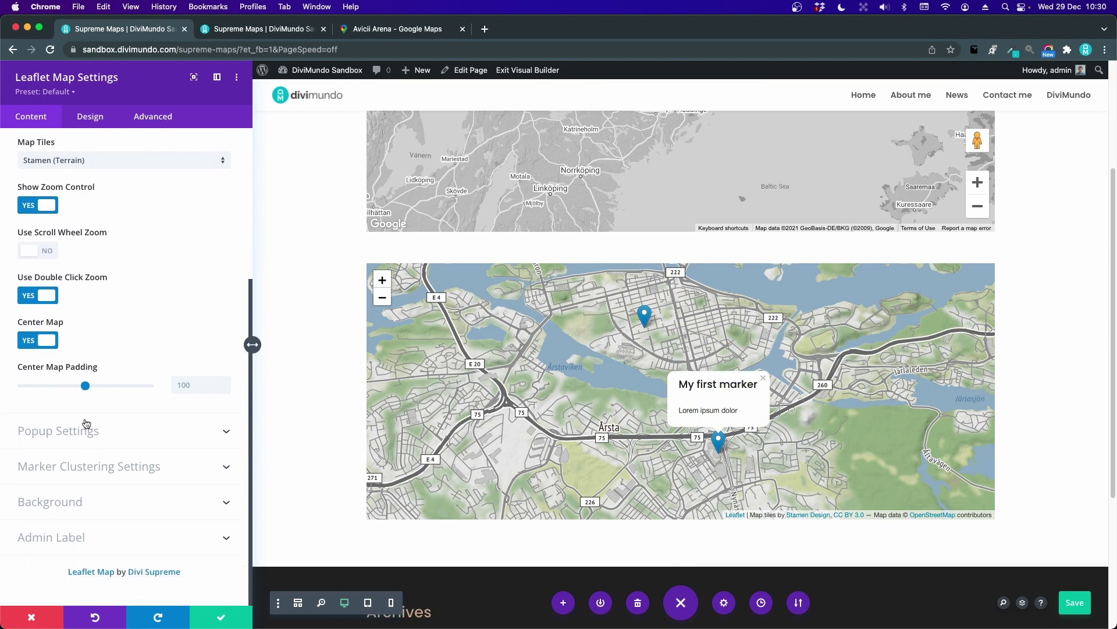
Keep the Leaflet popup trigger at On Click, enable closing popups on map click, and test it with the first marker.
left_click(86, 423)
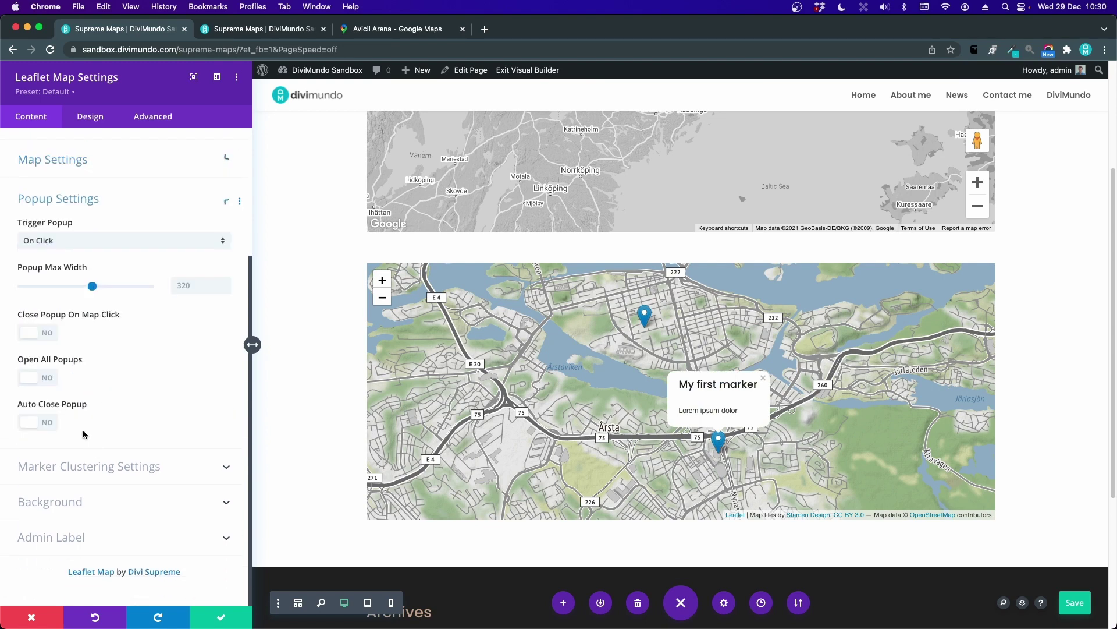
left_click(48, 241)
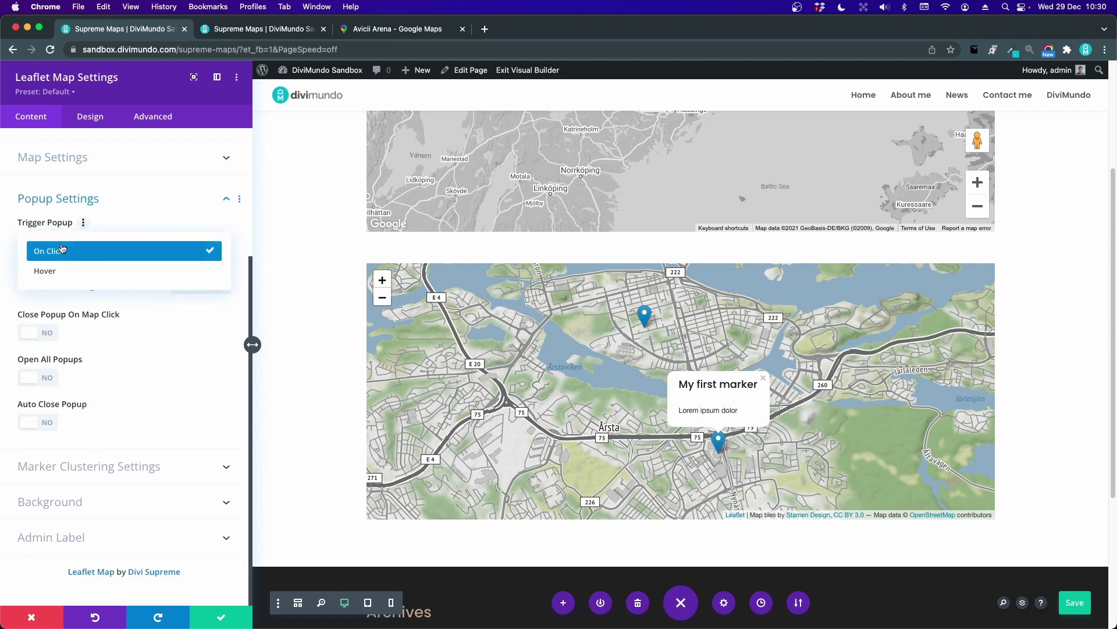
left_click(61, 251)
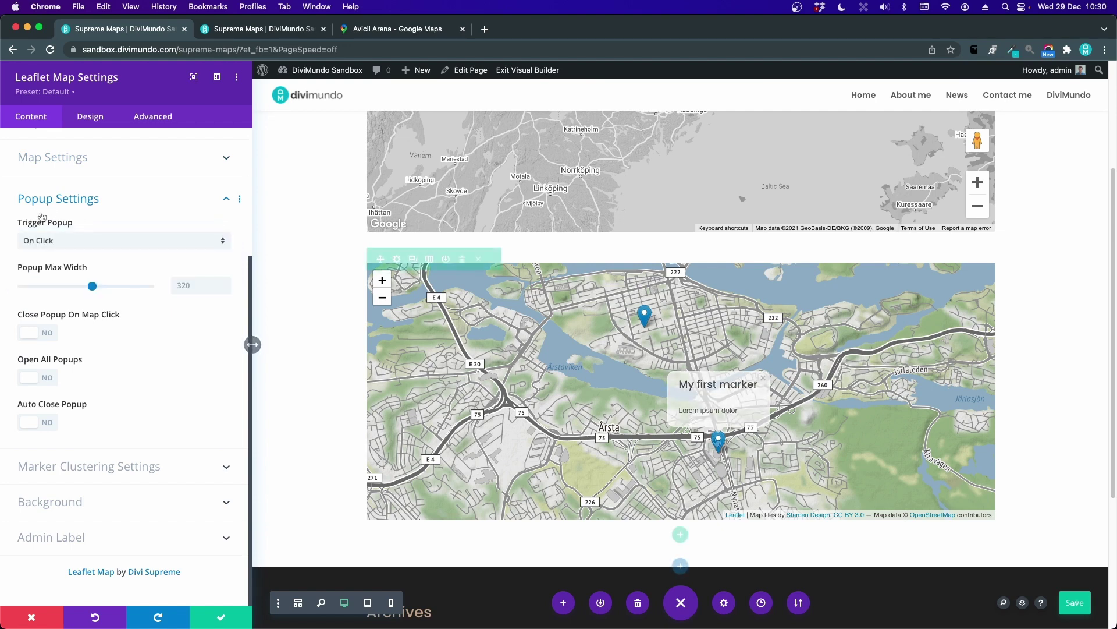
left_click(49, 334)
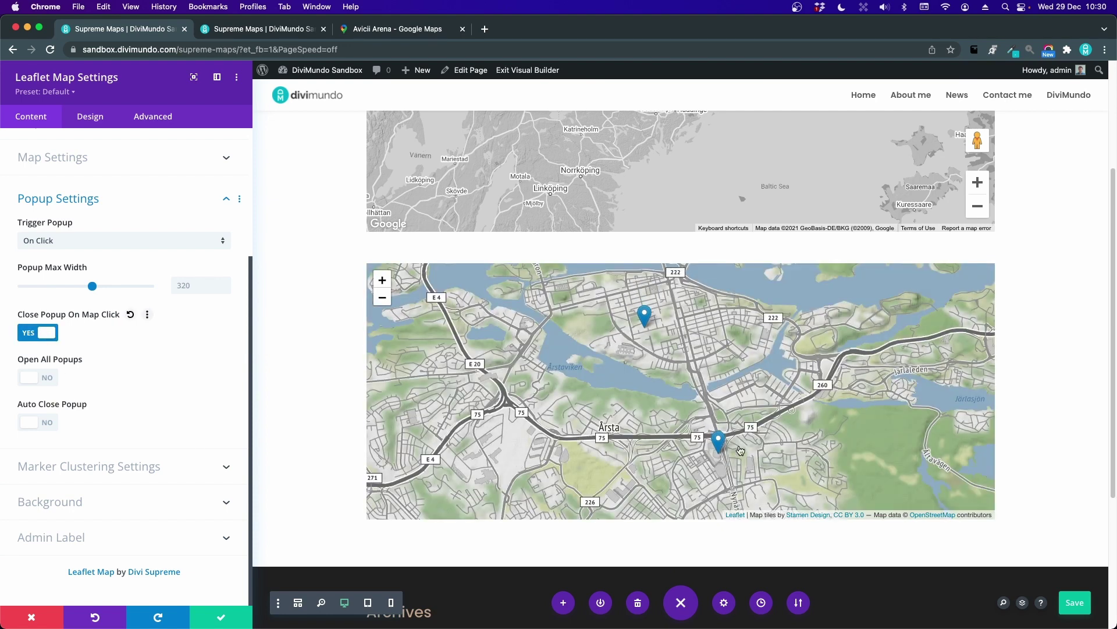
left_click(719, 444)
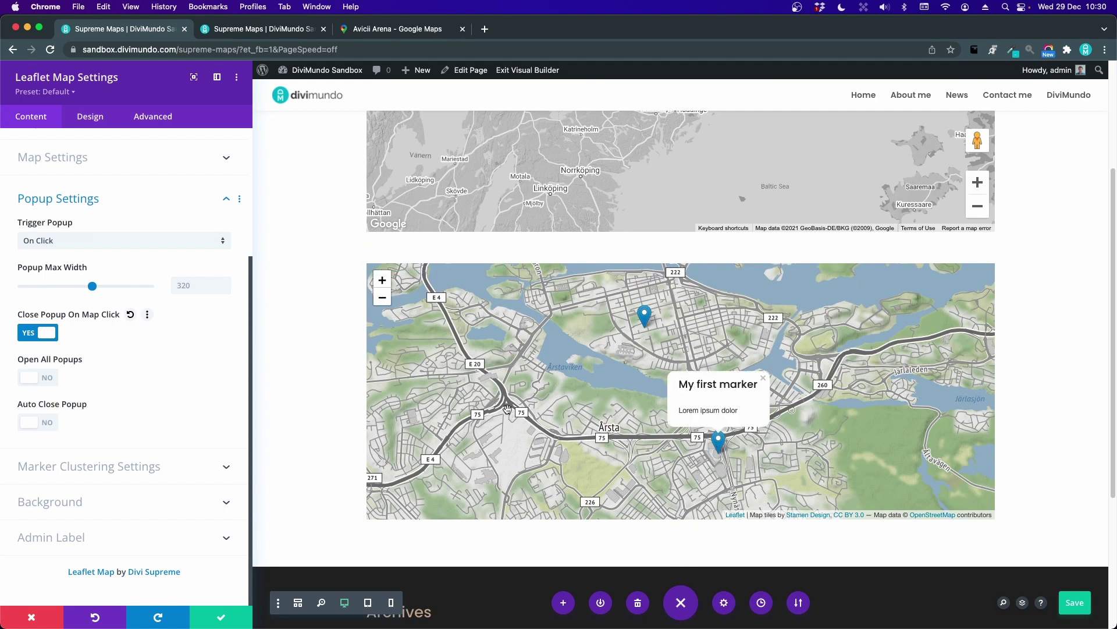
left_click(634, 412)
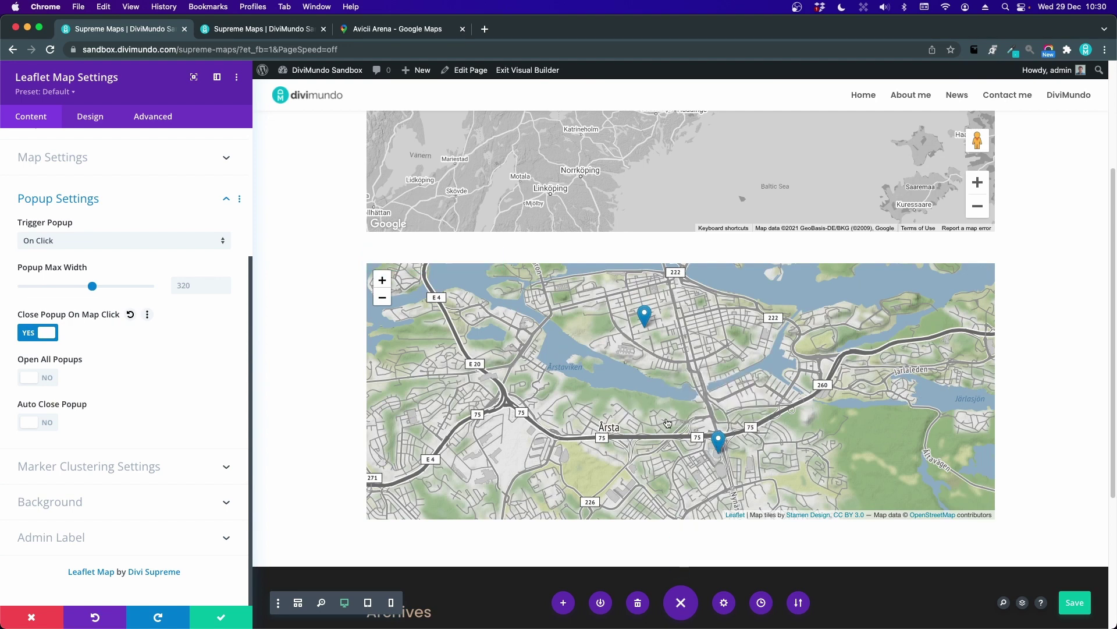
left_click(719, 442)
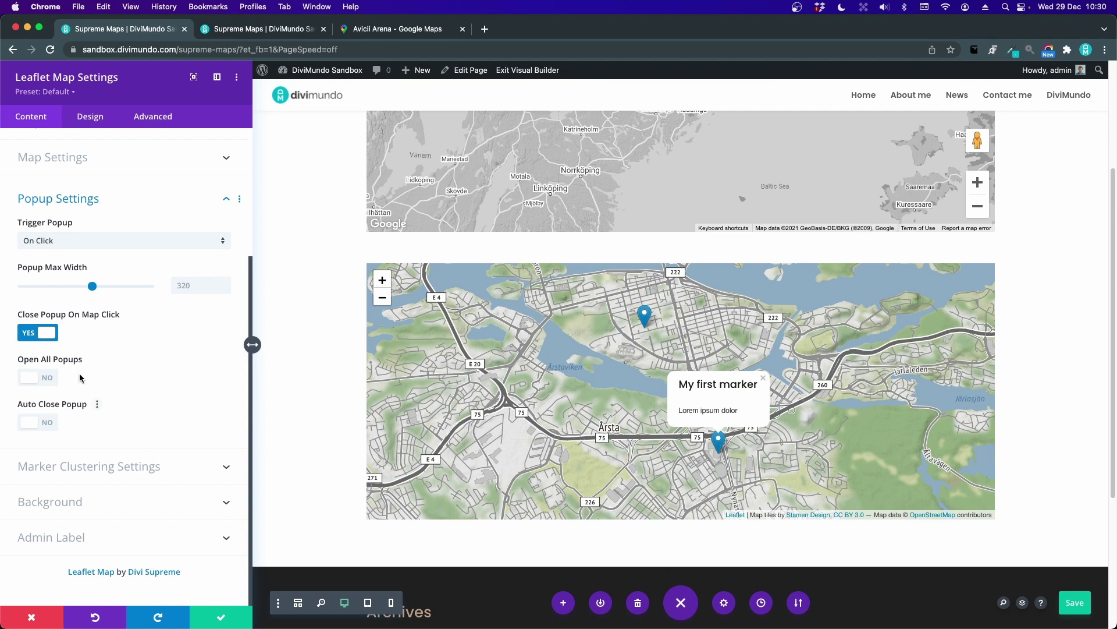
Enable Open All Popups for the Leaflet map, check that they can be dismissed, and turn on marker clustering.
left_click(49, 382)
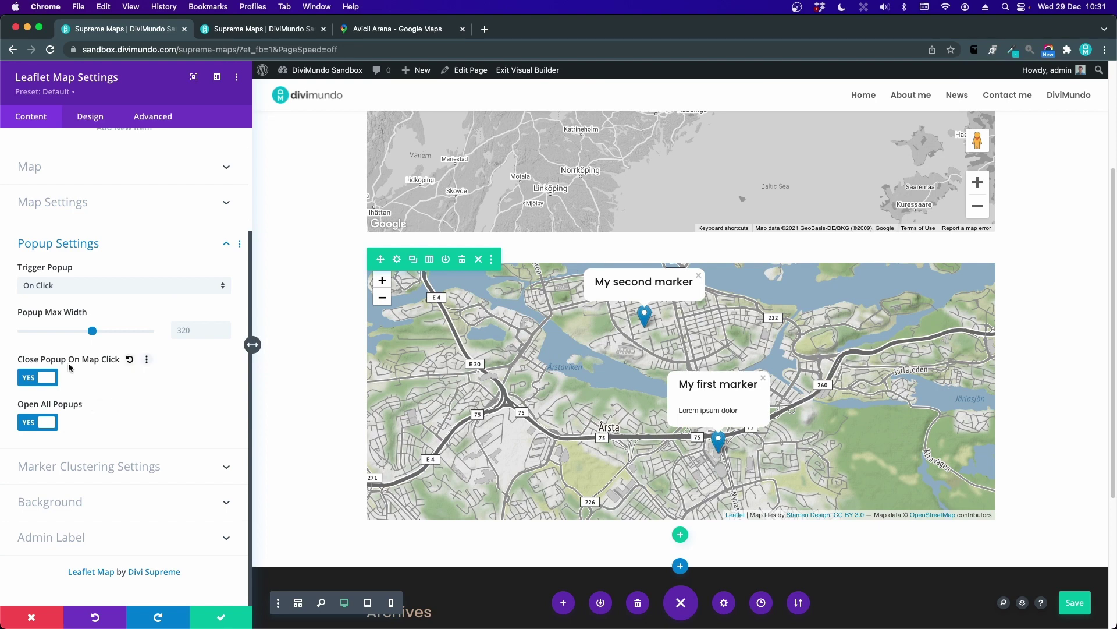
left_click(452, 396)
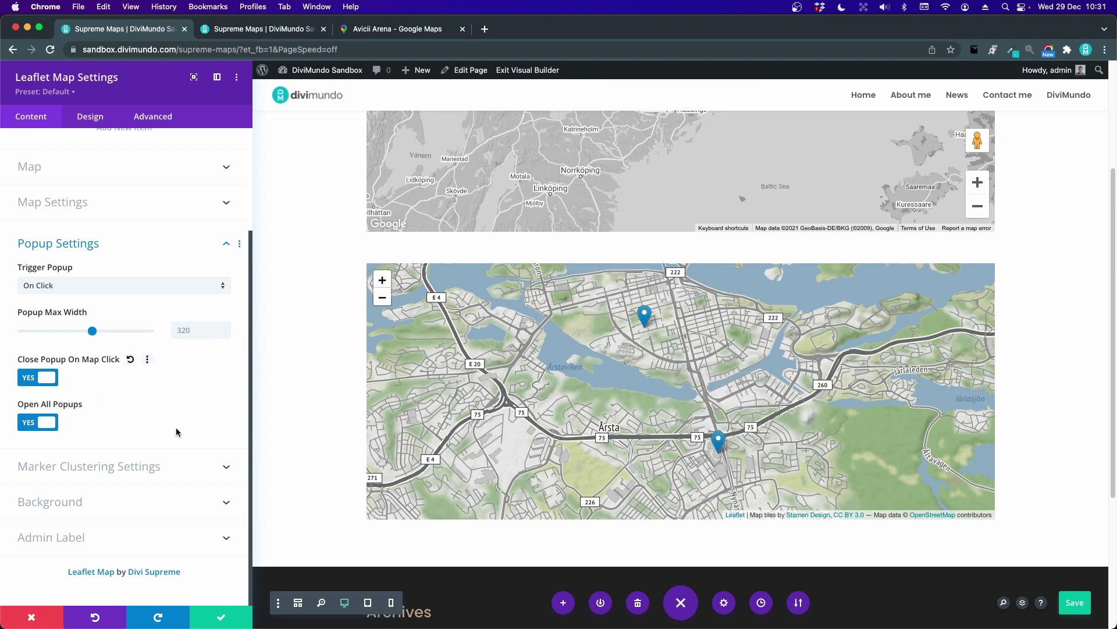
left_click(130, 458)
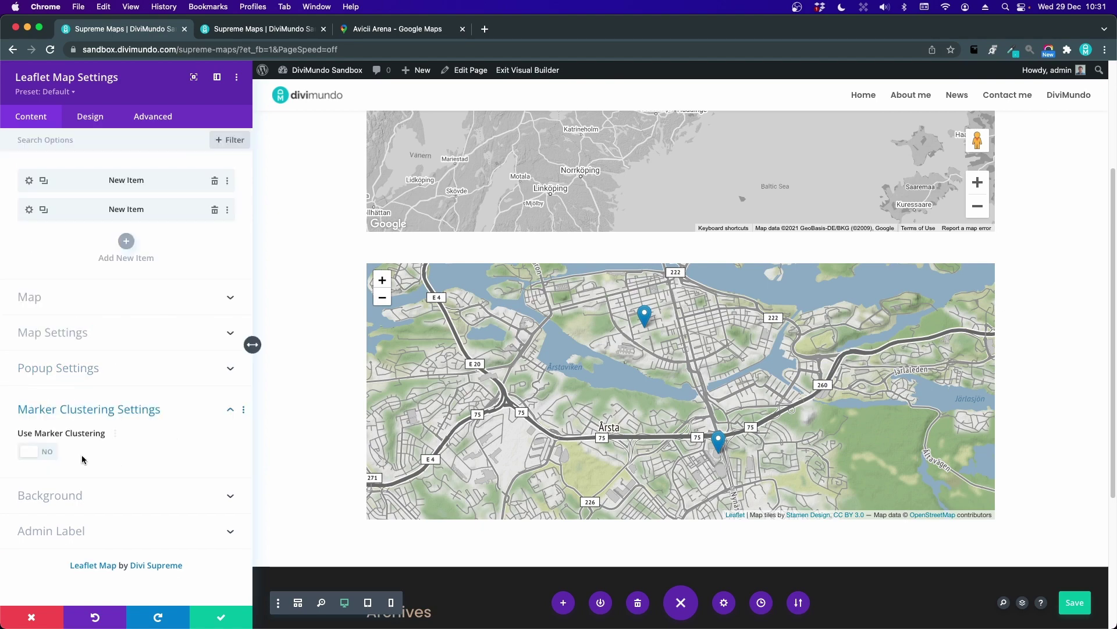
left_click(57, 448)
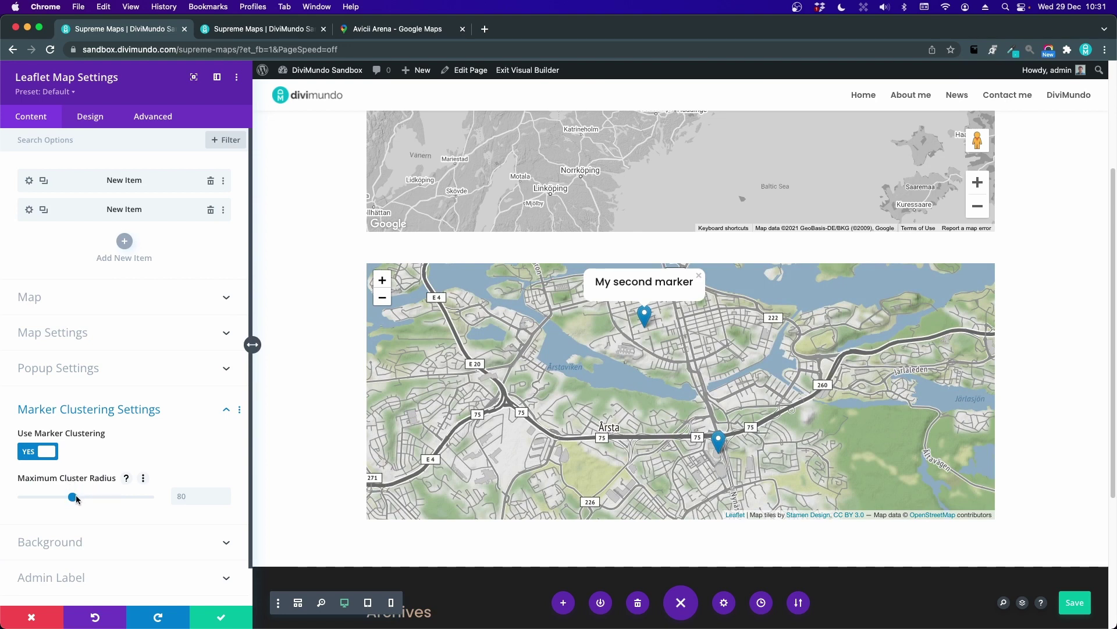
Try maximum cluster radii of 200 and 600 for the Leaflet markers and restore the default.
left_click_drag(72, 499, 237, 498)
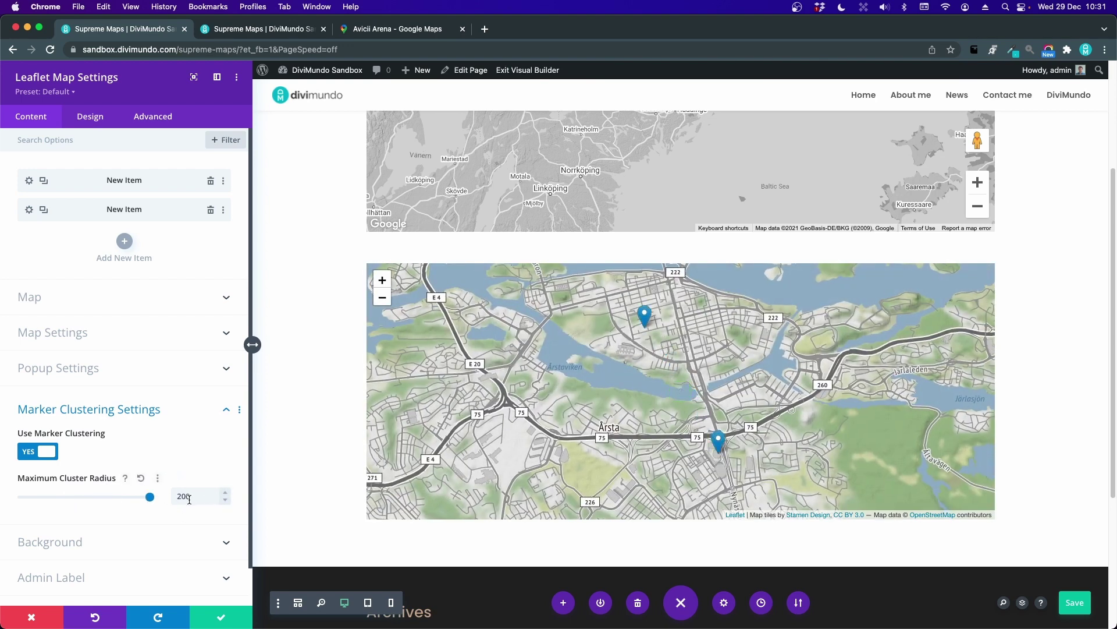
double_click(196, 493)
scroll(211, 490, "down", 2)
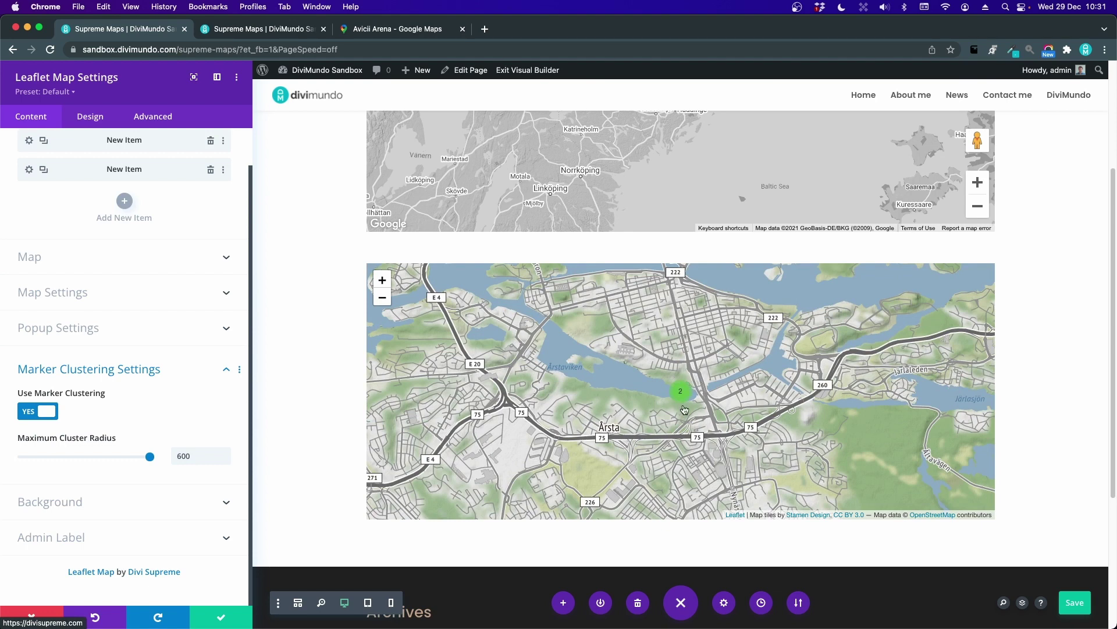
double_click(194, 449)
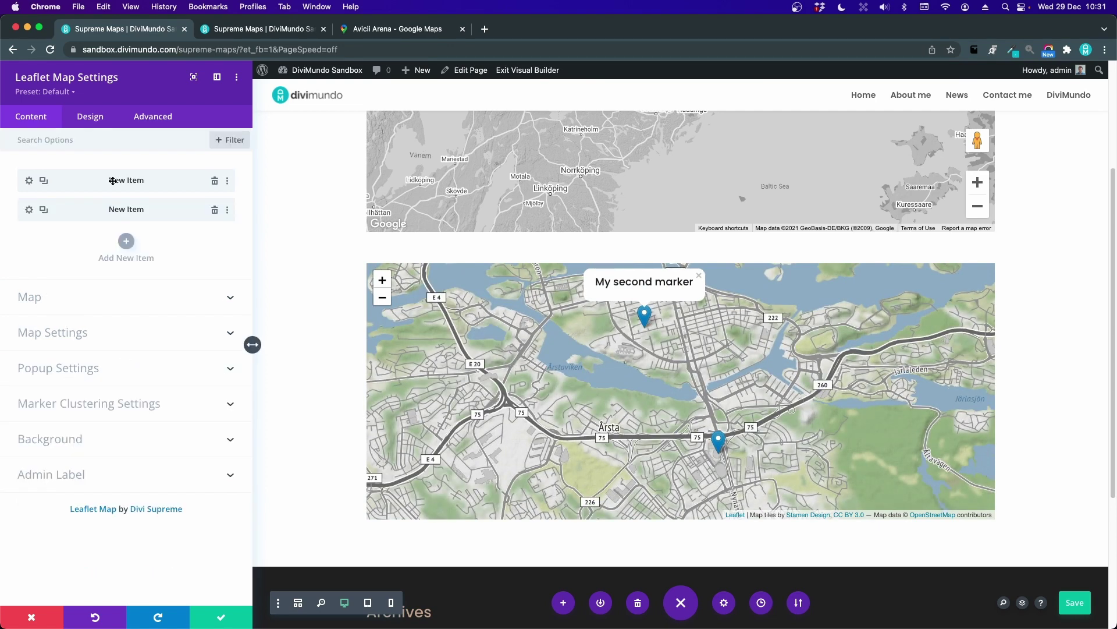
Round all corners of the Leaflet popups by 50px and give the popups a light teal background.
left_click(90, 118)
left_click(87, 168)
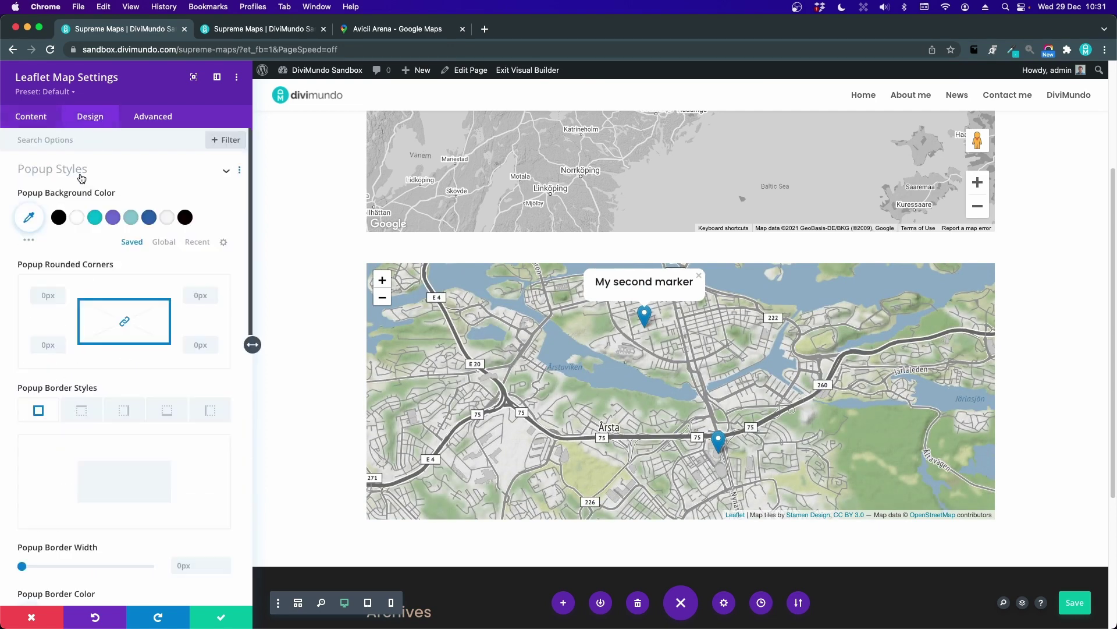
scroll(181, 307, "down", 5)
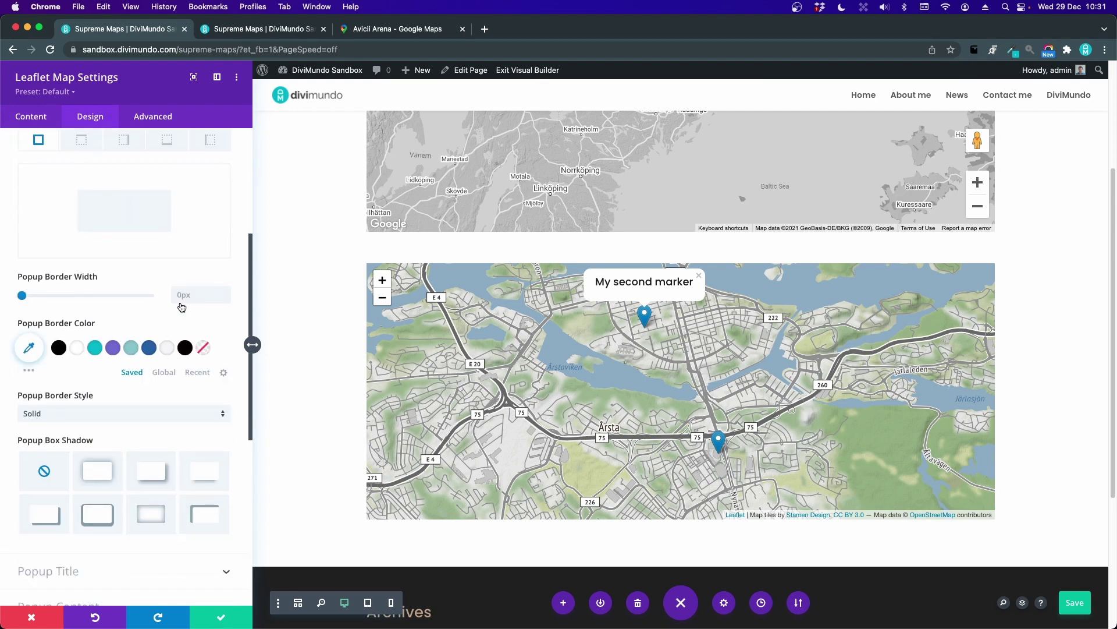
scroll(180, 307, "up", 5)
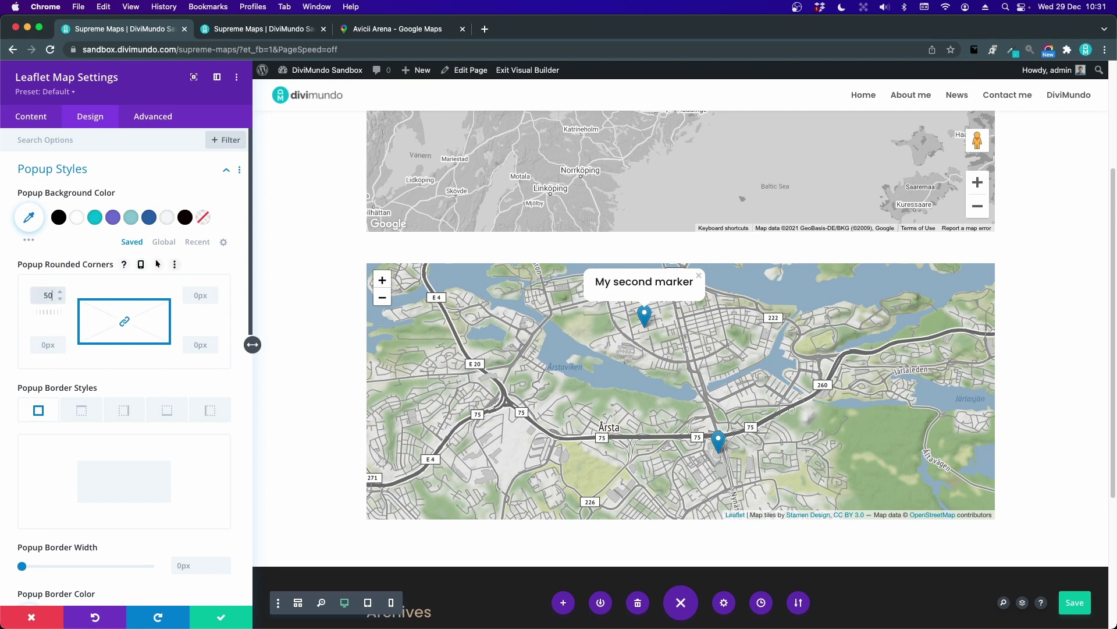
key("Tab")
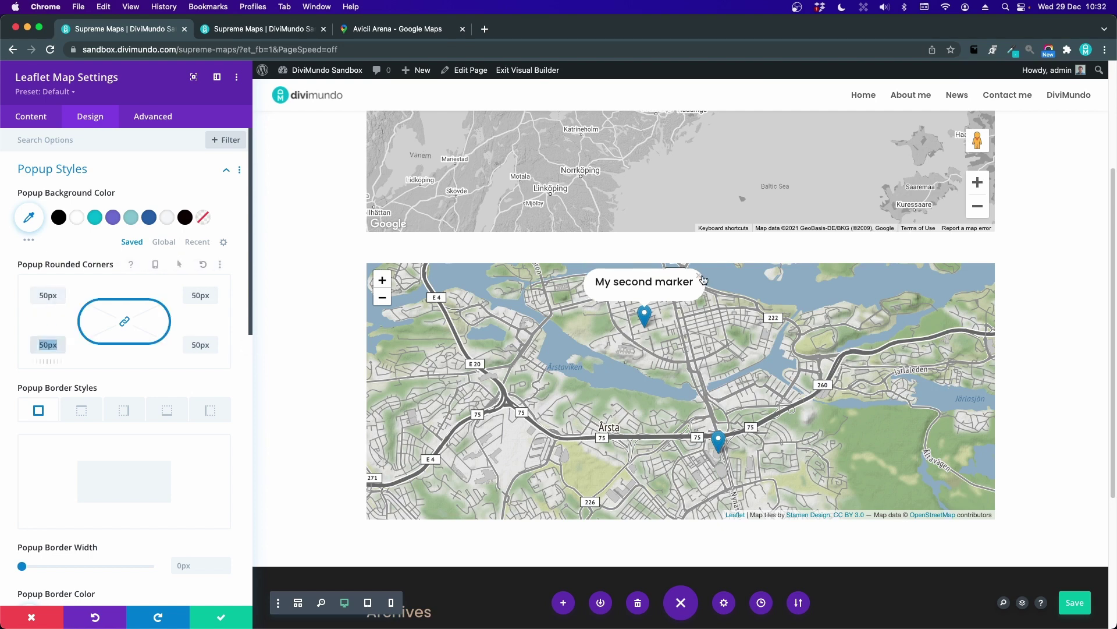
left_click(131, 217)
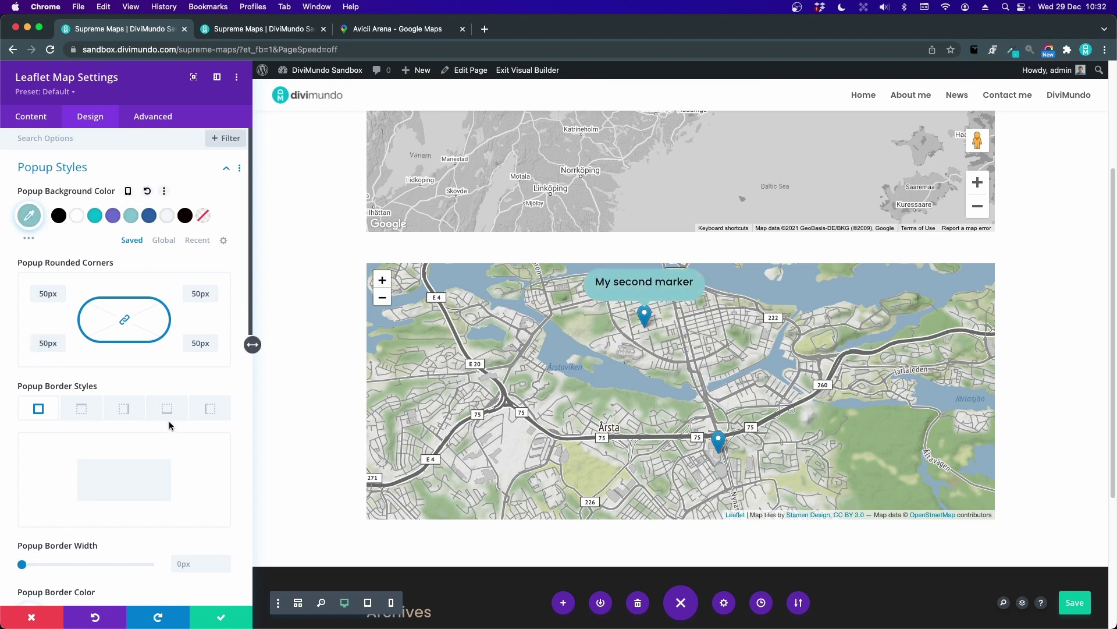
Give the Leaflet popups a 3px purple border in the Dotted style.
scroll(169, 421, "down", 3)
left_click(27, 437)
left_click_drag(28, 439, 30, 440)
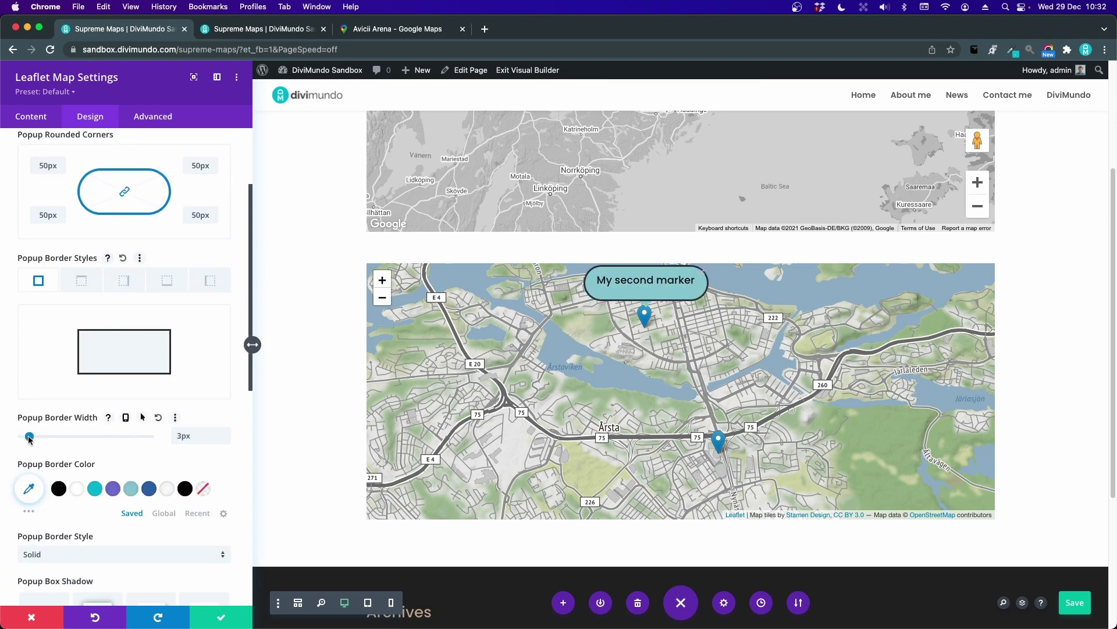
scroll(49, 468, "down", 3)
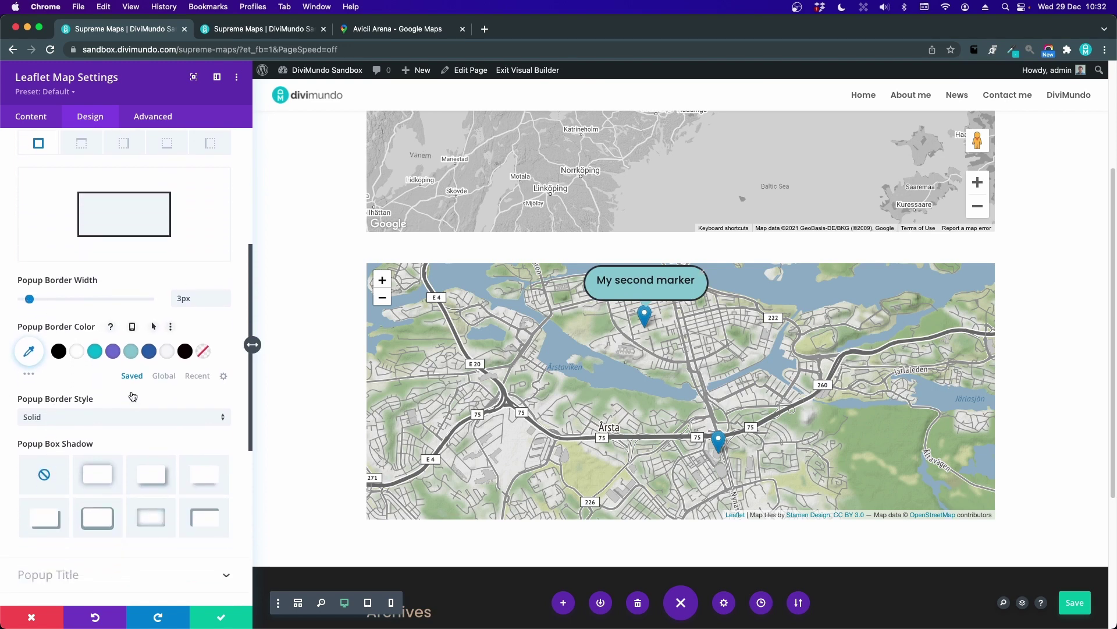
left_click(113, 352)
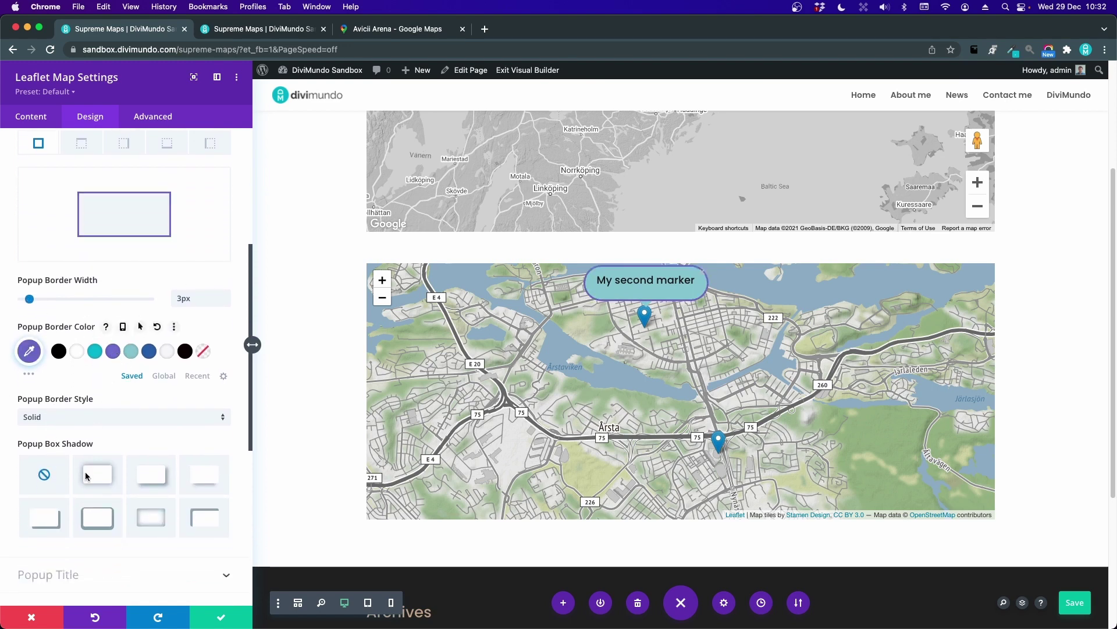
left_click(78, 420)
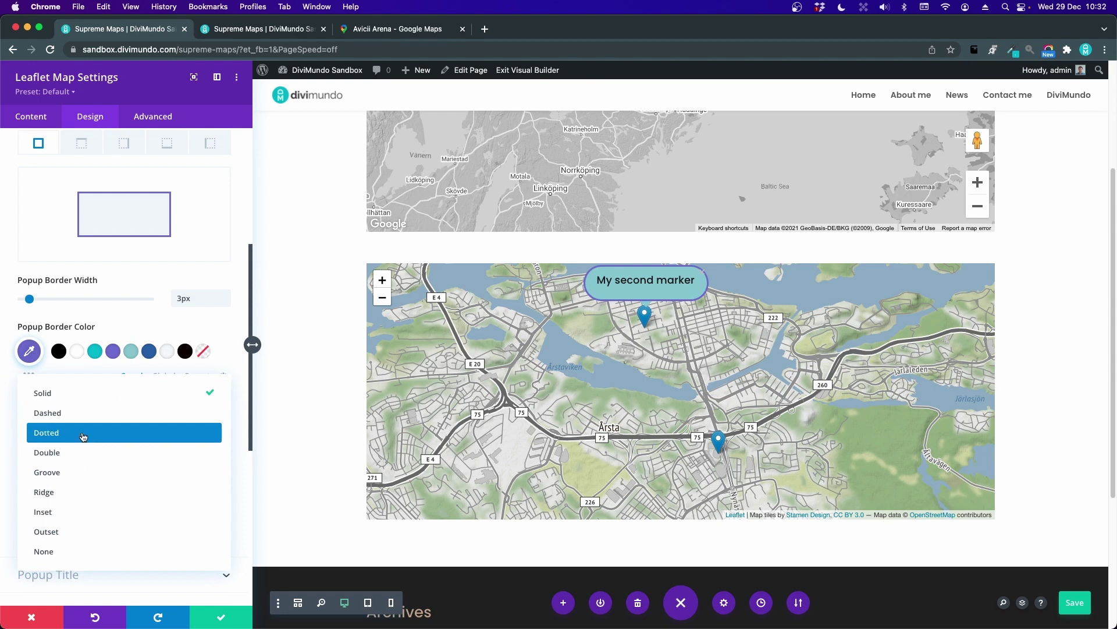
left_click(82, 432)
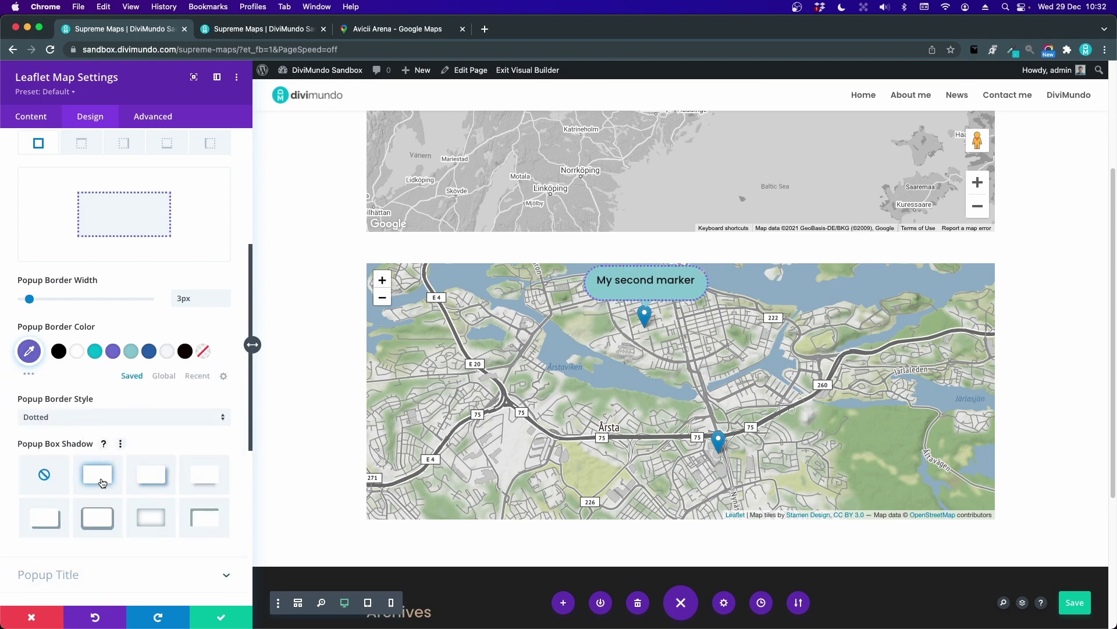
Apply an all-around box shadow preset to the Leaflet popups and set the popup title text color to blue.
left_click(97, 517)
scroll(99, 489, "down", 5)
scroll(98, 478, "down", 6)
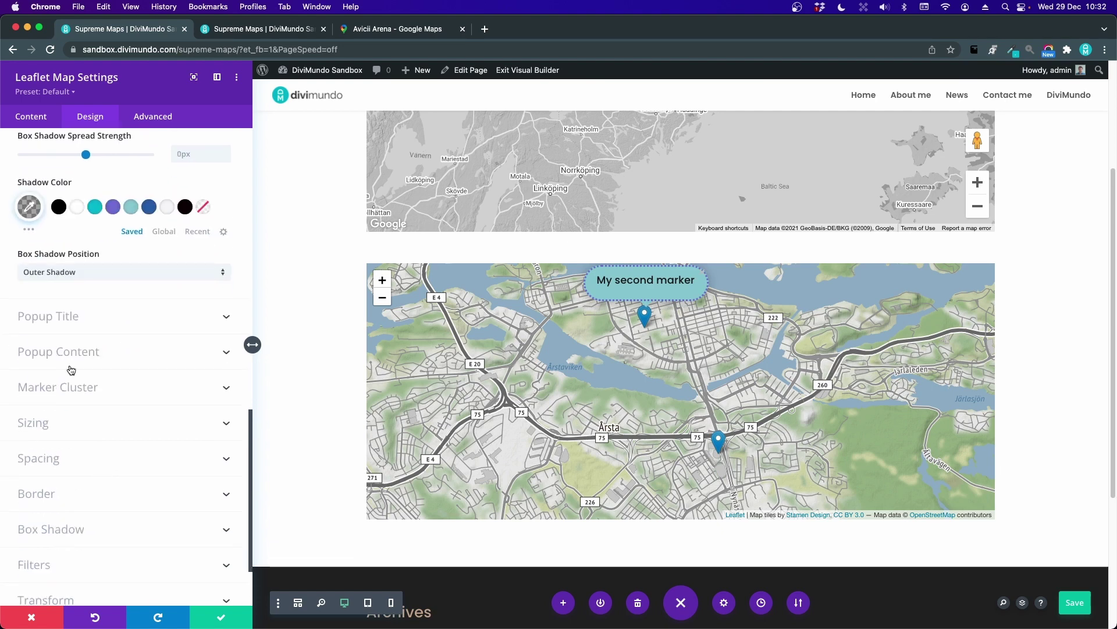
left_click(53, 318)
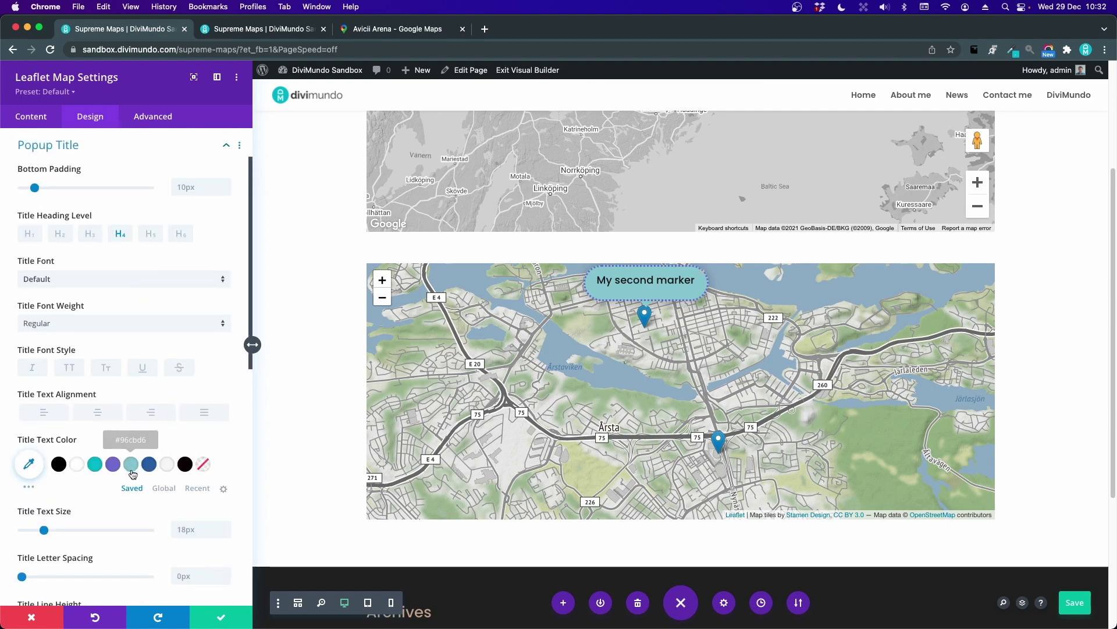
left_click(149, 464)
scroll(120, 343, "down", 7)
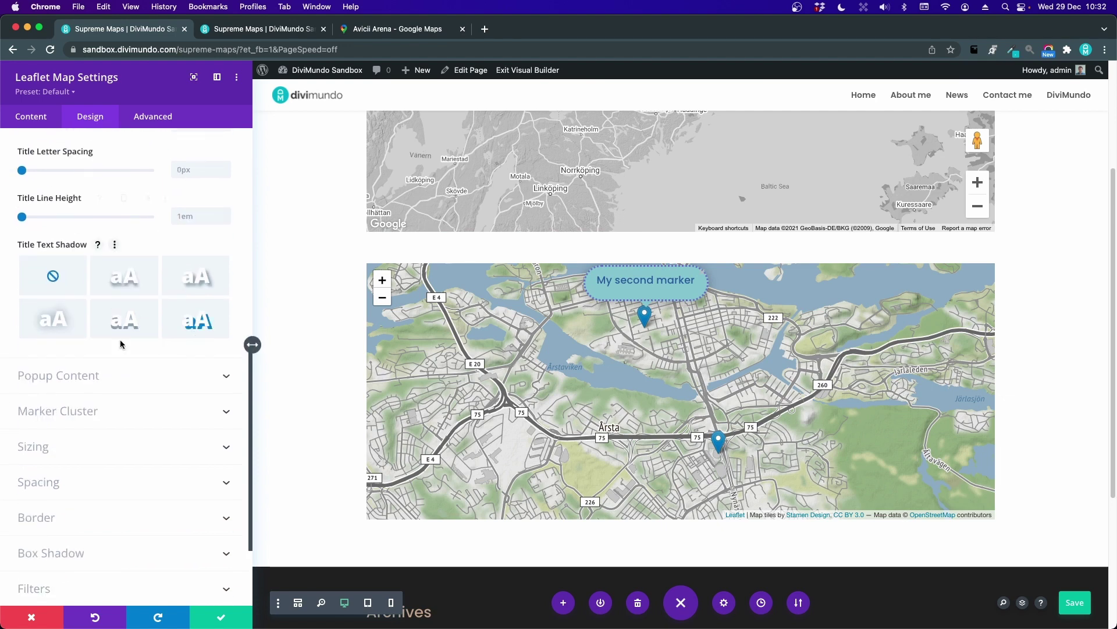
Set the maximum cluster radius of the Leaflet map's marker clustering to 600.
left_click(114, 375)
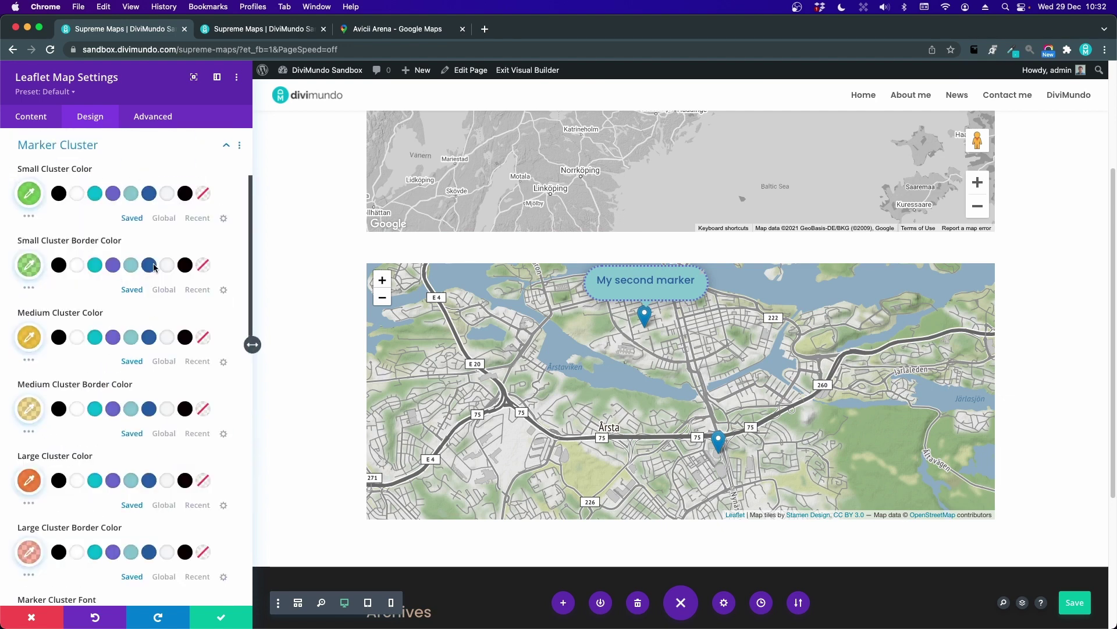
left_click(39, 121)
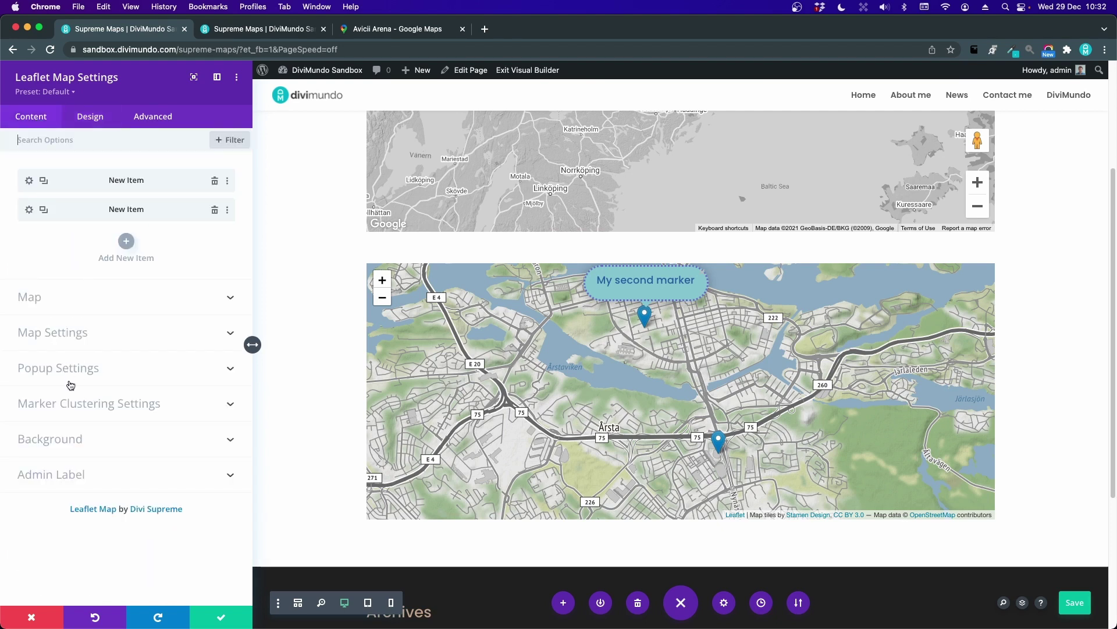
left_click(78, 403)
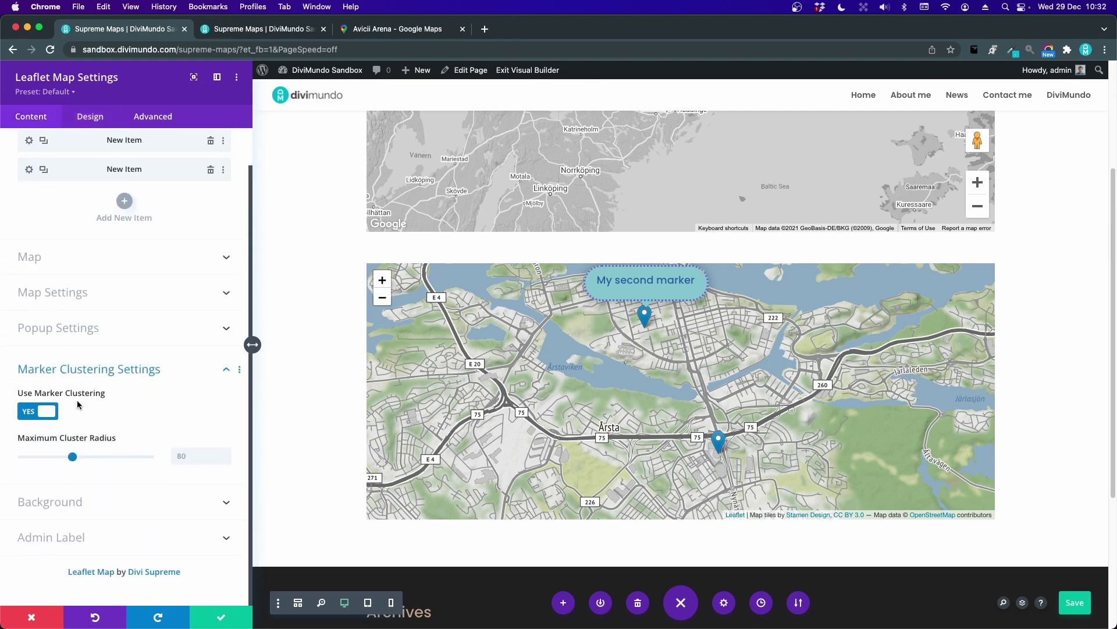
left_click(186, 451)
type("600")
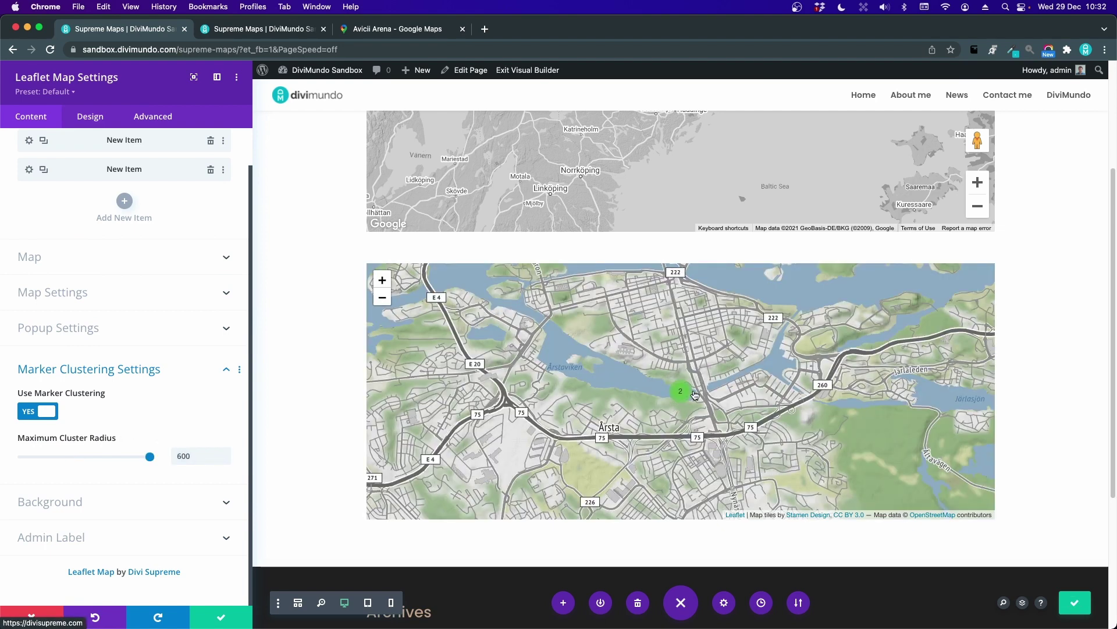
Color the small marker clusters purple with a semi-transparent turquoise border, and look through the remaining cluster style options.
left_click(90, 119)
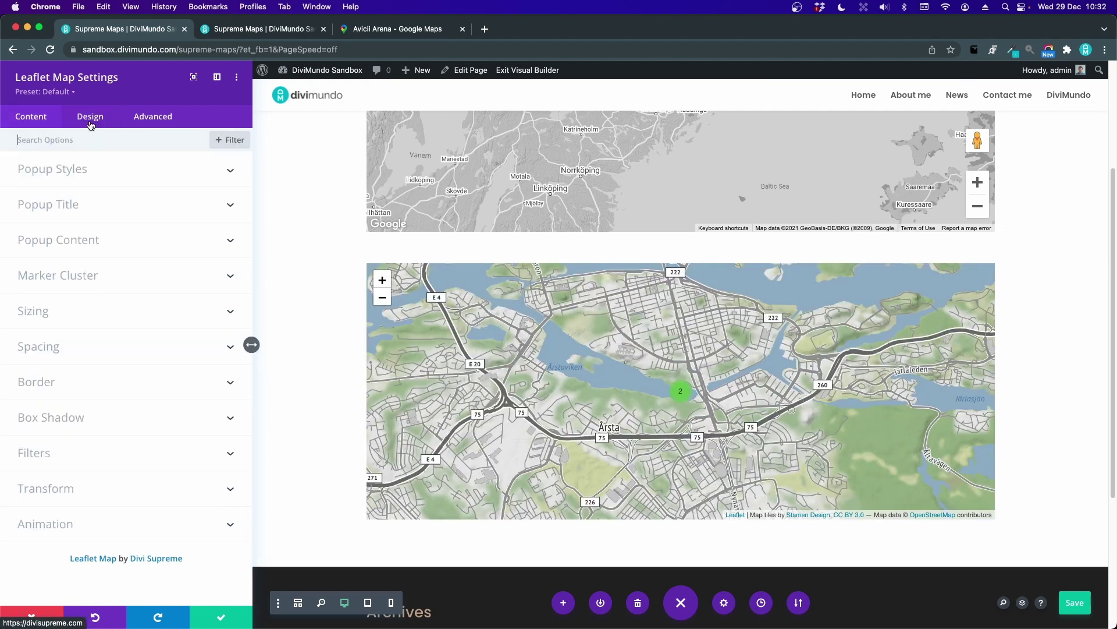
left_click(105, 281)
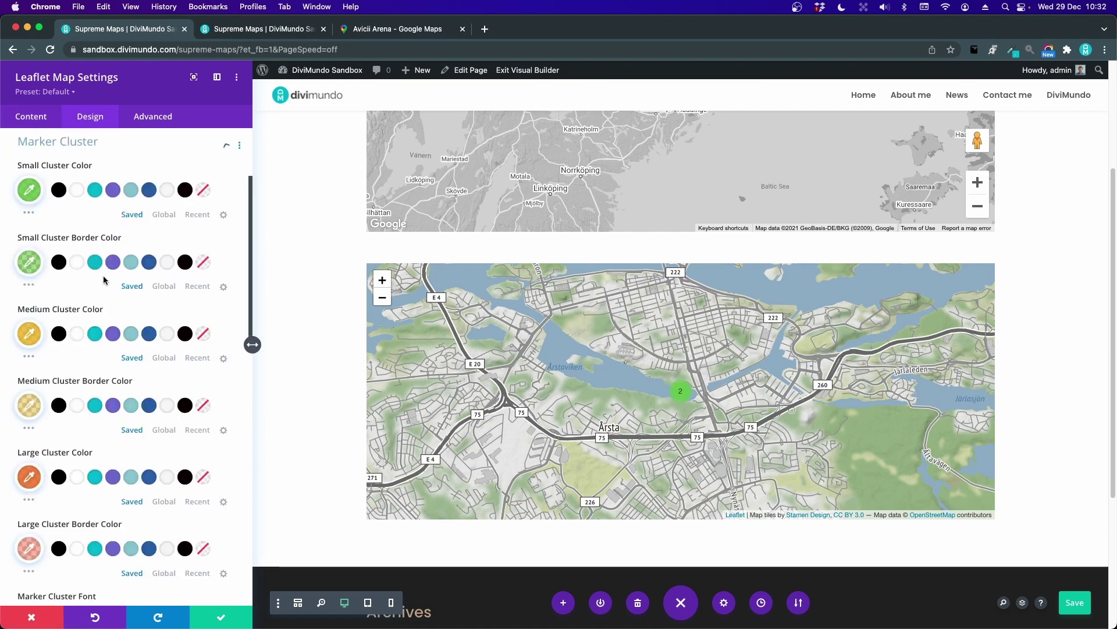
left_click(114, 194)
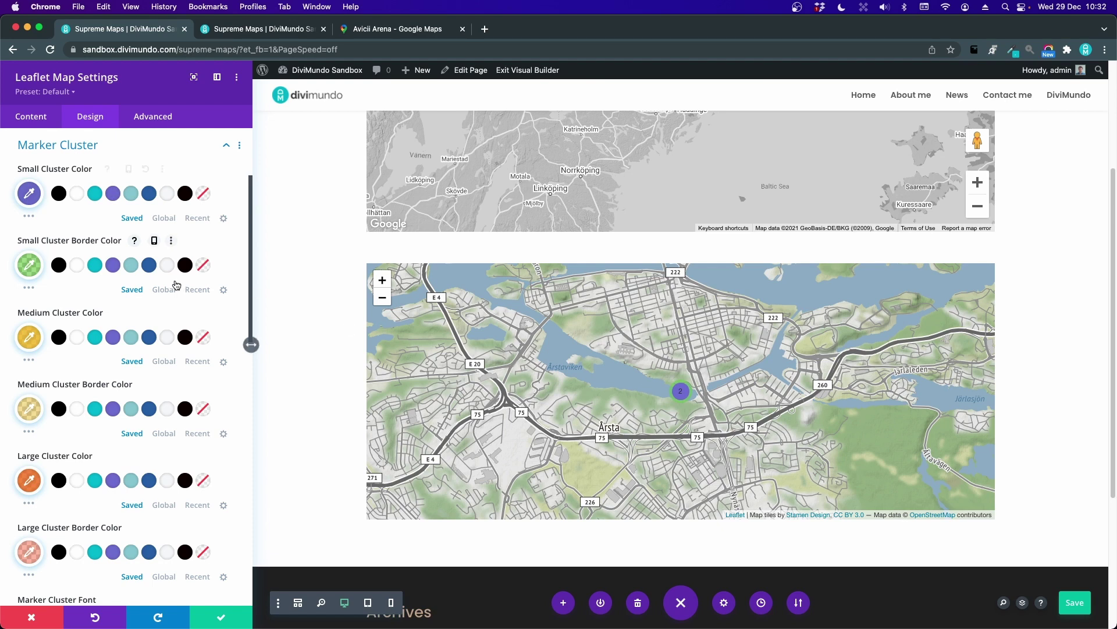
left_click(94, 267)
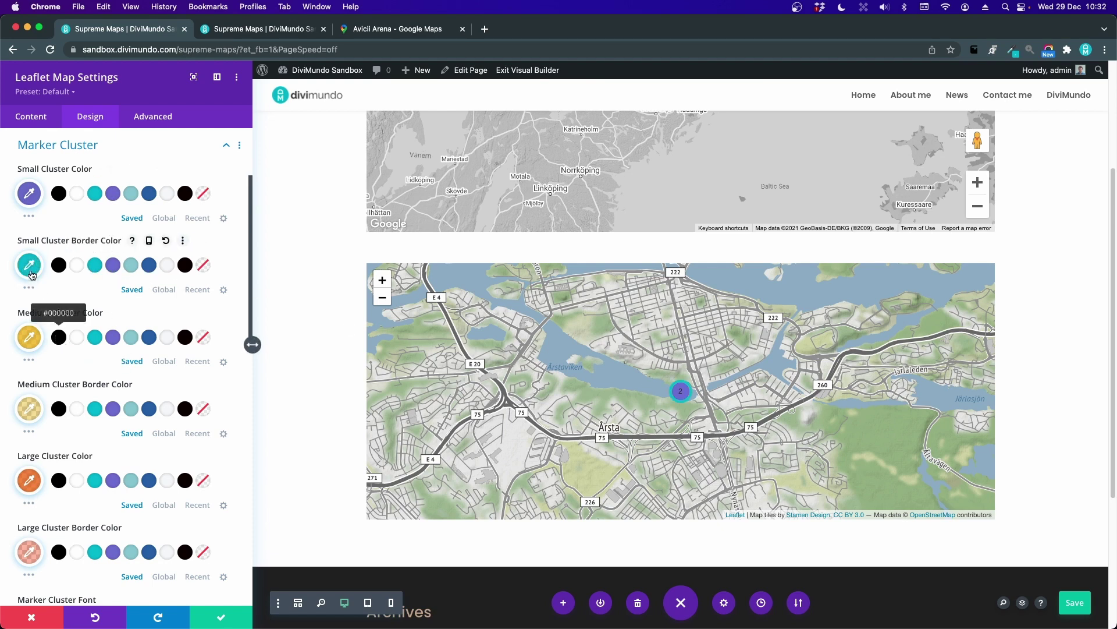
scroll(11, 279, "down", 3)
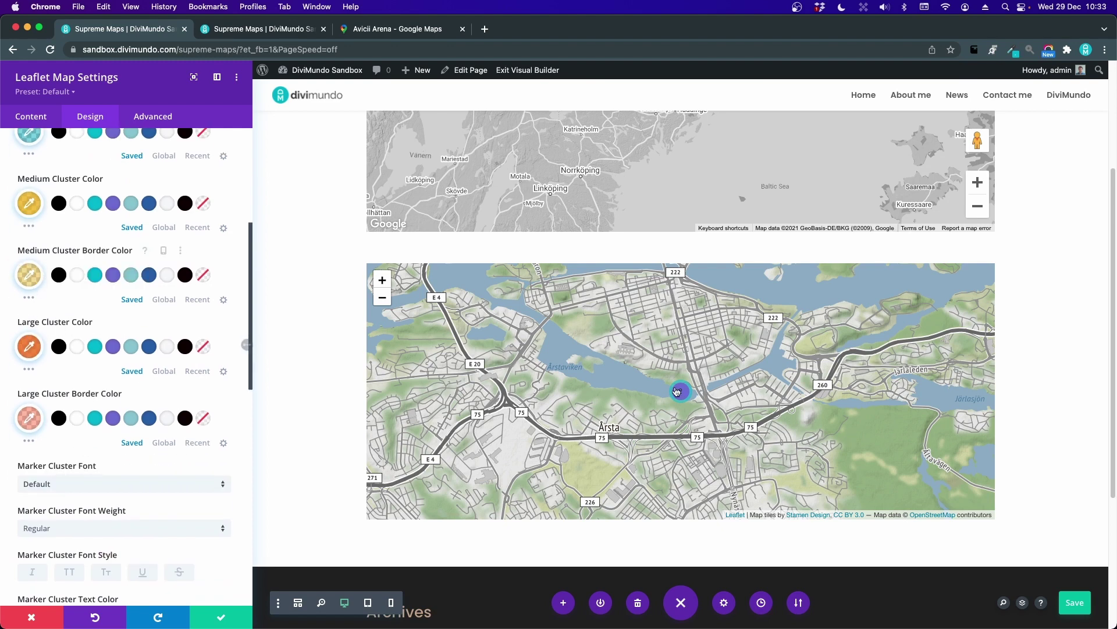
scroll(78, 385, "down", 2)
scroll(76, 382, "down", 1)
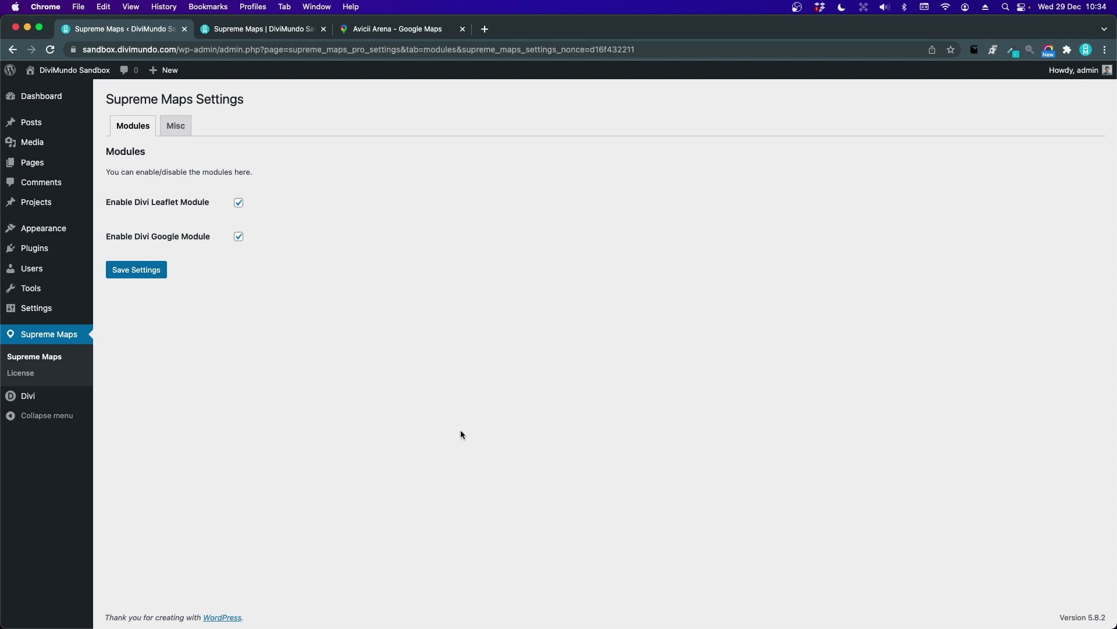
Enable Dynamic CSS in the miscellaneous settings of the Supreme Maps plugin.
left_click(177, 127)
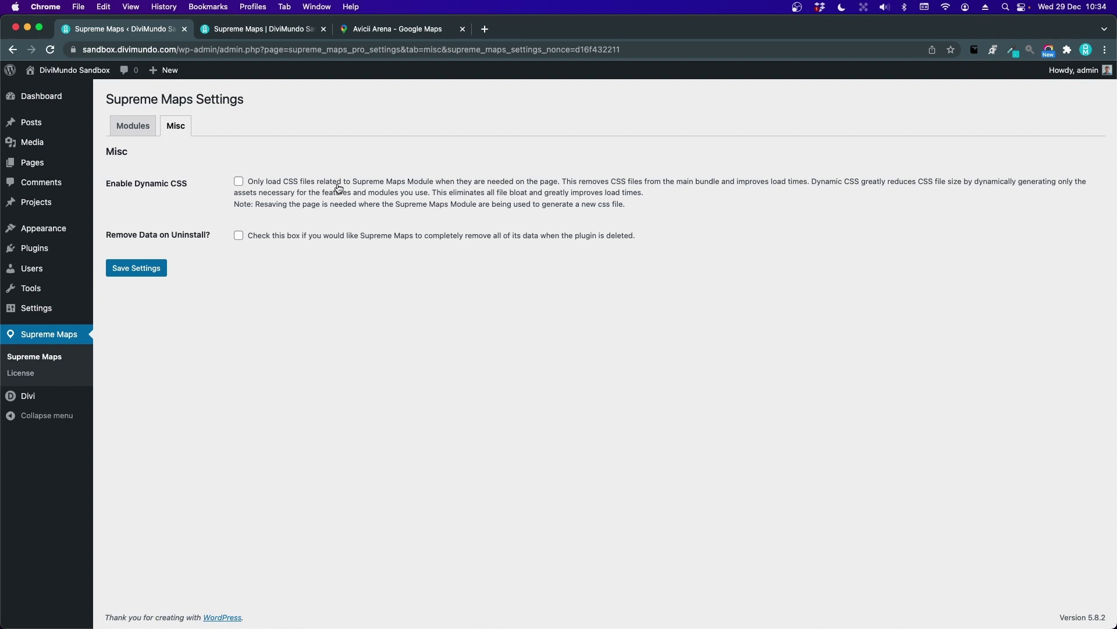
left_click(239, 181)
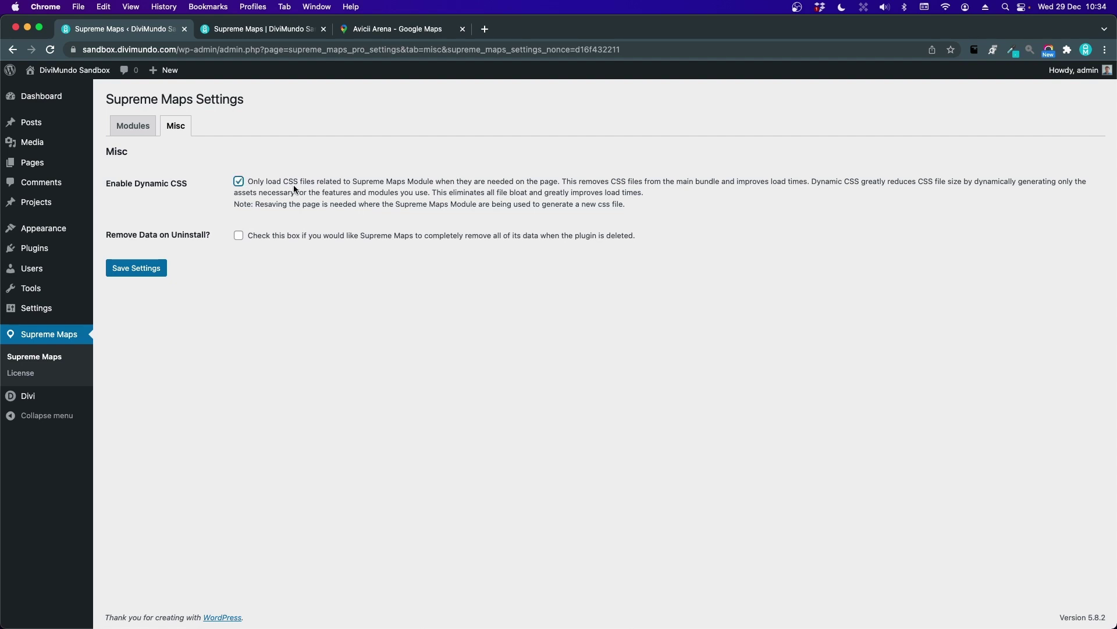